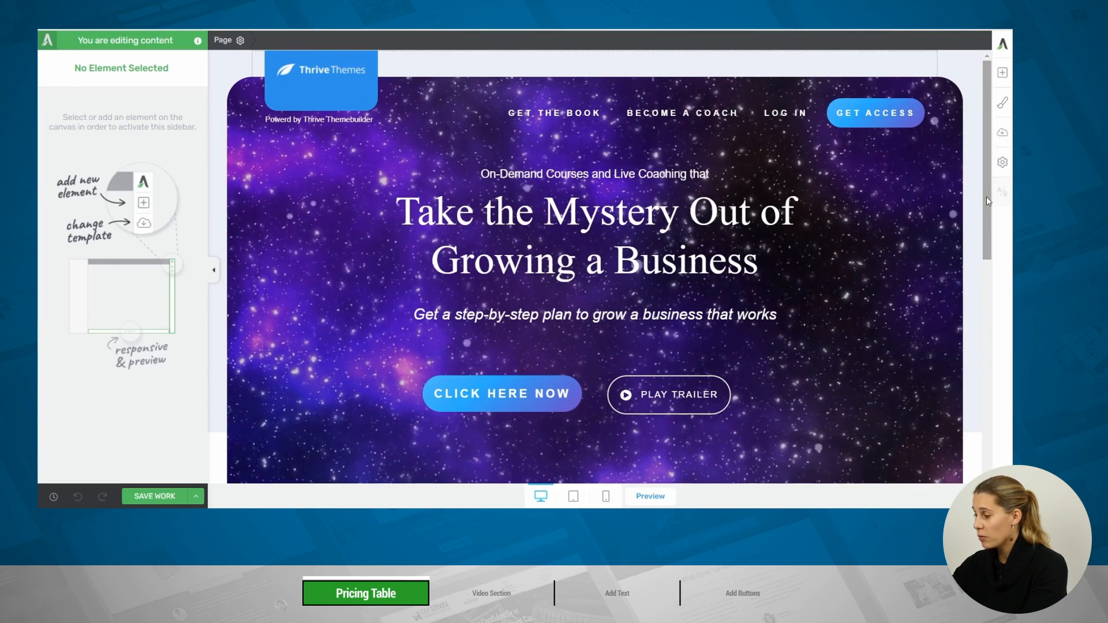
Add a pricing table to the empty background section below the video row and remove its Fulltime and Private price boxes
left_click_drag(986, 196, 999, 417)
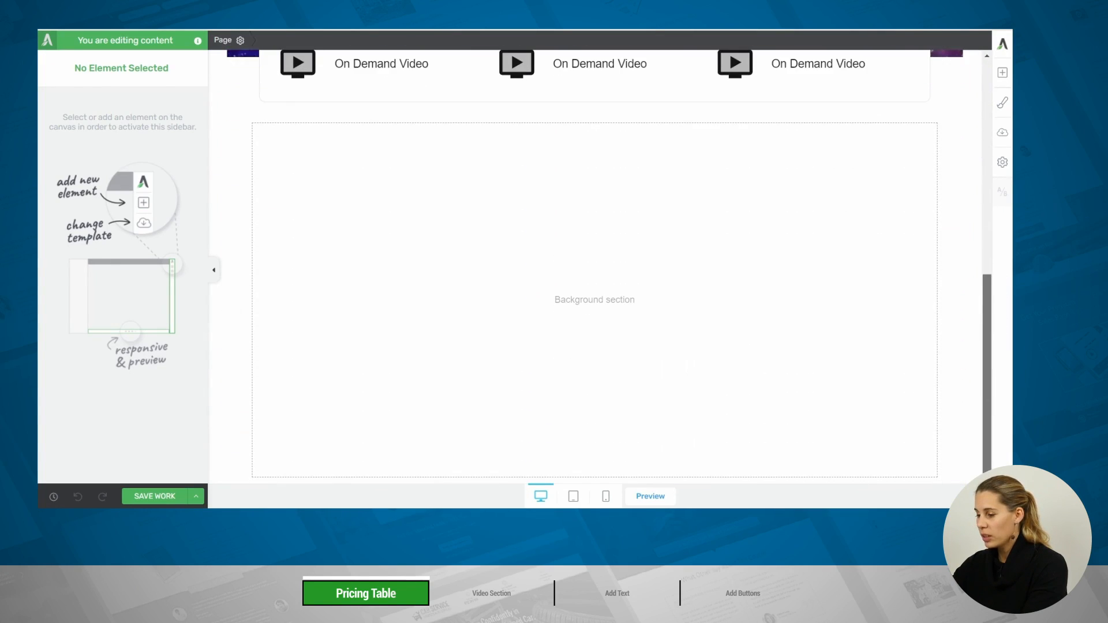
left_click(367, 199)
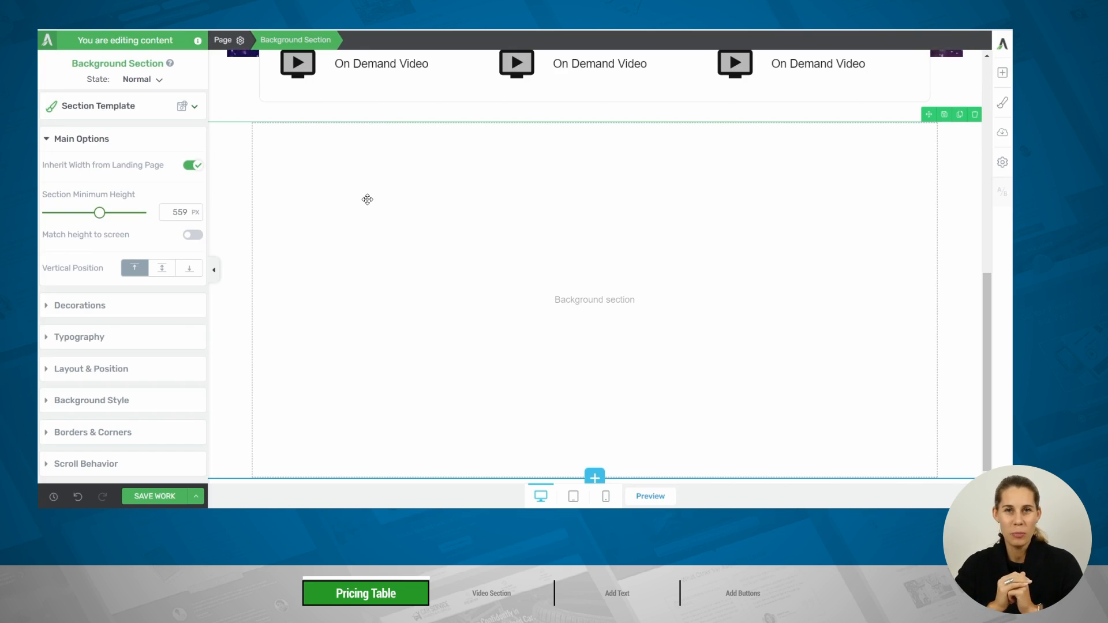
left_click(1002, 74)
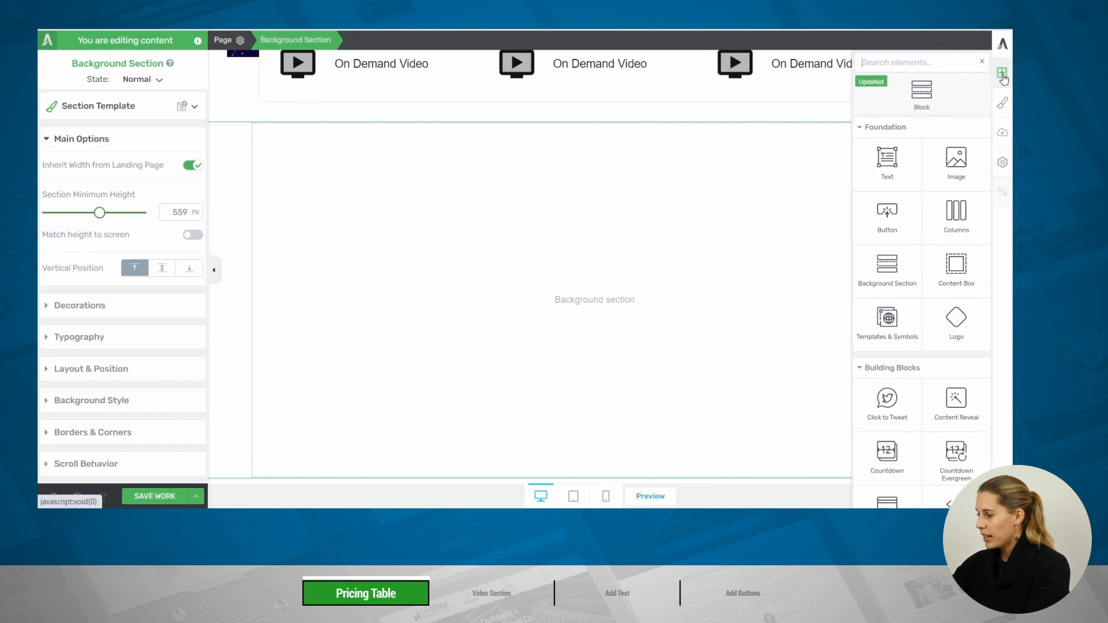
left_click(905, 66)
type("pri")
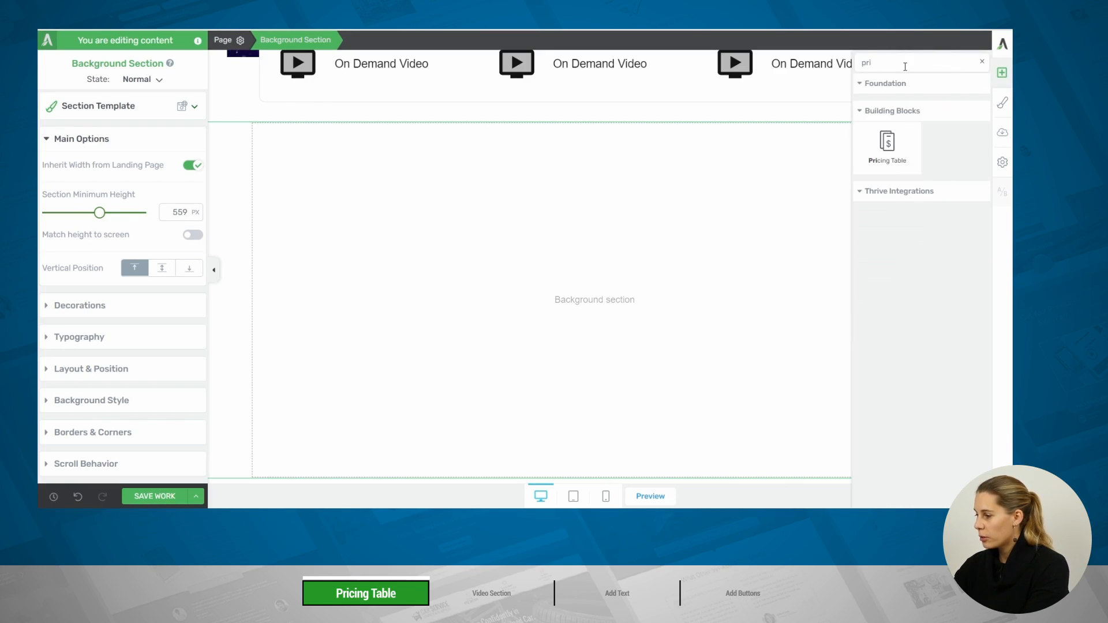
left_click_drag(885, 144, 611, 297)
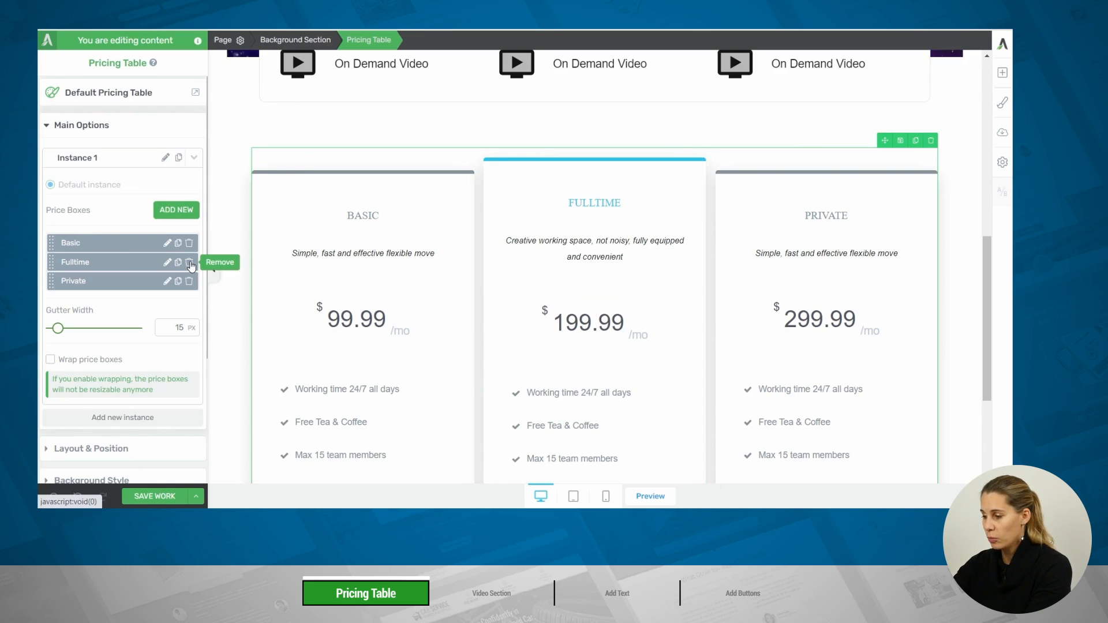
left_click(189, 263)
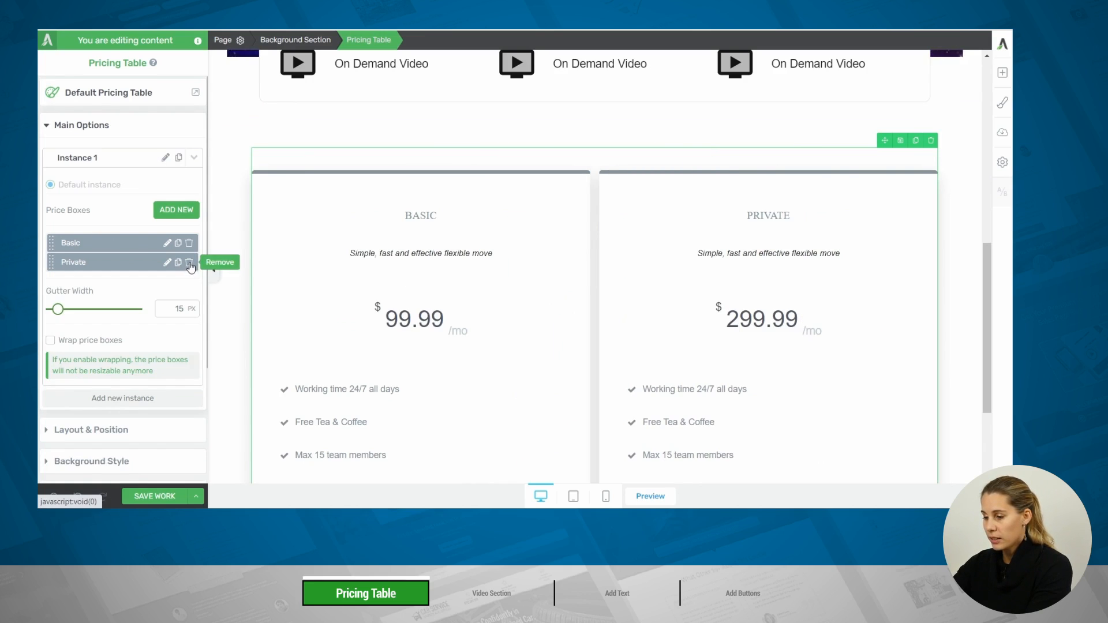
left_click(190, 262)
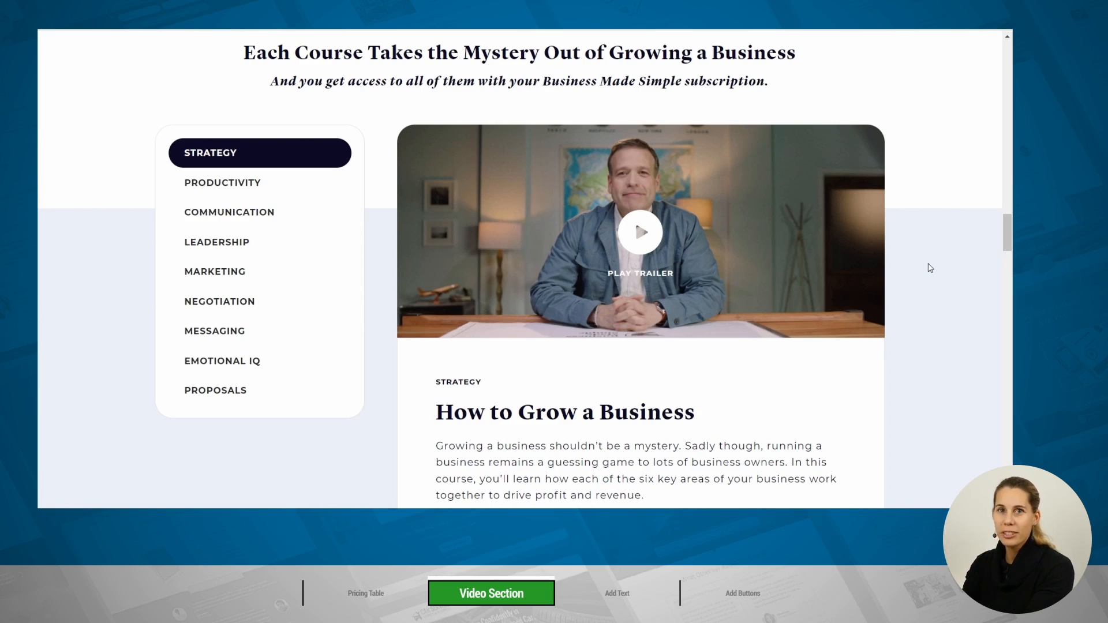
scroll(929, 268, "down", 3)
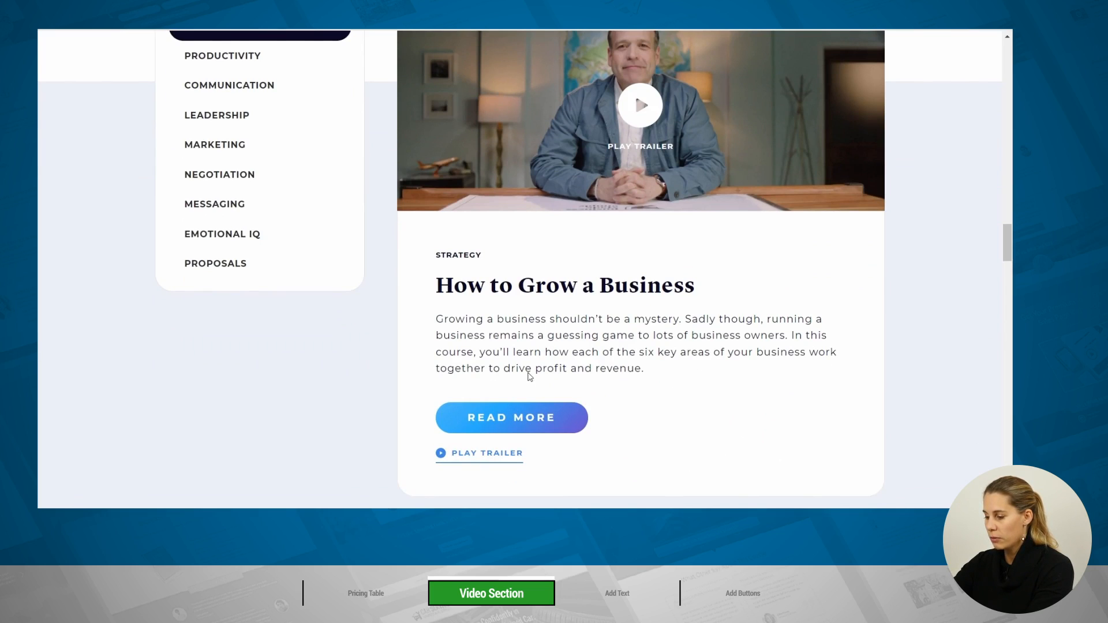
scroll(646, 393, "up", 2)
scroll(648, 393, "up", 1)
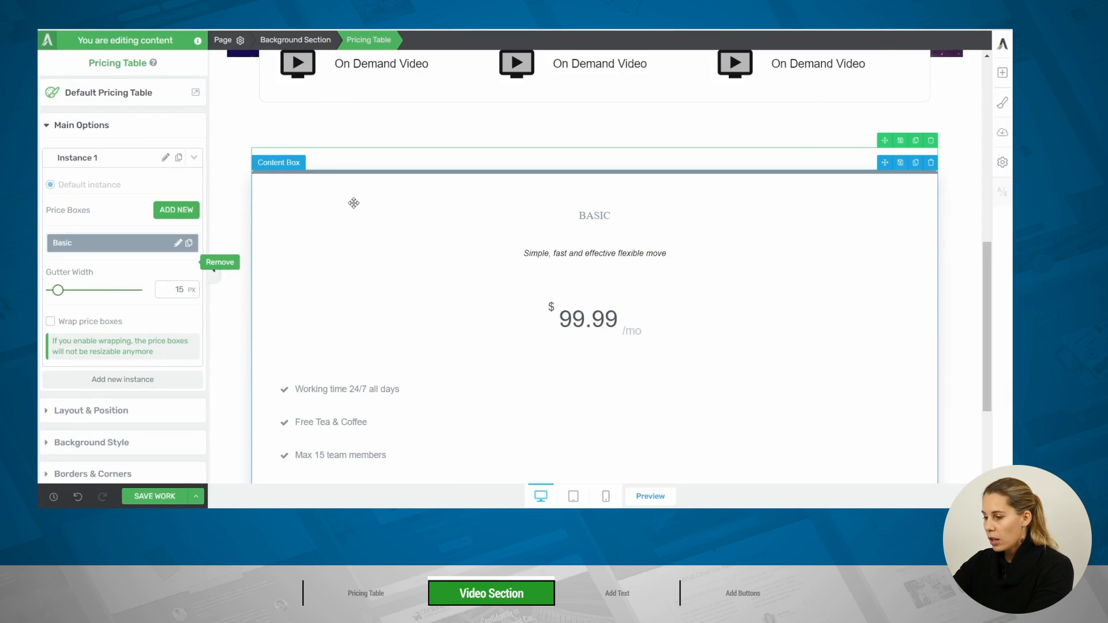
Set the border style of the Basic price box's content box to none
left_click(354, 202)
scroll(138, 269, "down", 2)
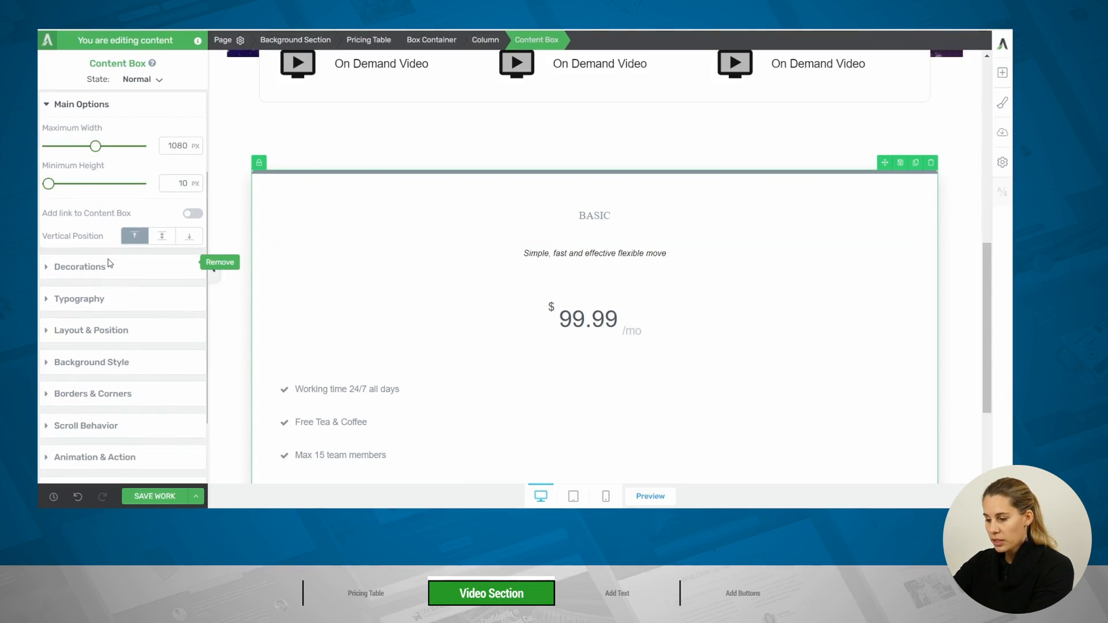
left_click(97, 393)
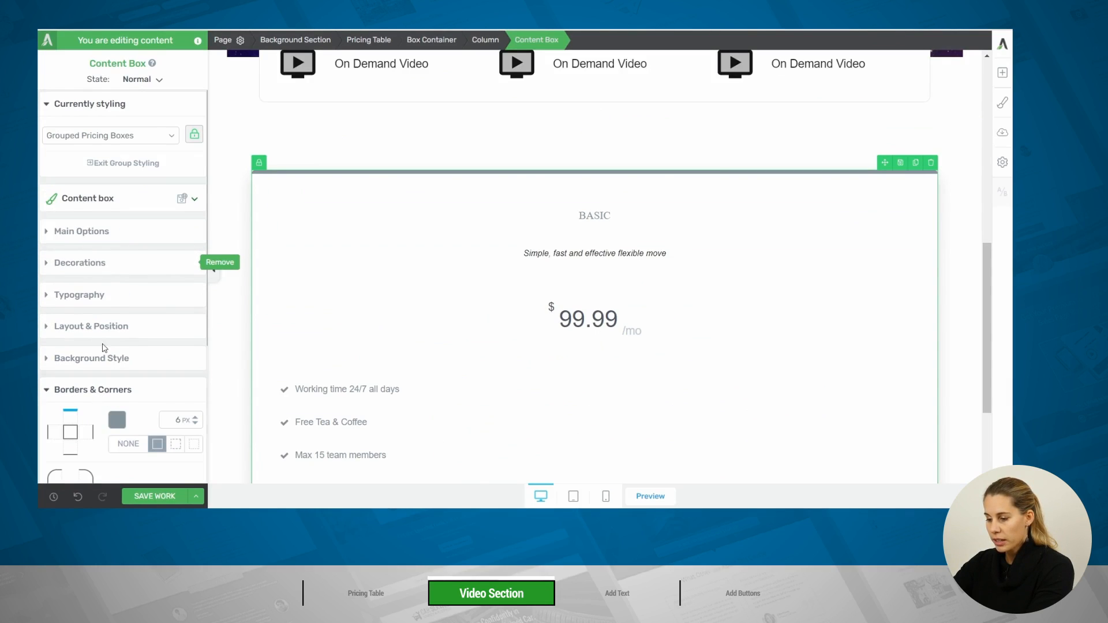
scroll(80, 289, "down", 3)
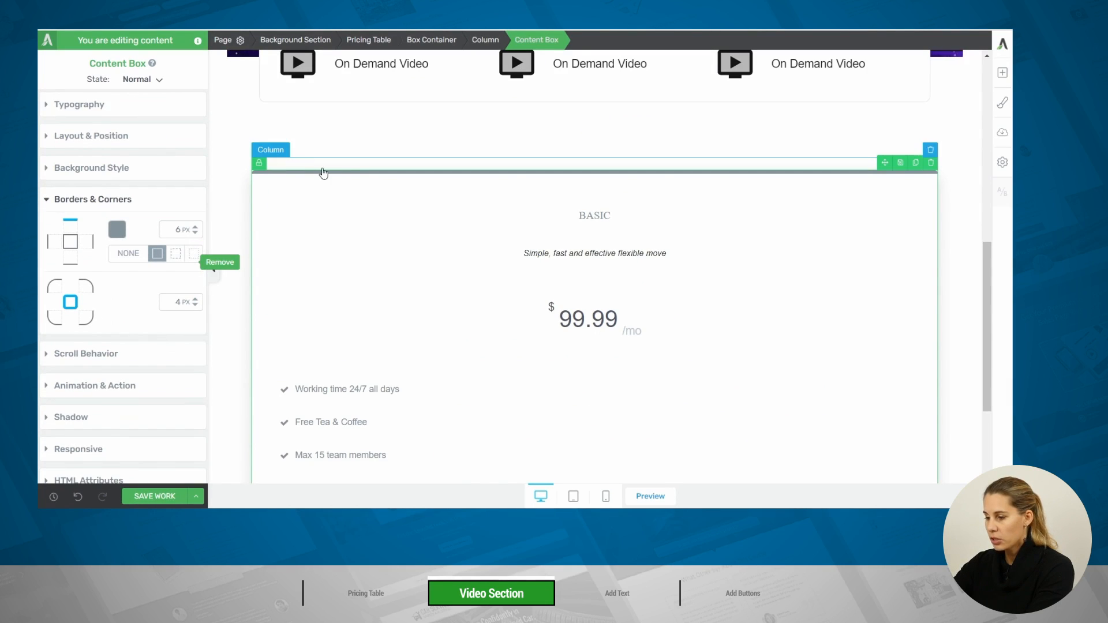
left_click(128, 254)
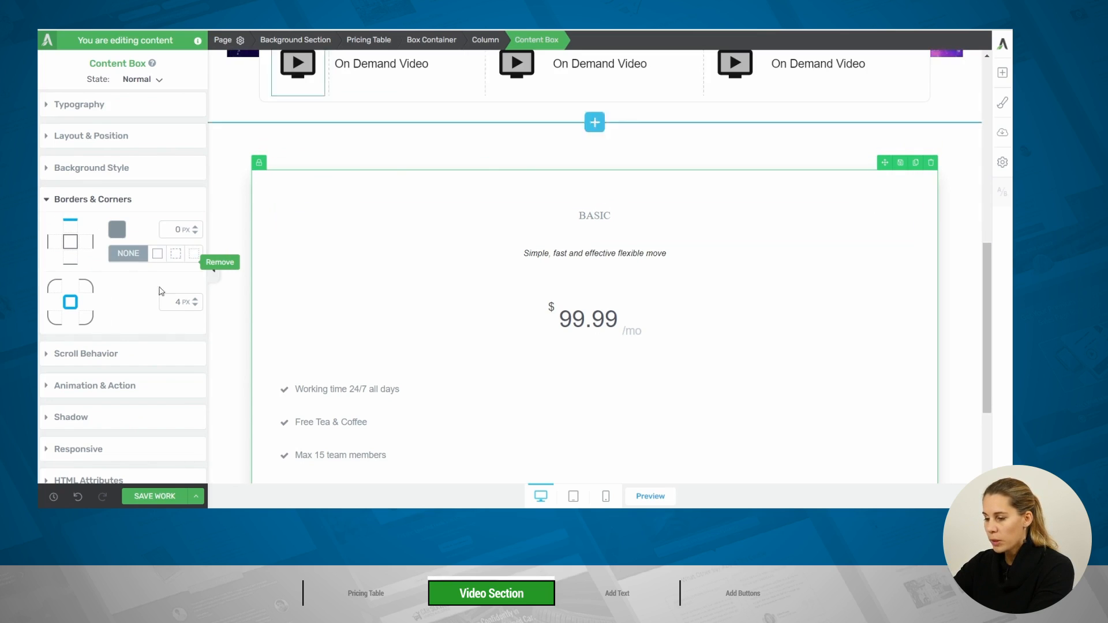
Round the top-left and top-right corners of the Basic price box to 40 px each
left_click(54, 285)
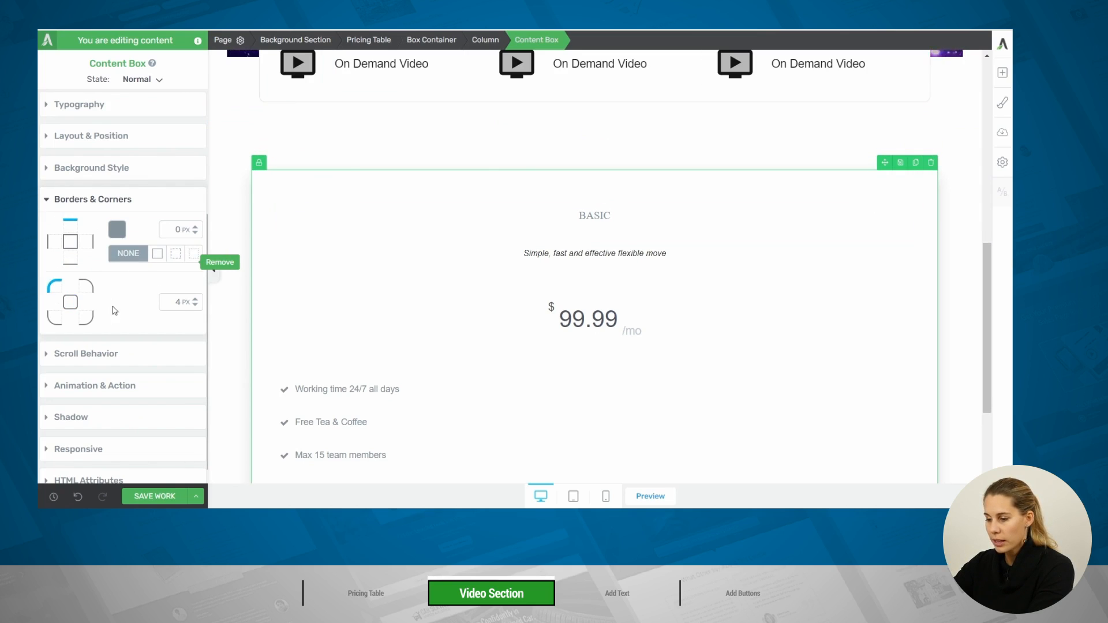
left_click_drag(164, 303, 203, 303)
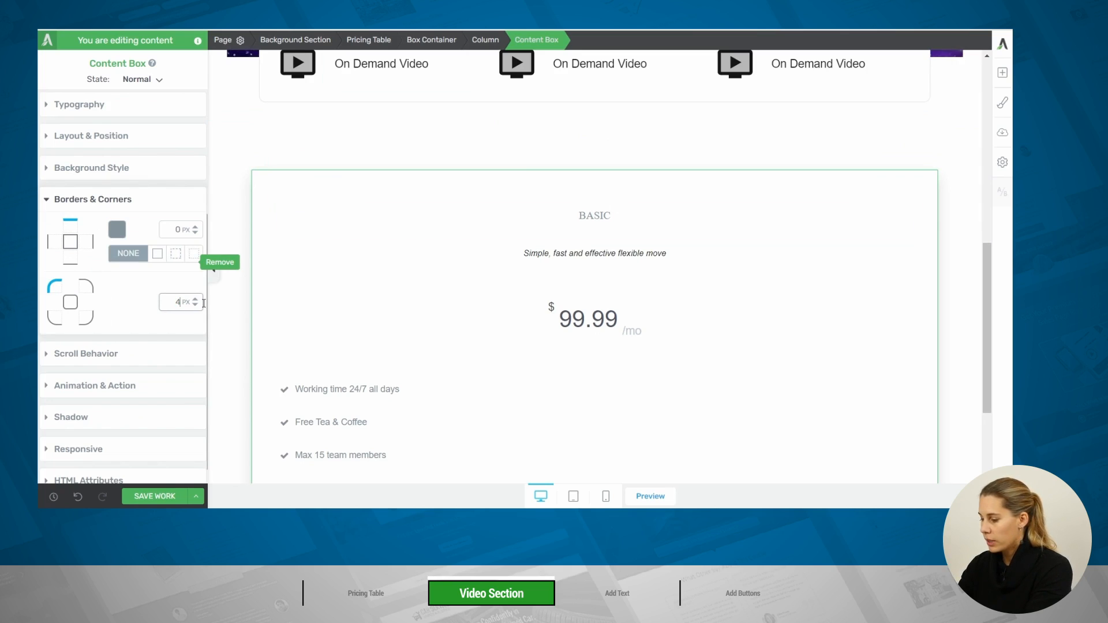
type("40")
left_click(88, 285)
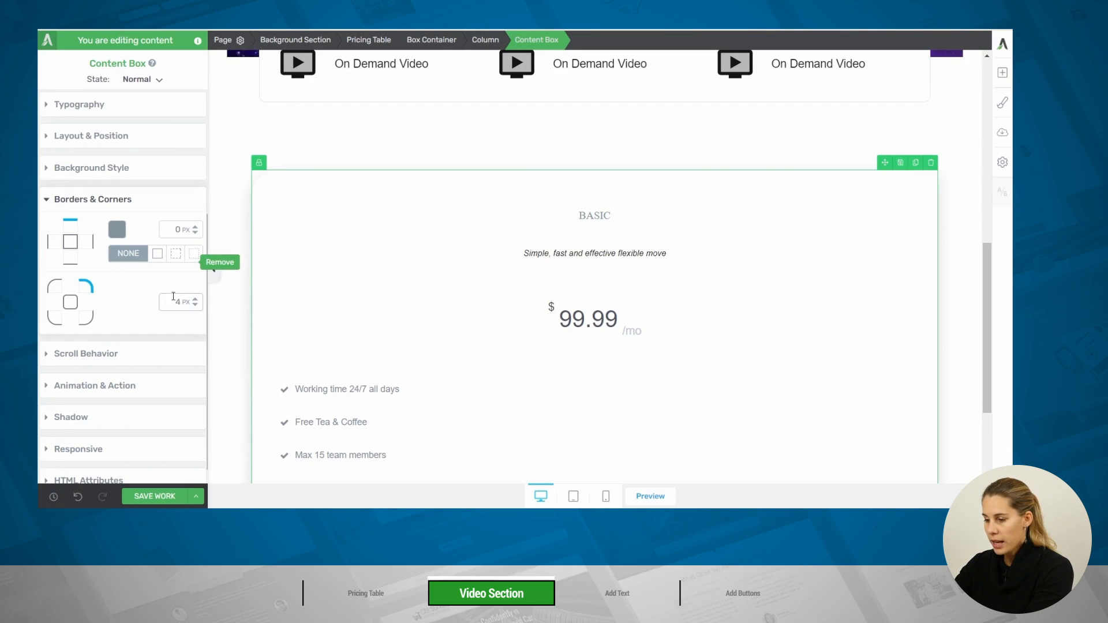
left_click_drag(169, 302, 193, 305)
type("40")
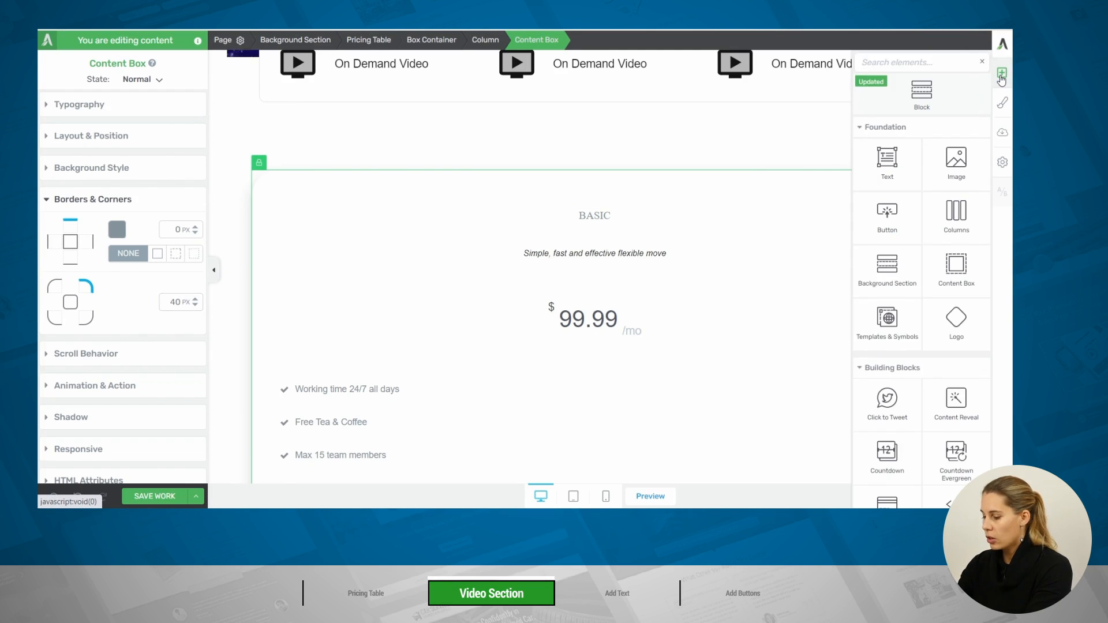
Insert a content box above the BASIC title and give it the media library's laptop-typing photo as static background image
type("con")
left_click_drag(887, 214, 601, 213)
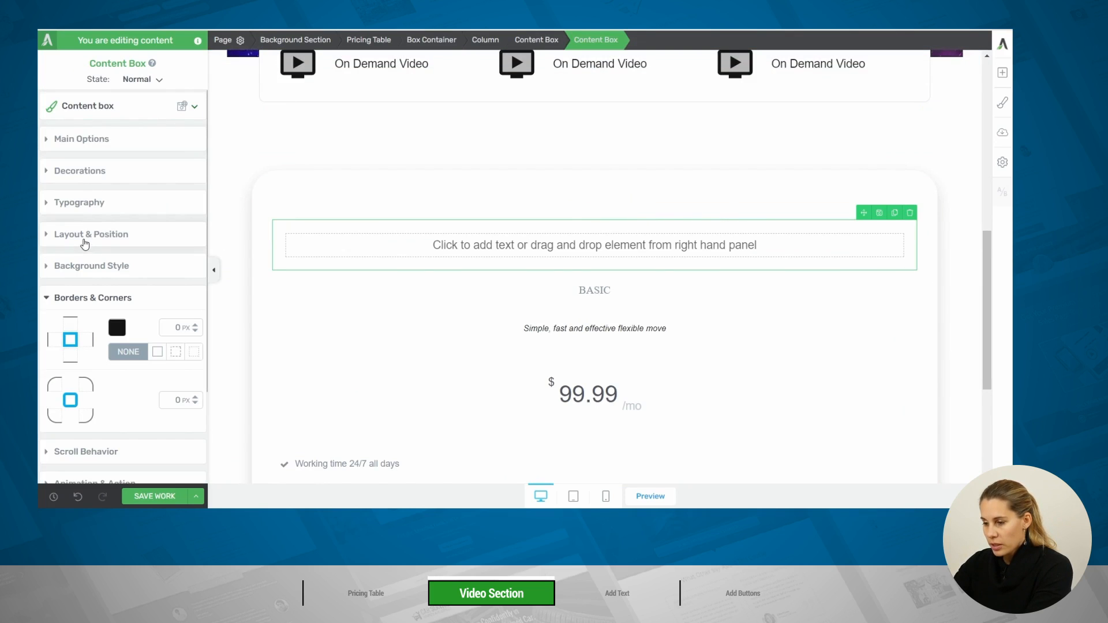
left_click(82, 267)
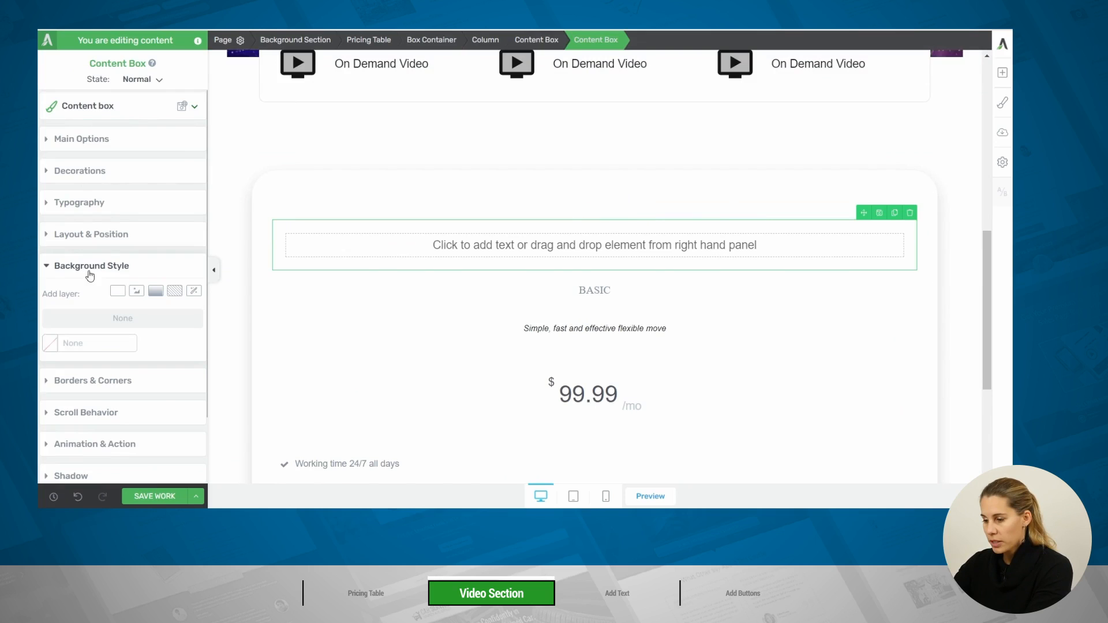
left_click(139, 292)
left_click(72, 333)
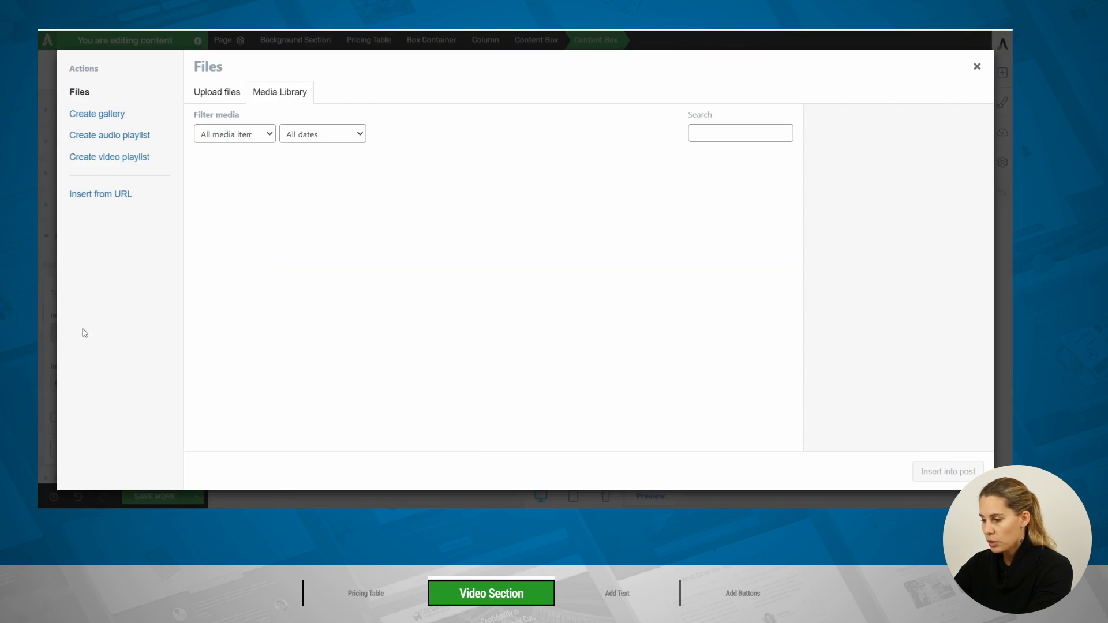
left_click(426, 309)
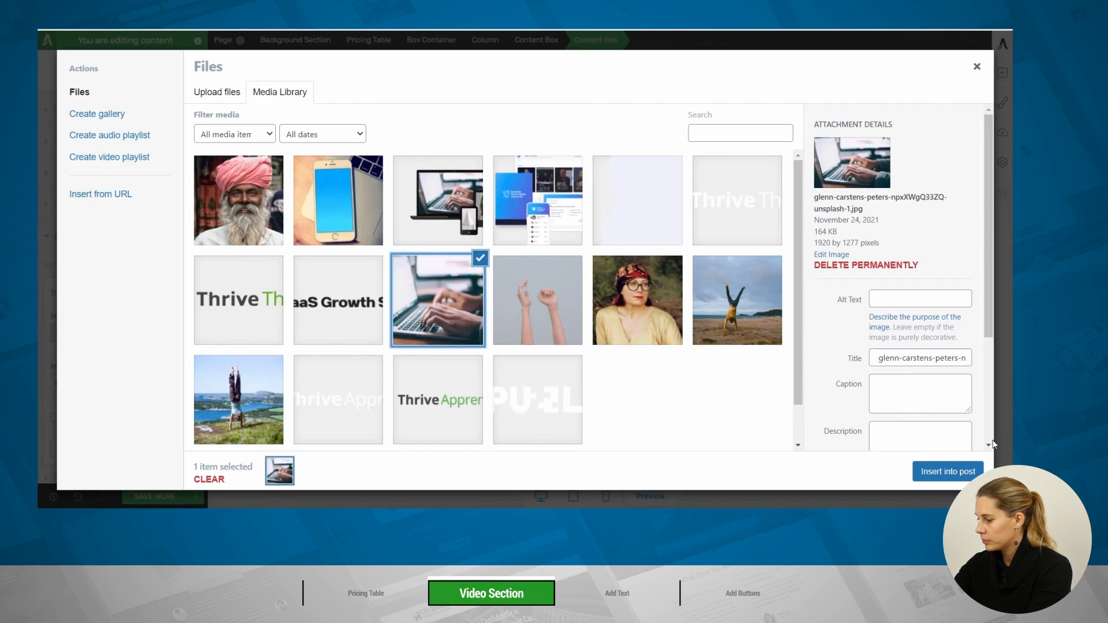
left_click(937, 472)
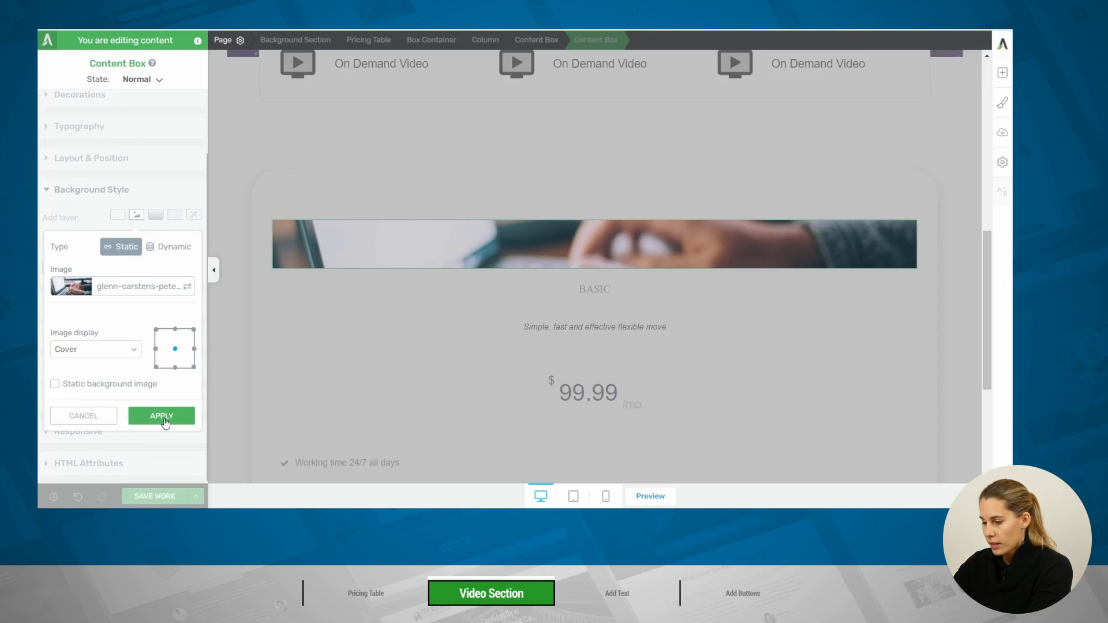
left_click(161, 416)
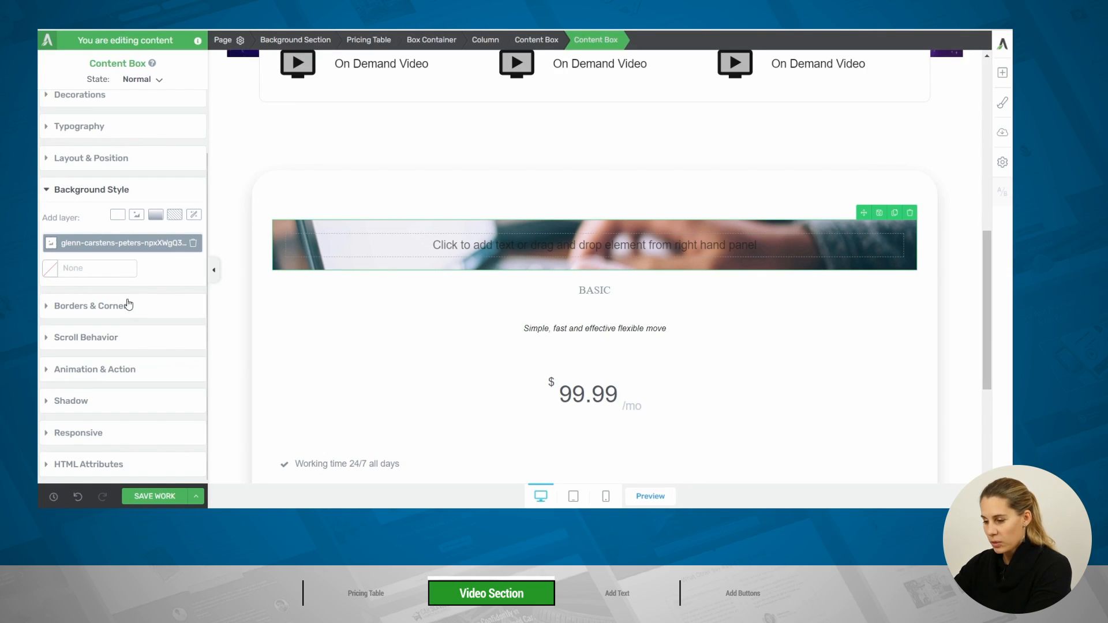
Round the top-left and top-right corners of the image content box to 40 px each
left_click(112, 312)
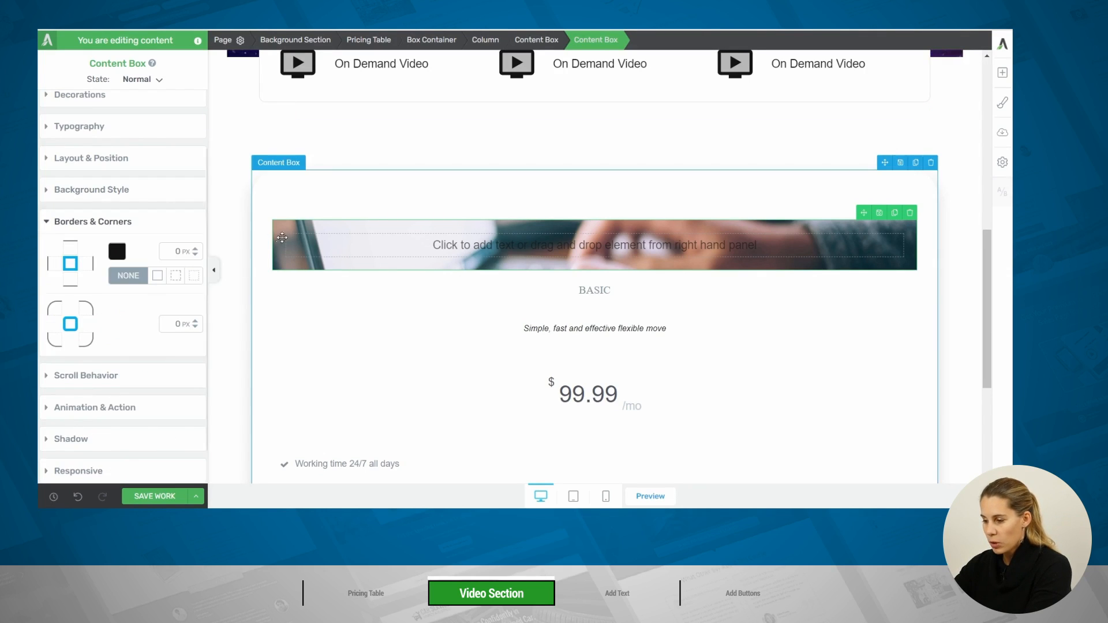
left_click(55, 308)
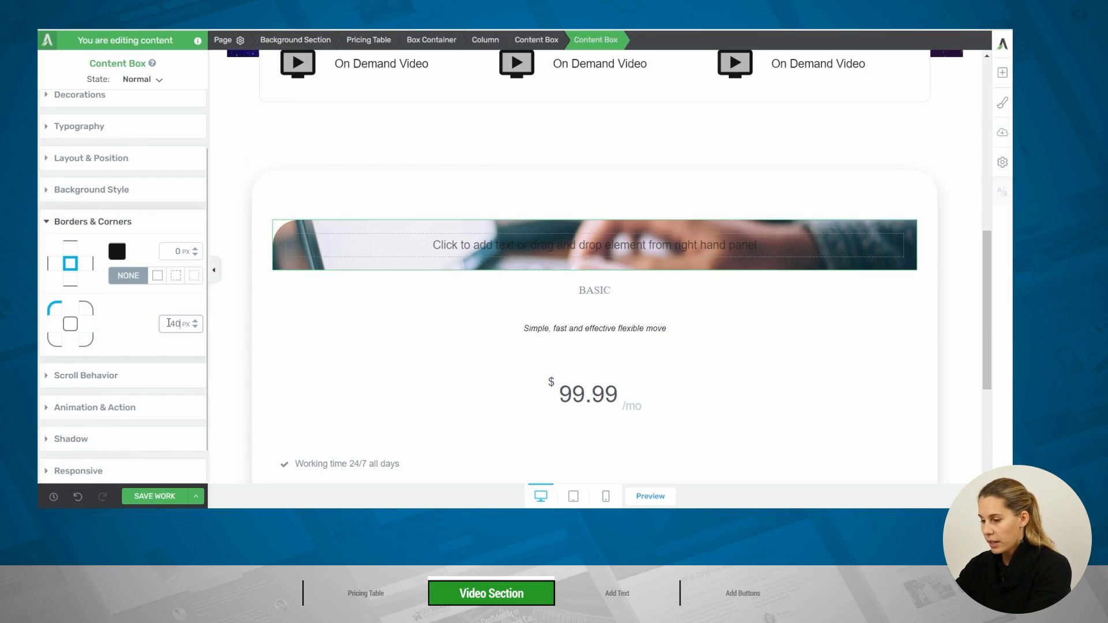
left_click(87, 306)
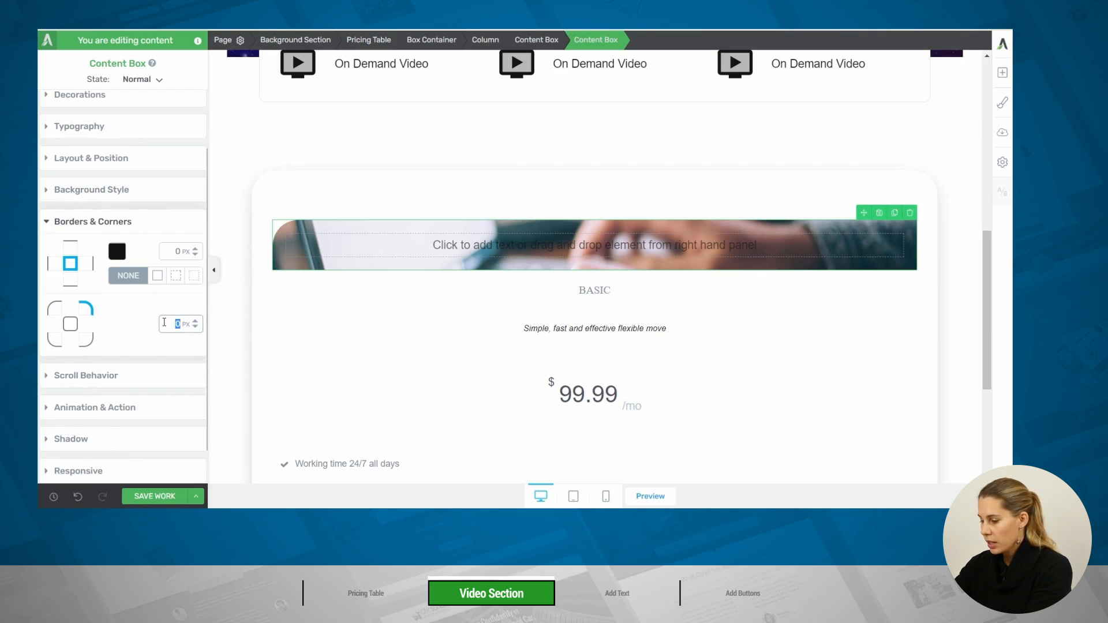
type("40")
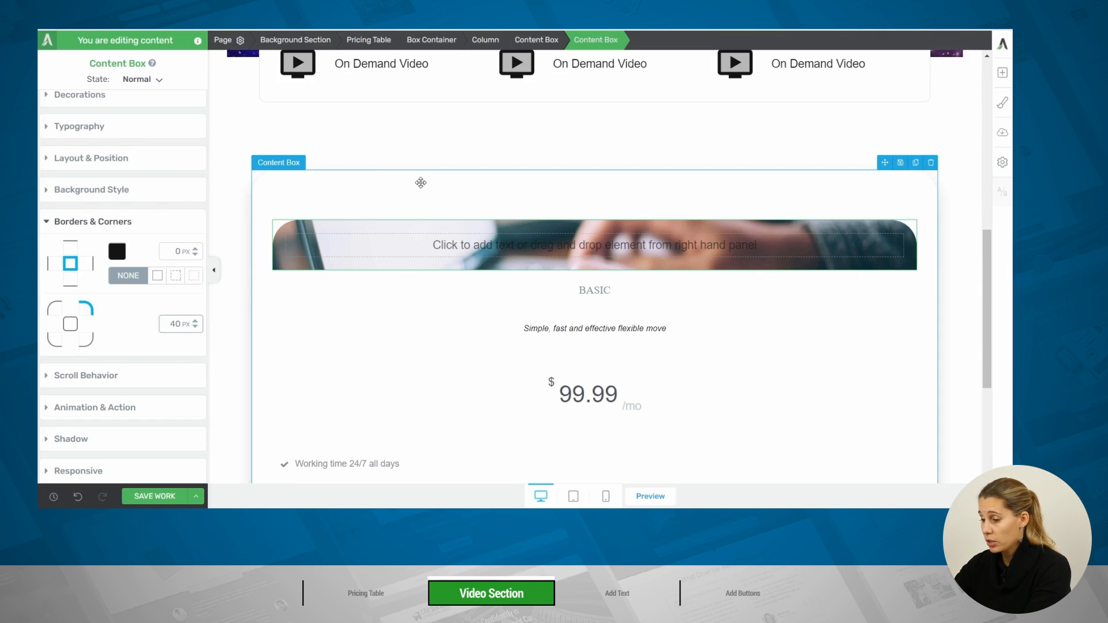
Set the top margin of the image content box to 0 px
left_click(78, 159)
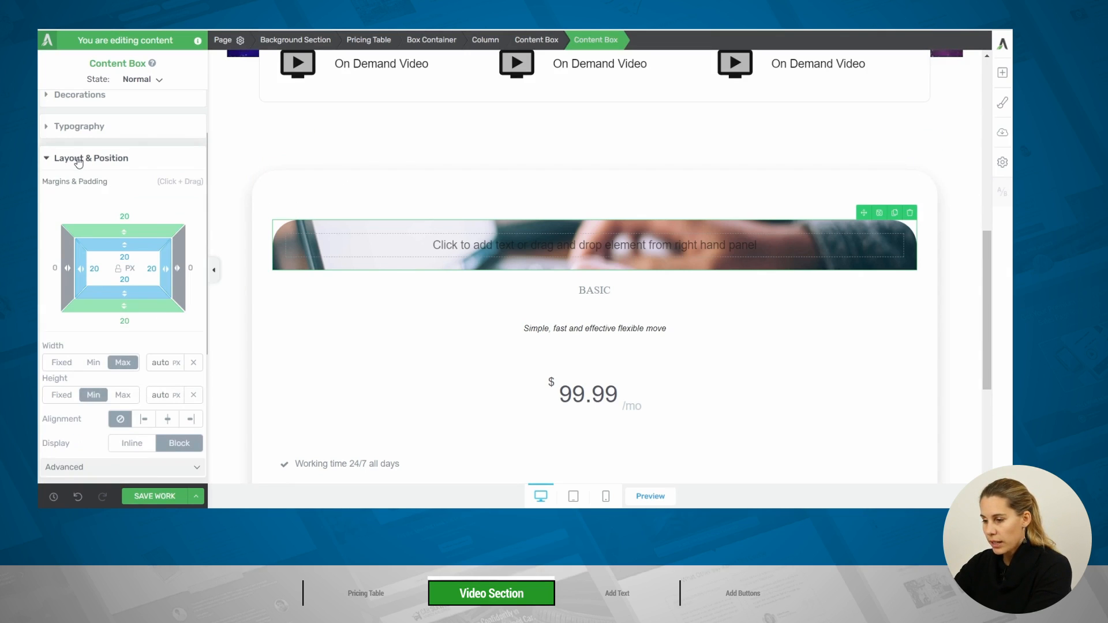
left_click(134, 214)
type("0")
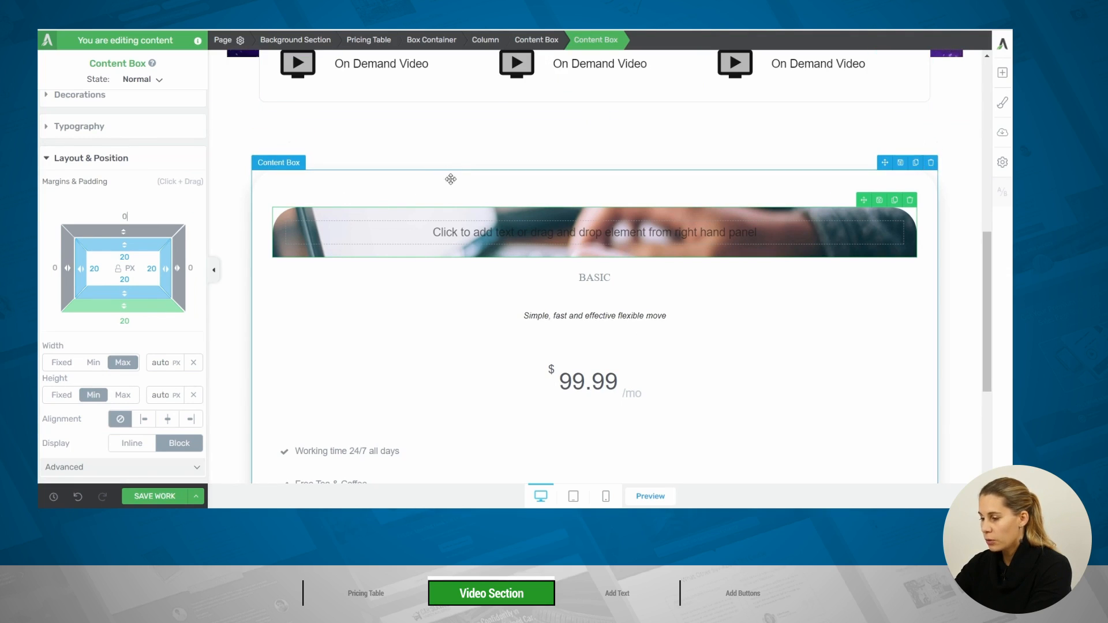
Set the padding of the outer Basic price box to 0 px on all sides
left_click(536, 40)
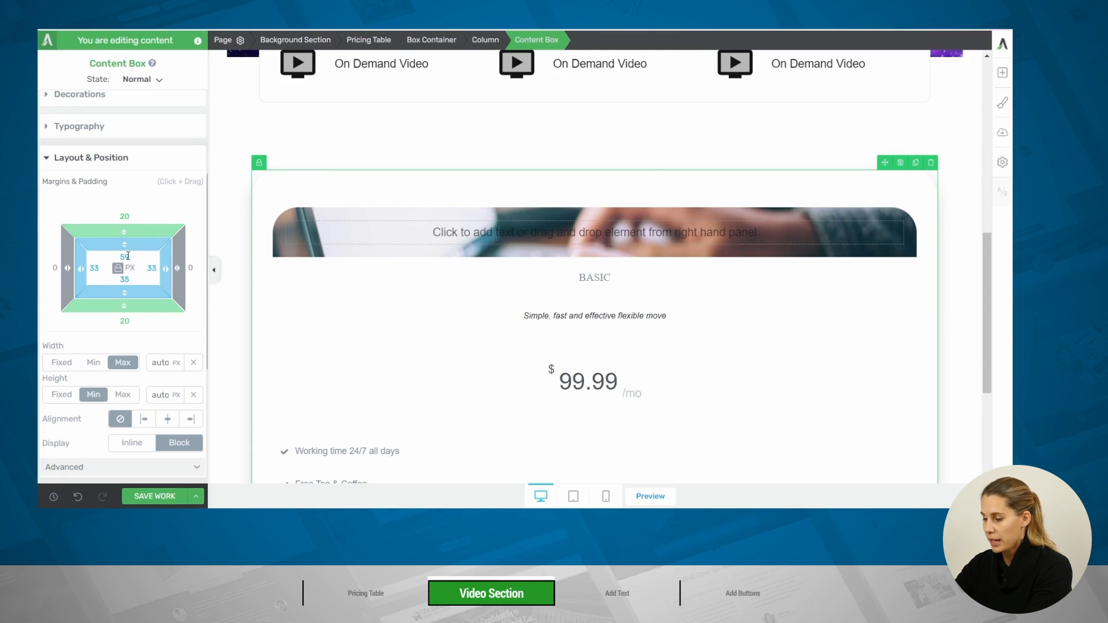
double_click(125, 256)
type("0")
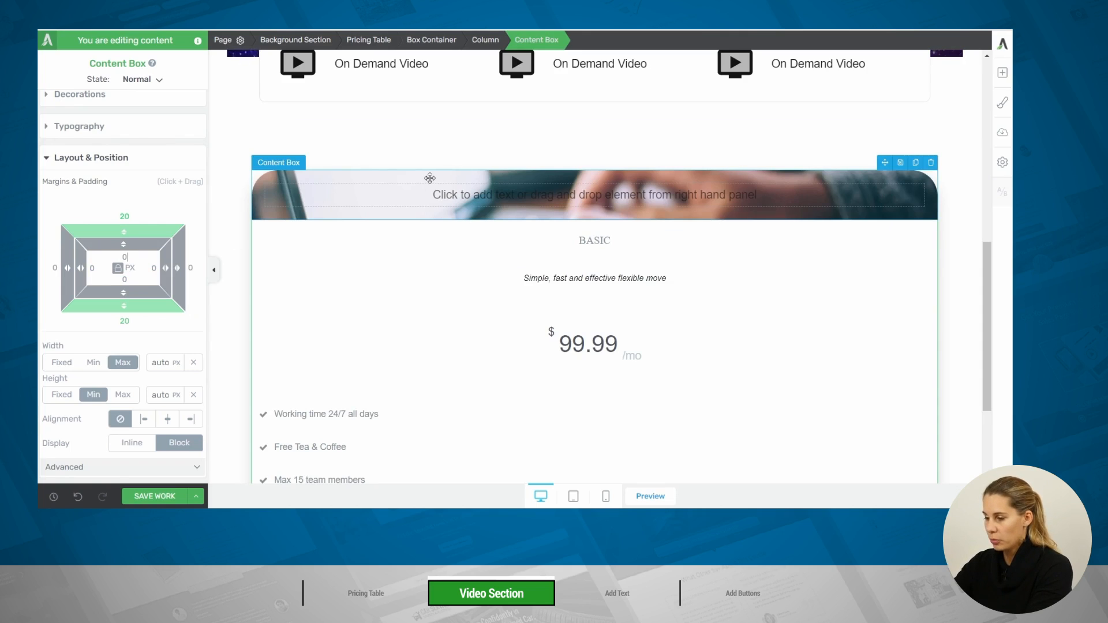
Set the minimum height of the image content box to 294 px
left_click(404, 182)
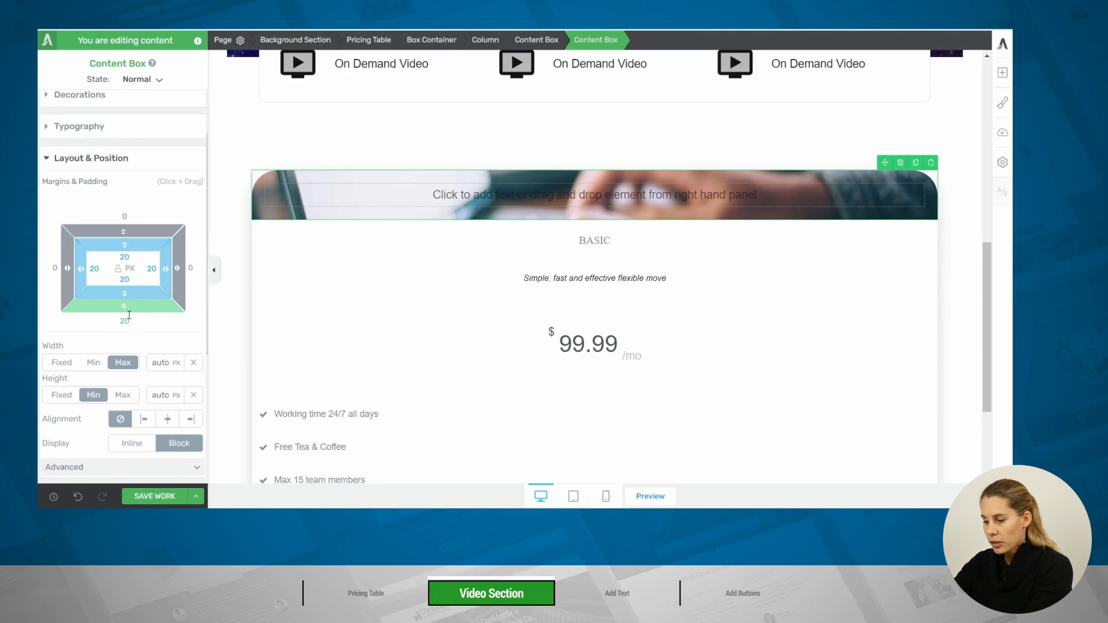
scroll(129, 314, "down", 2)
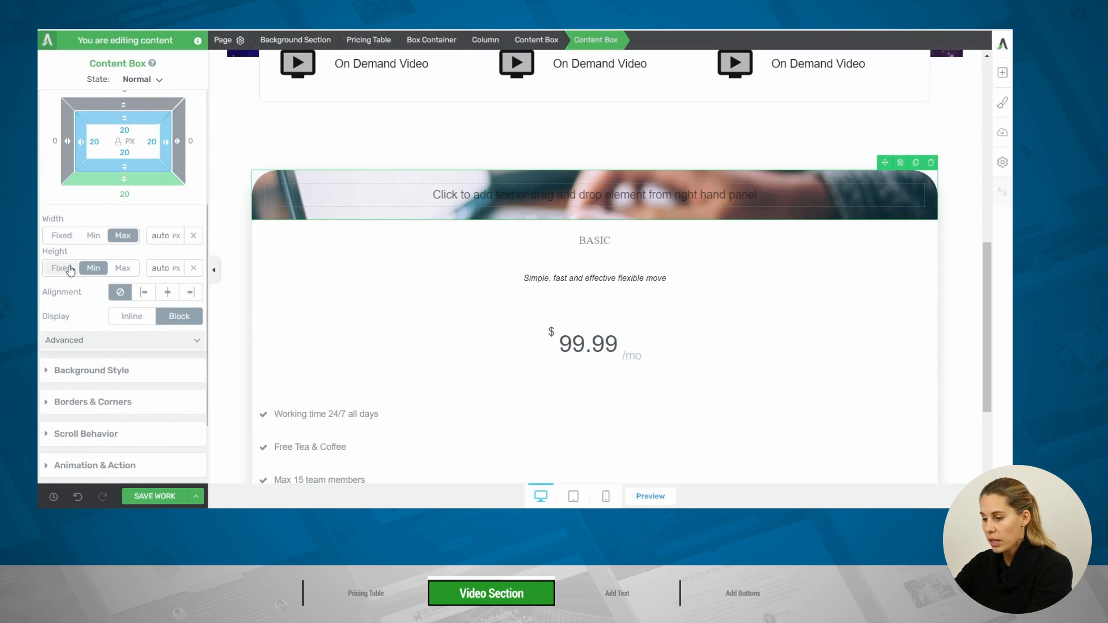
left_click(167, 267)
type("288")
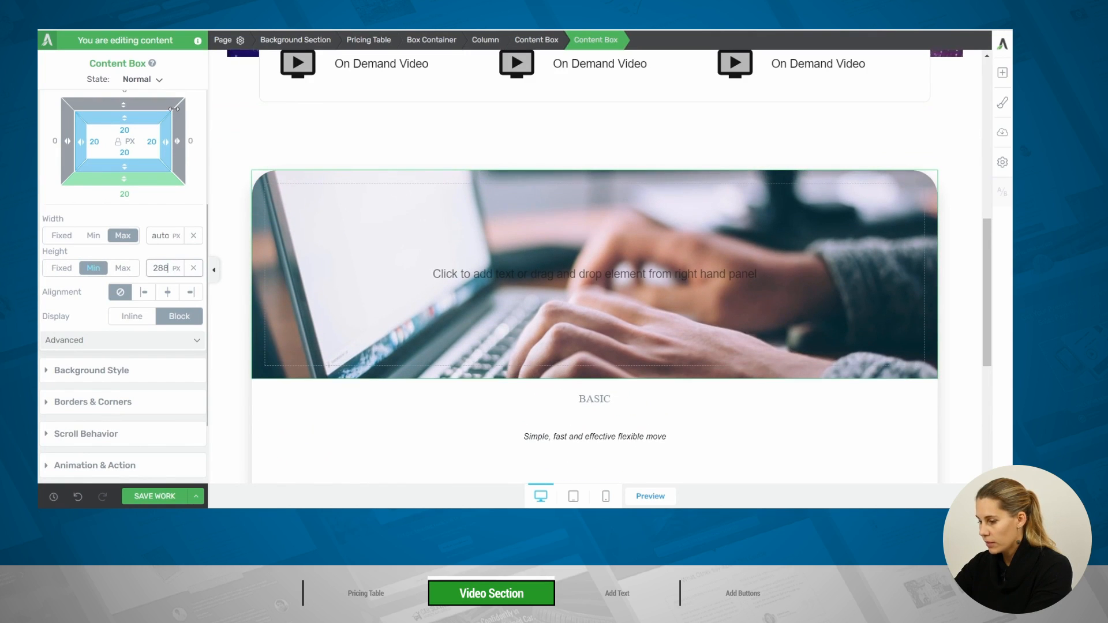
key("Up")
key("Up")
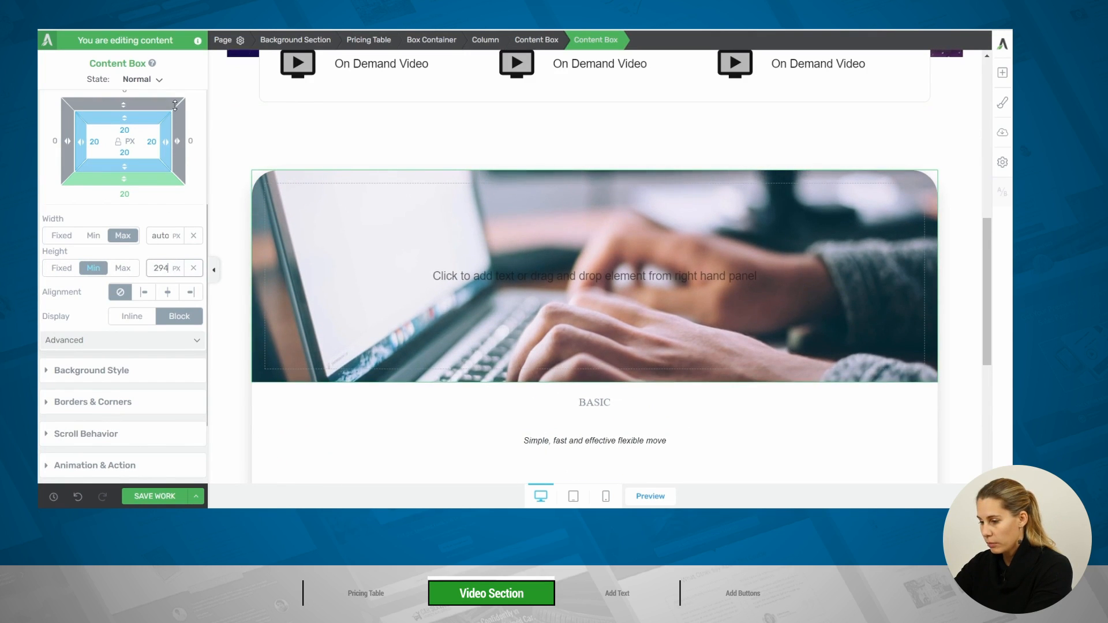
Set the minimum height of the image content box to 300 px
key("Up")
key("Up")
key("Up")
key("Up")
key("Up")
key("Up")
key("Up")
key("Up")
key("Up")
key("Up")
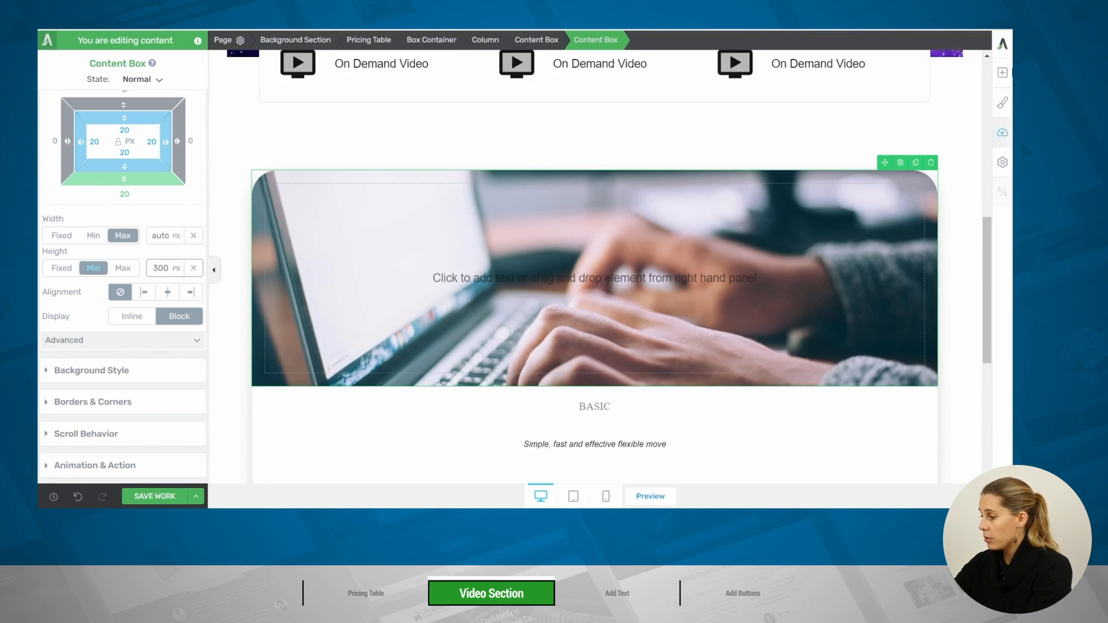
Add an icon element inside the image content box, using the outlined play-circle icon from the icon library
left_click(1001, 74)
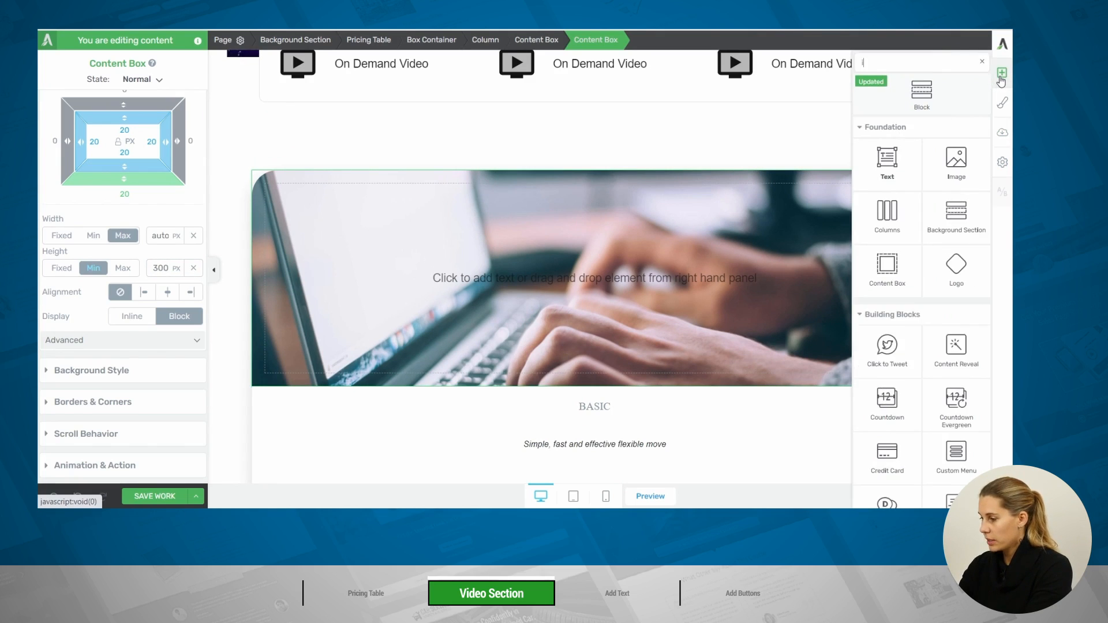
type("icon")
left_click_drag(956, 144, 599, 300)
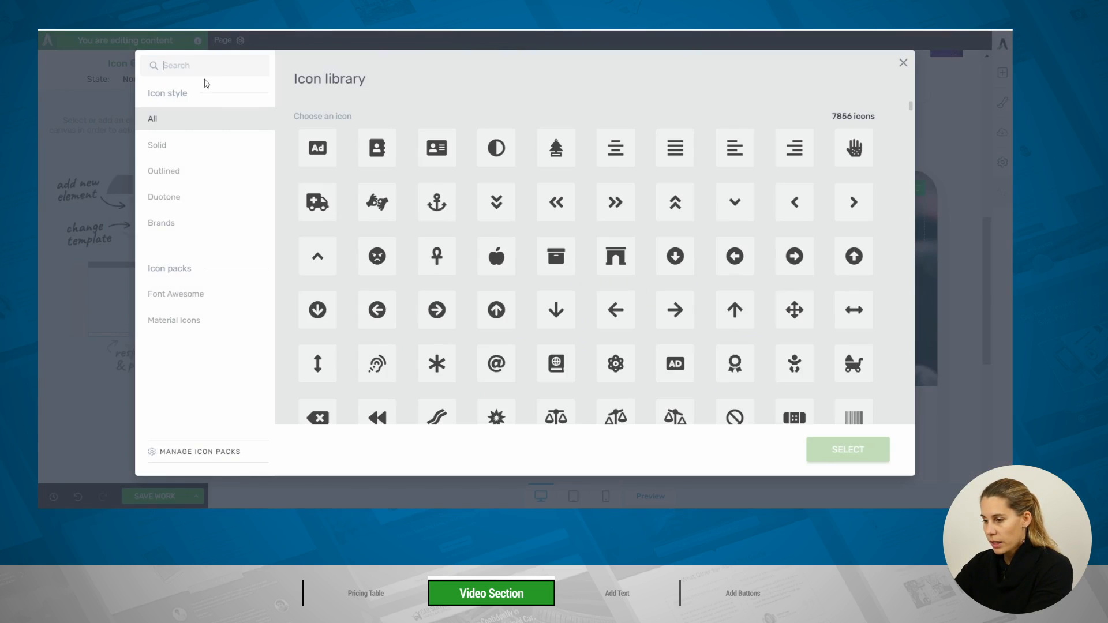
type("pl")
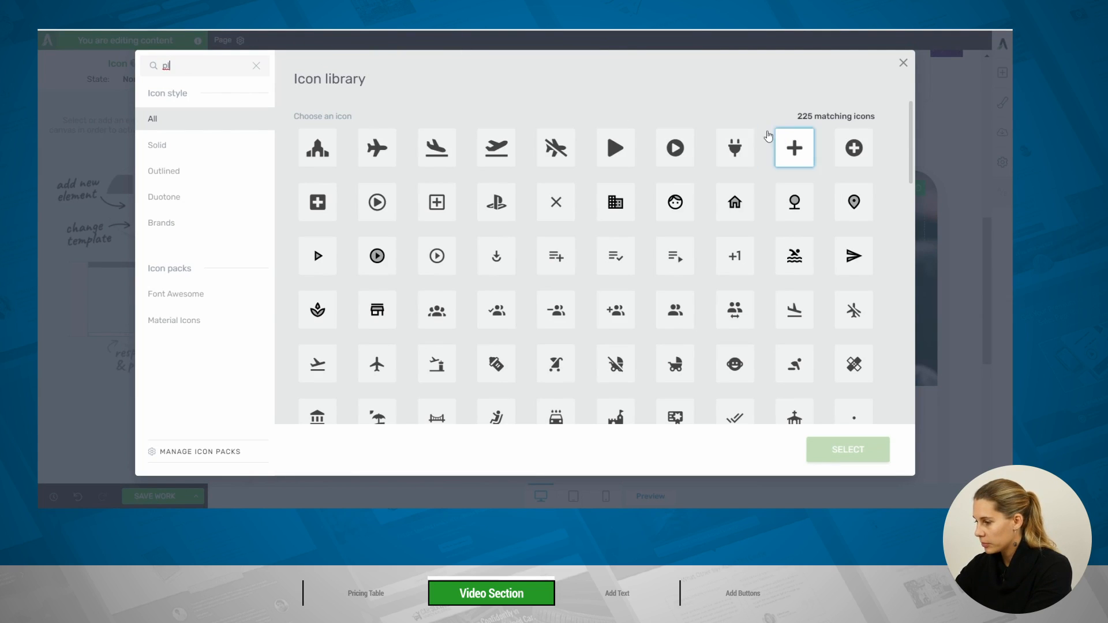
left_click(376, 202)
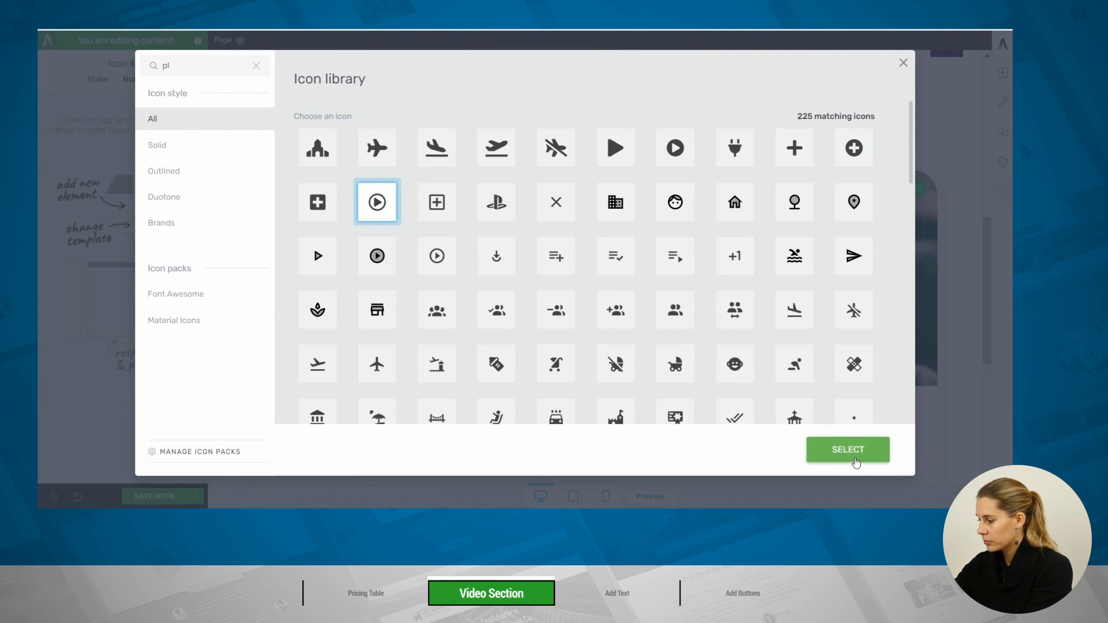
left_click(847, 449)
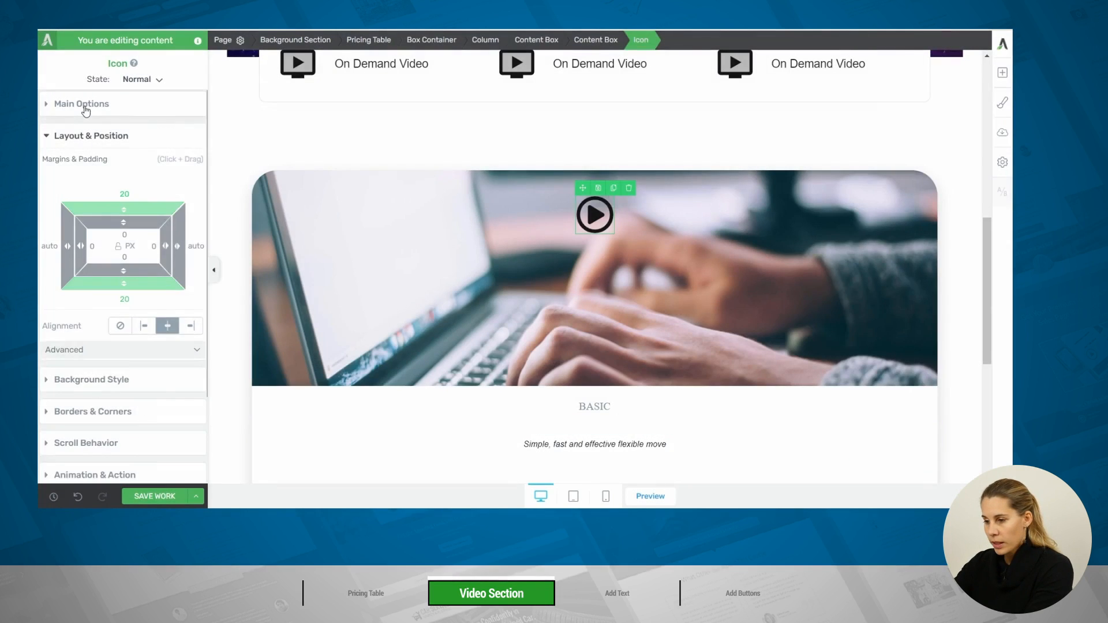
Set the play icon's color to #ffffff
left_click(85, 106)
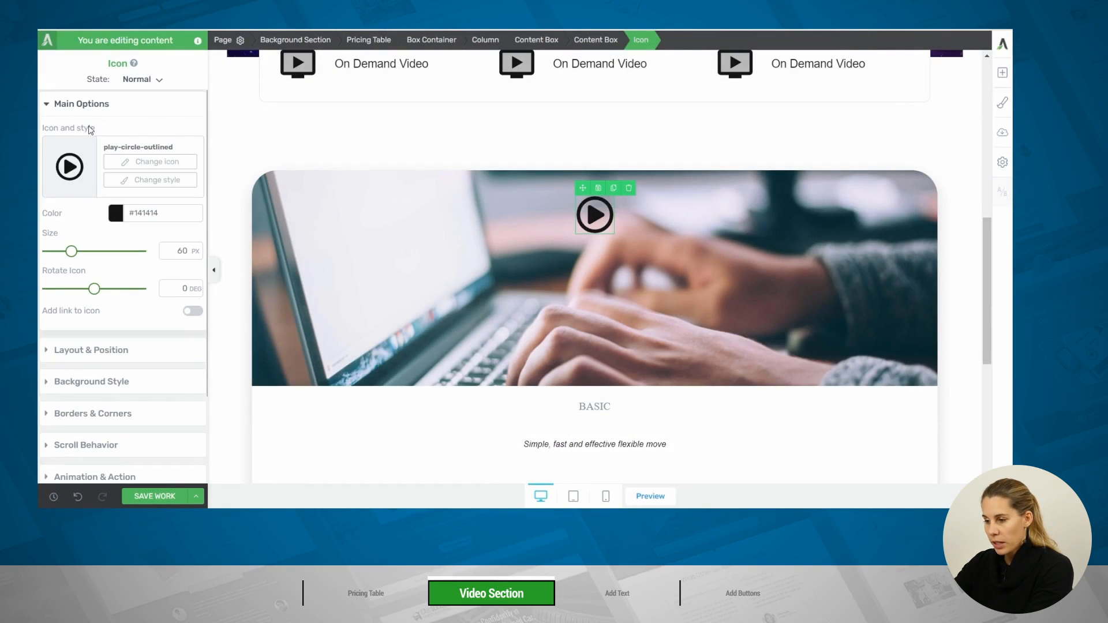
left_click(130, 216)
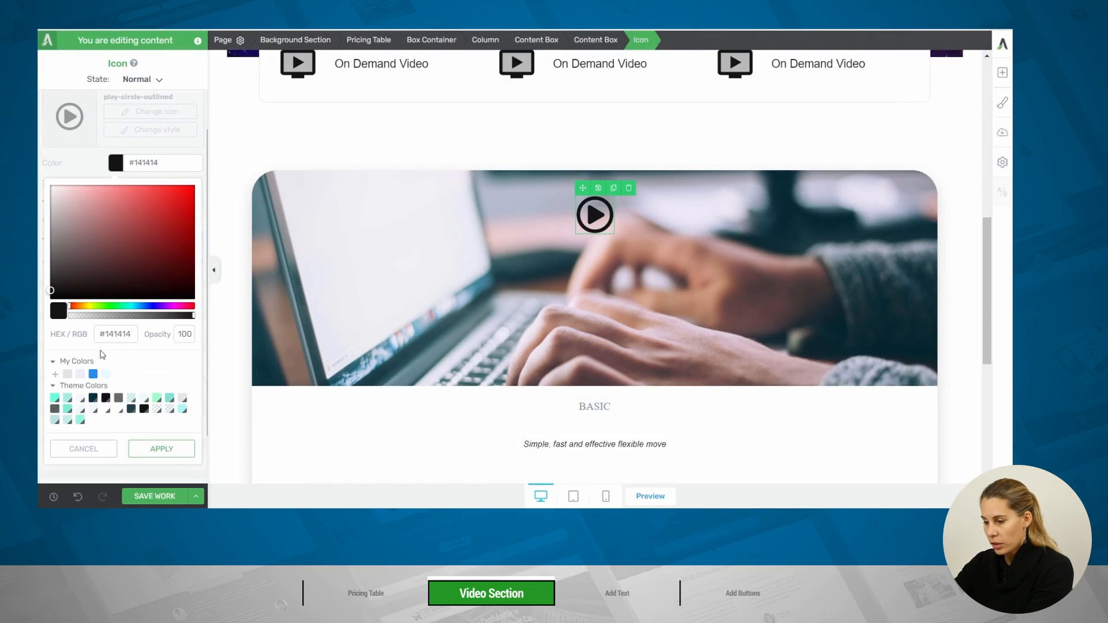
left_click(120, 339)
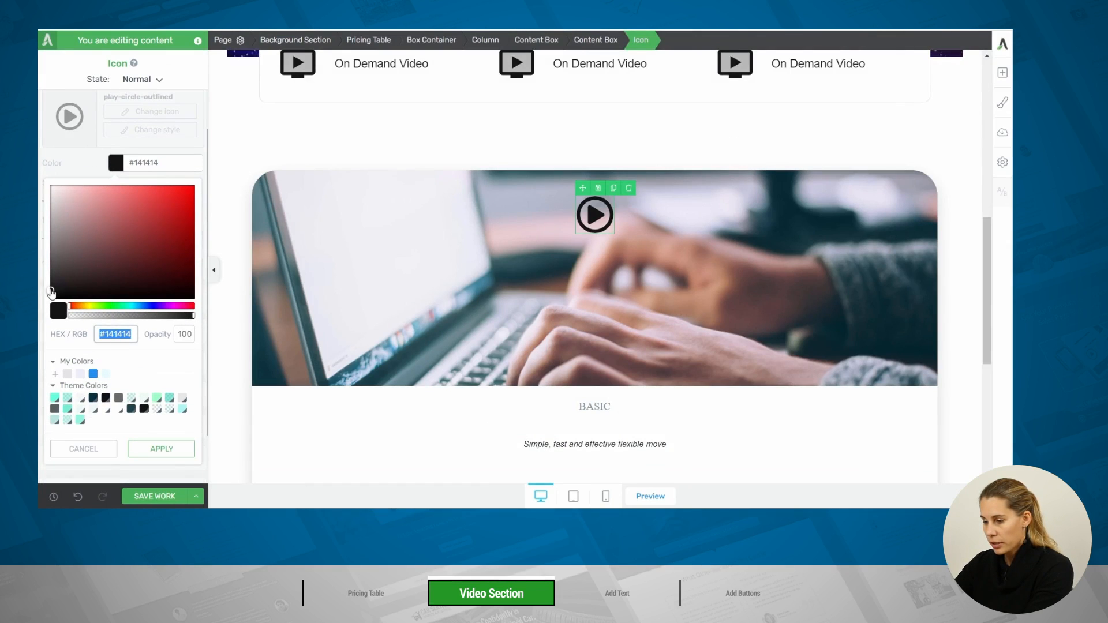
type("#ffffff")
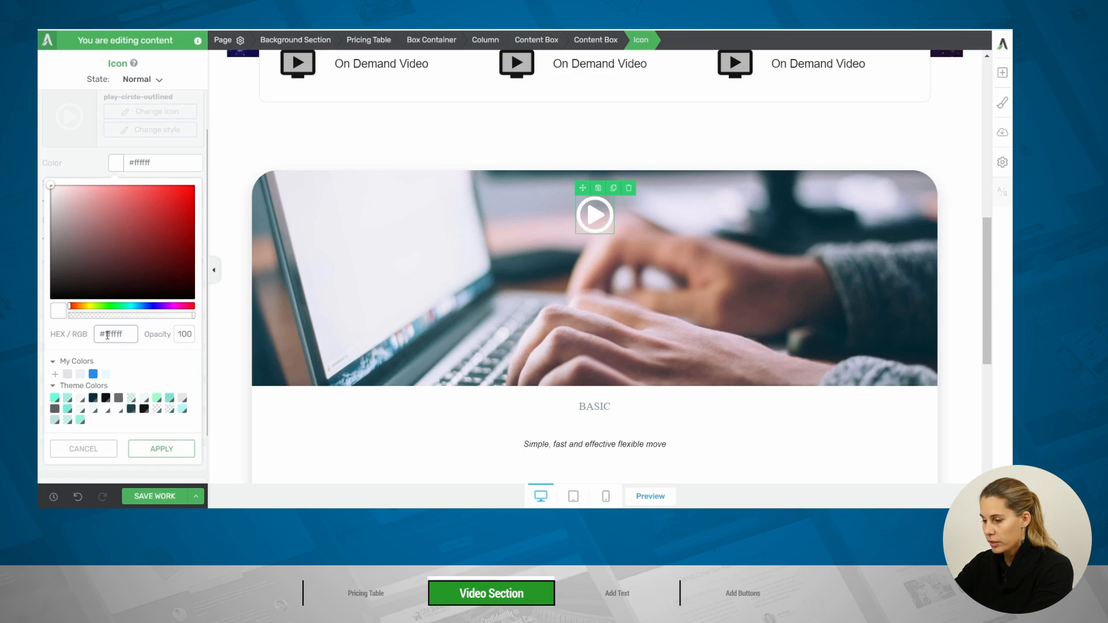
left_click(161, 453)
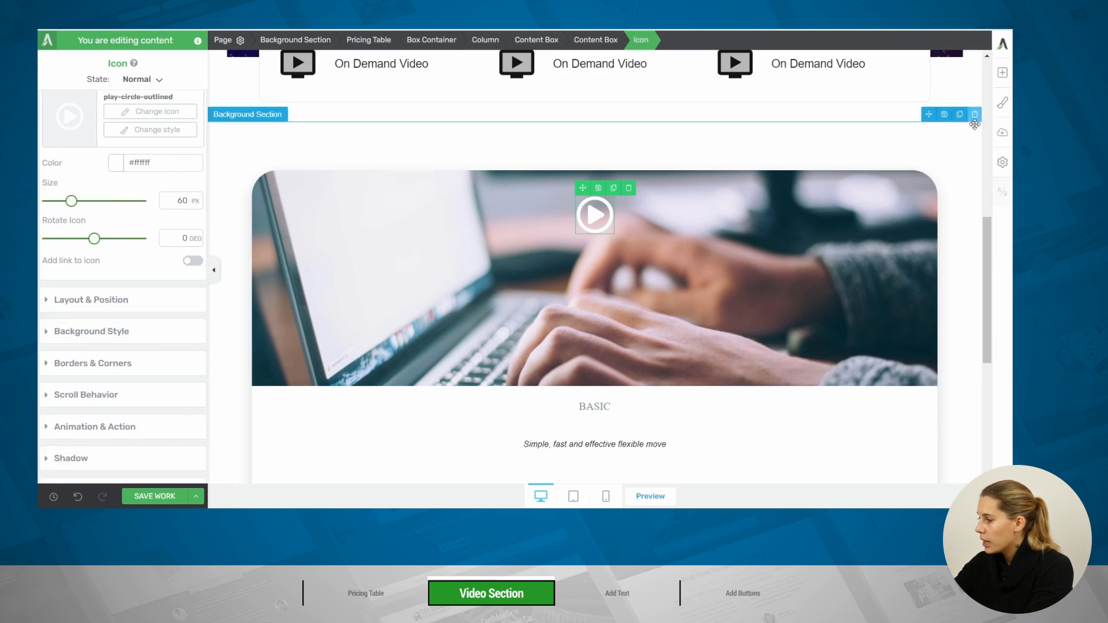
Add a text element below the play icon reading "Play Trailer"
left_click(1003, 72)
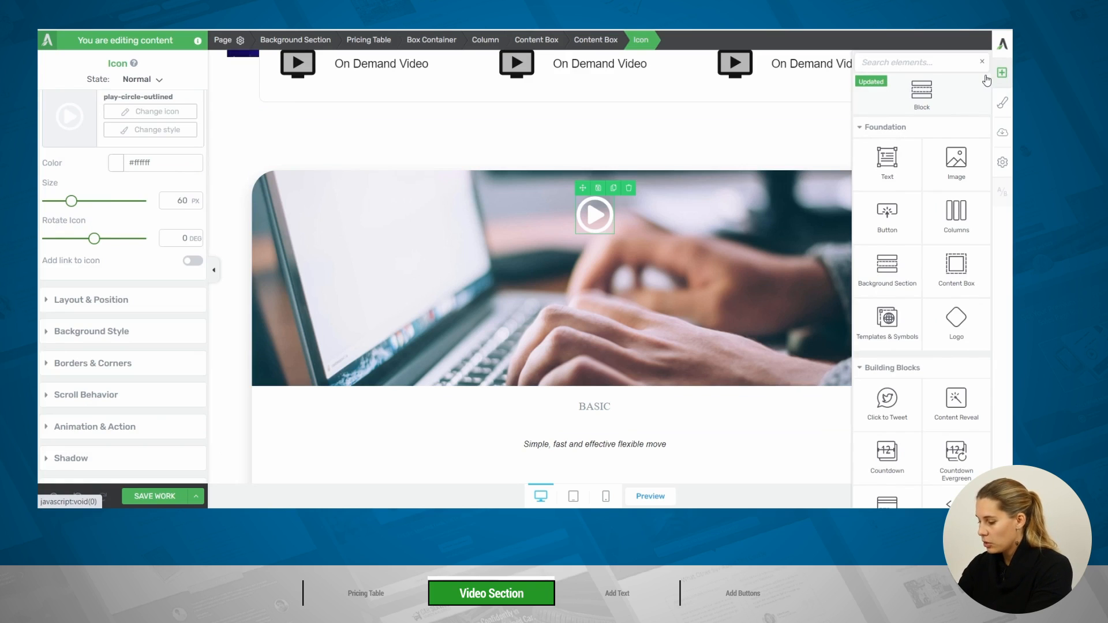
type("te")
left_click_drag(887, 157, 593, 236)
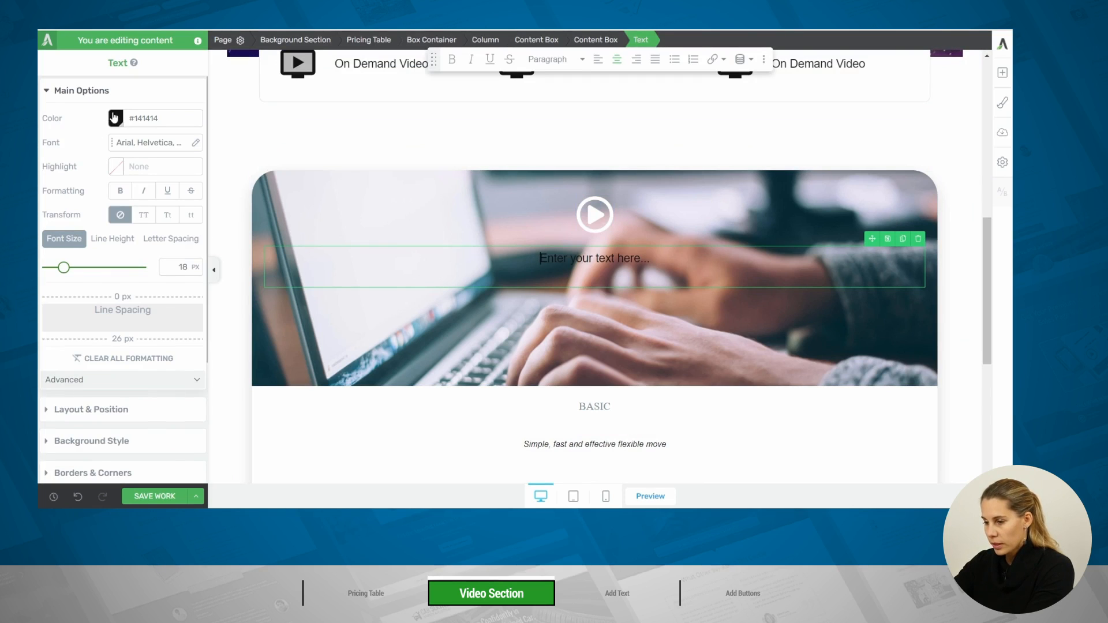
triple_click(765, 256)
type("Play Trailer")
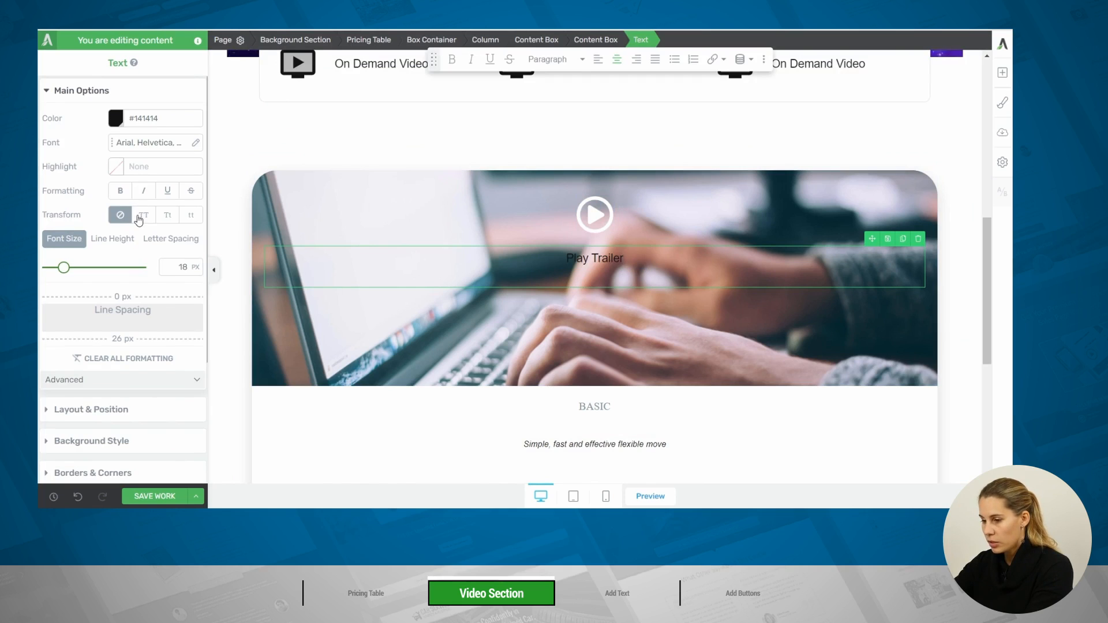
Format the Play Trailer text as bold uppercase, unlinked from its theme color and colored #ffffff
left_click(144, 217)
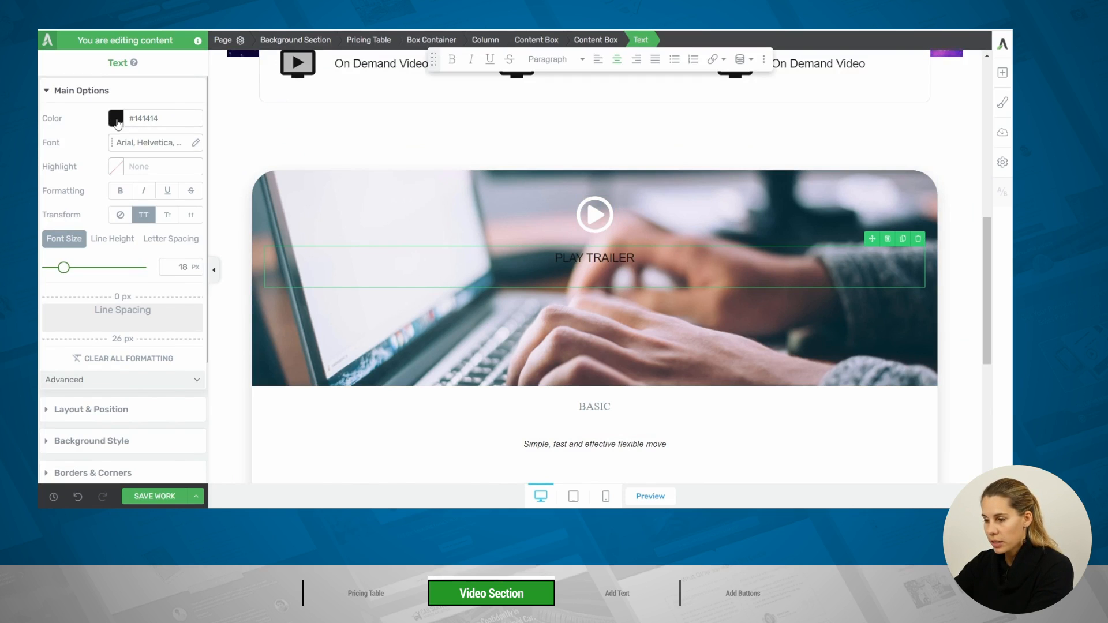
left_click(115, 118)
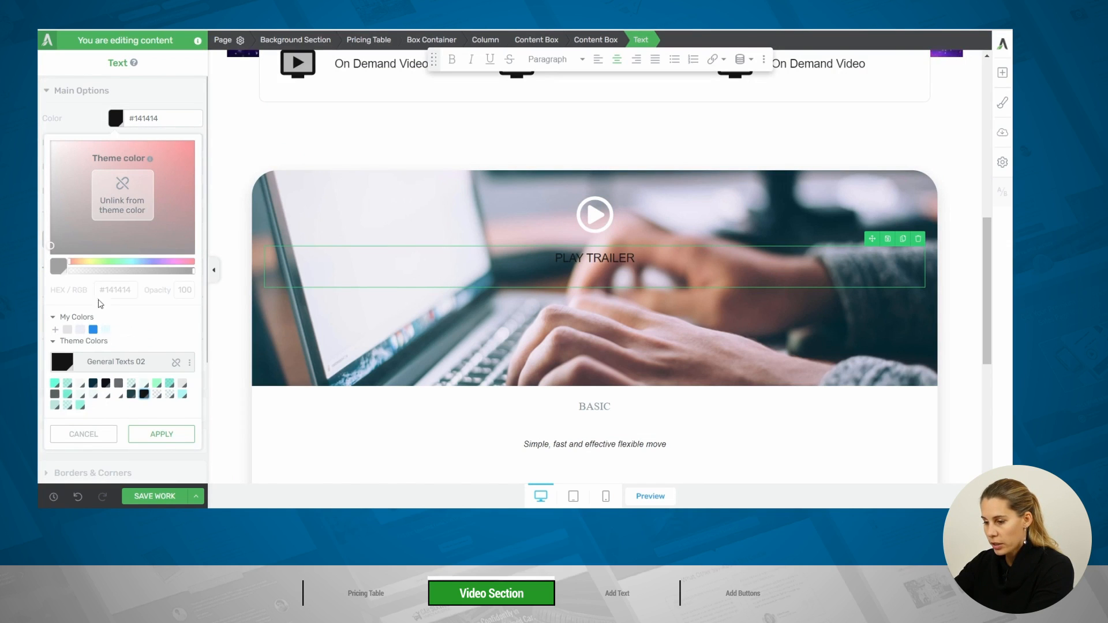
left_click(177, 364)
left_click(111, 289)
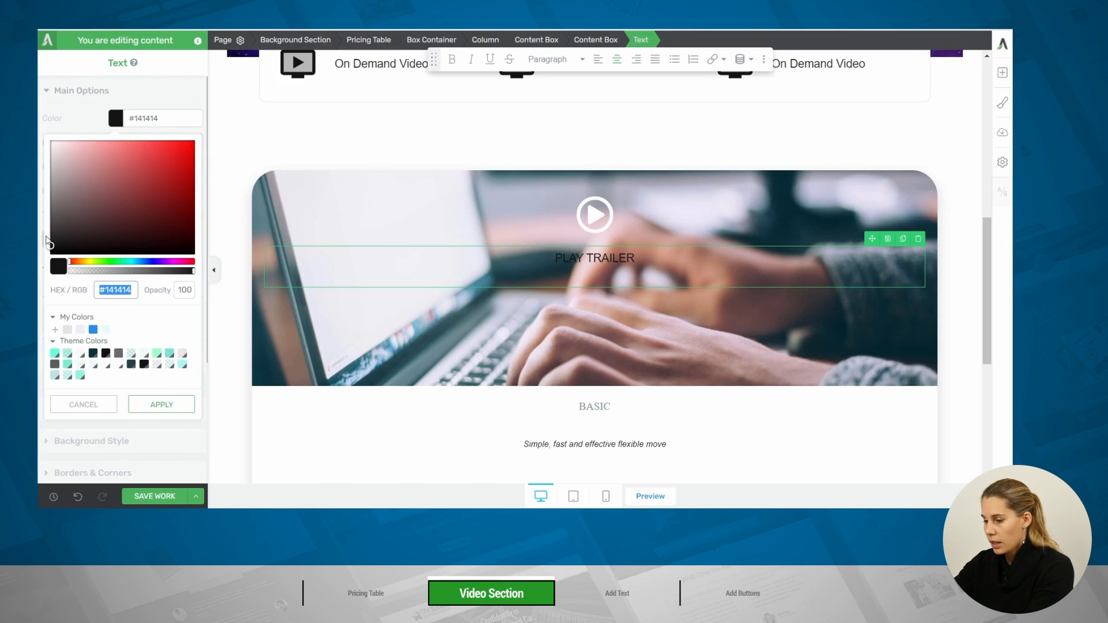
left_click_drag(51, 249, 39, 98)
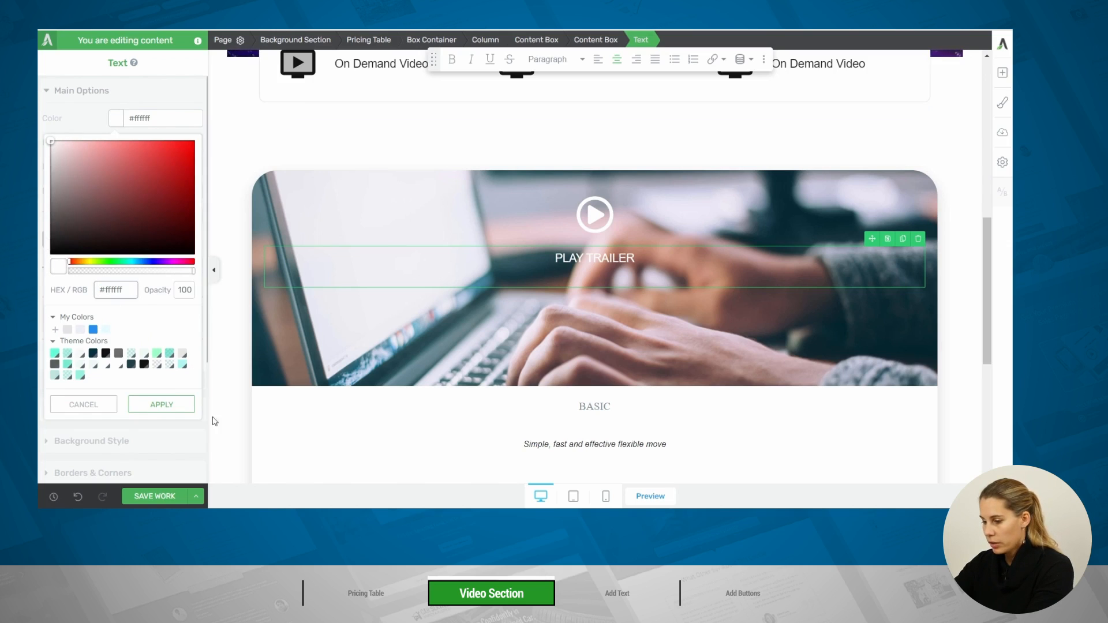
left_click(165, 405)
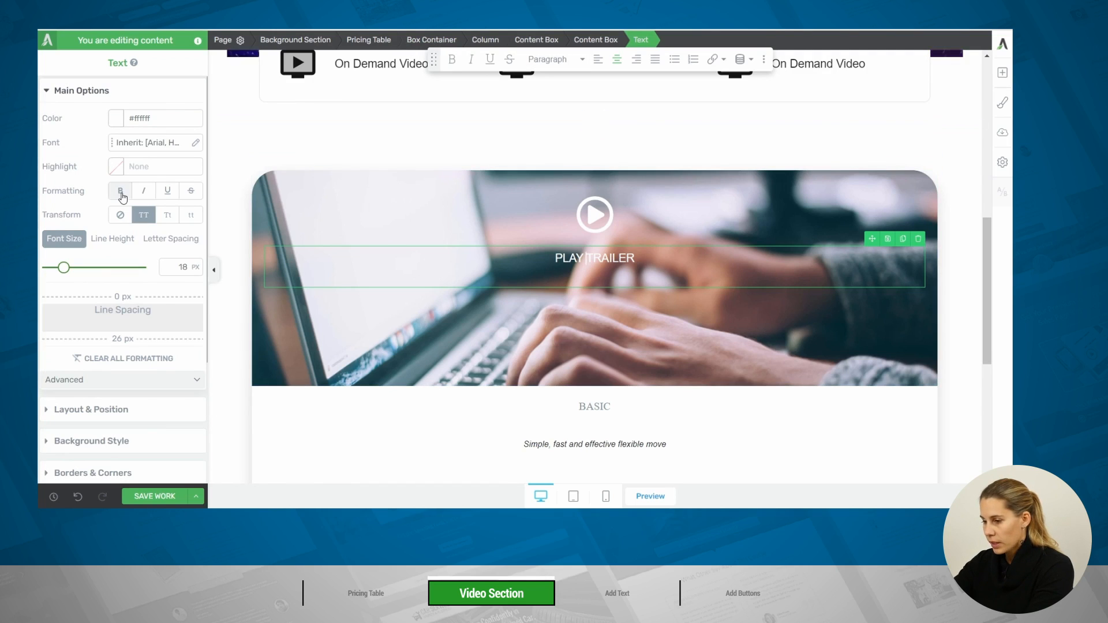
left_click(120, 192)
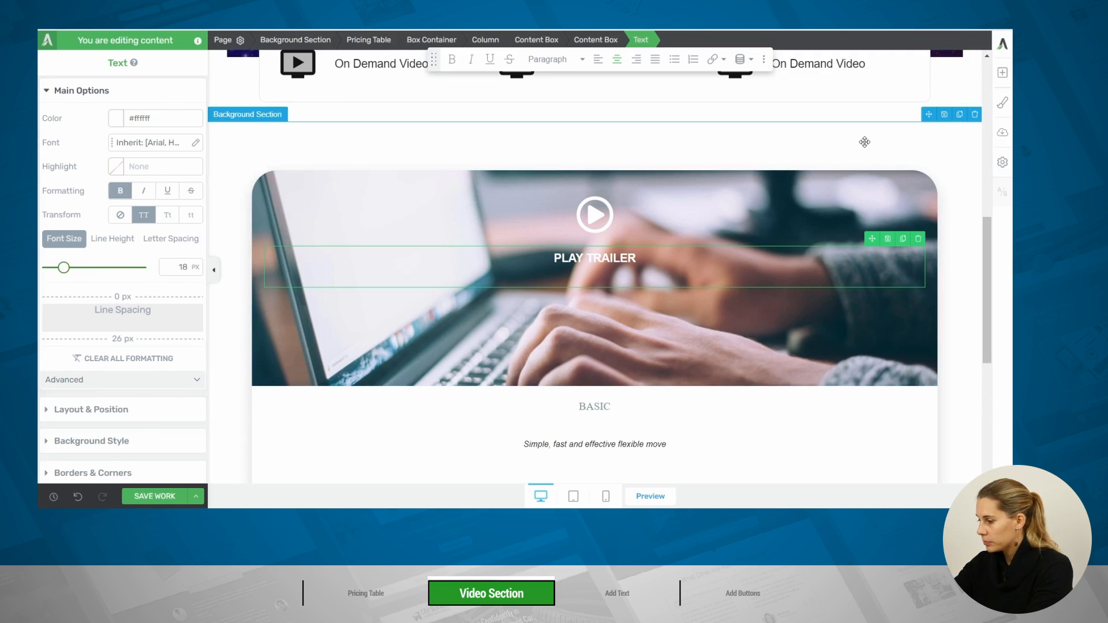
Center the contents of the image content box vertically
left_click(453, 191)
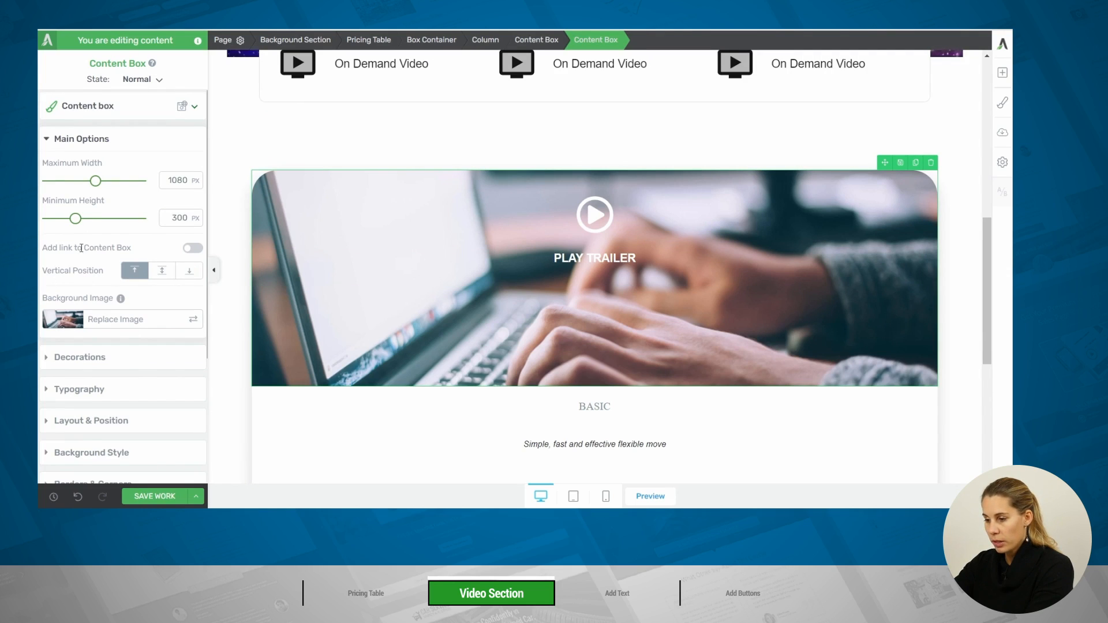
left_click(168, 275)
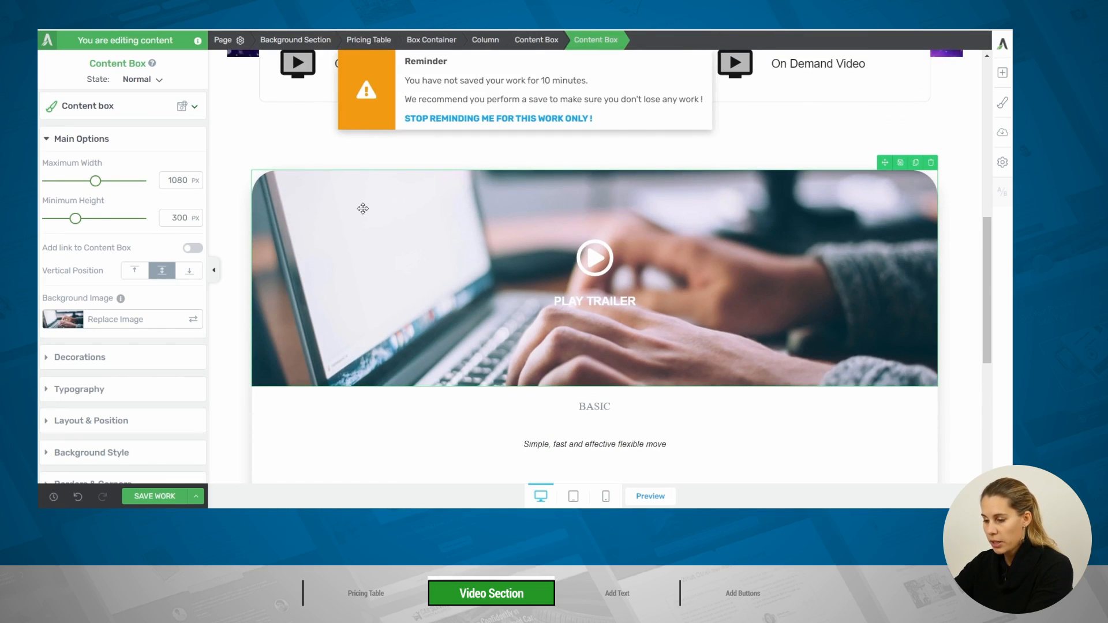
Add a solid #000000 overlay layer at 25% opacity over the image content box's background
left_click(109, 454)
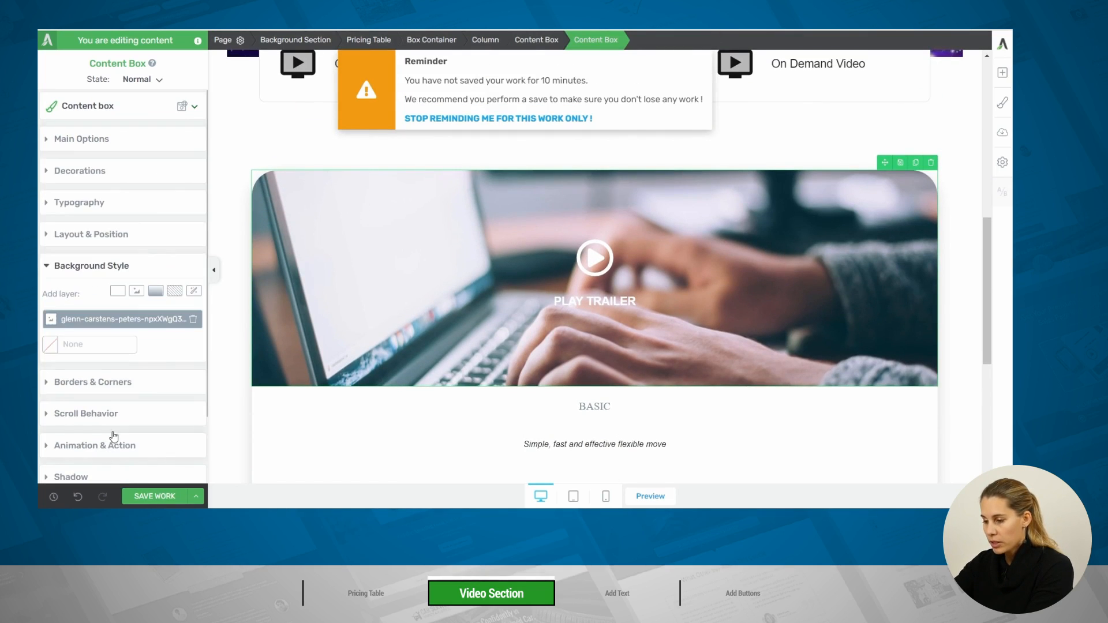
left_click(118, 292)
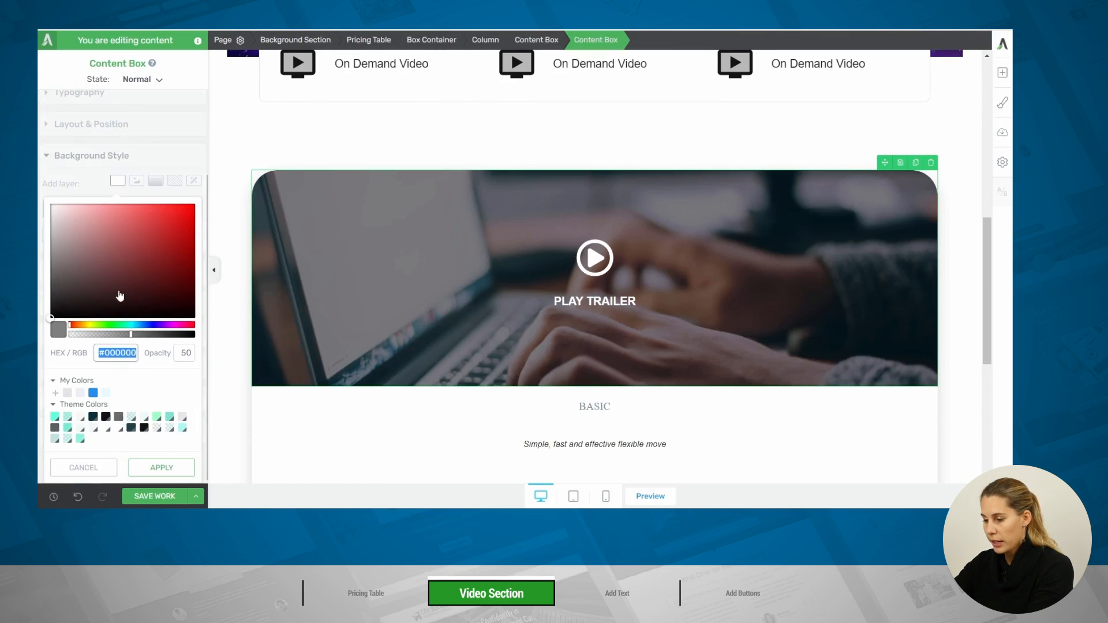
left_click(50, 319)
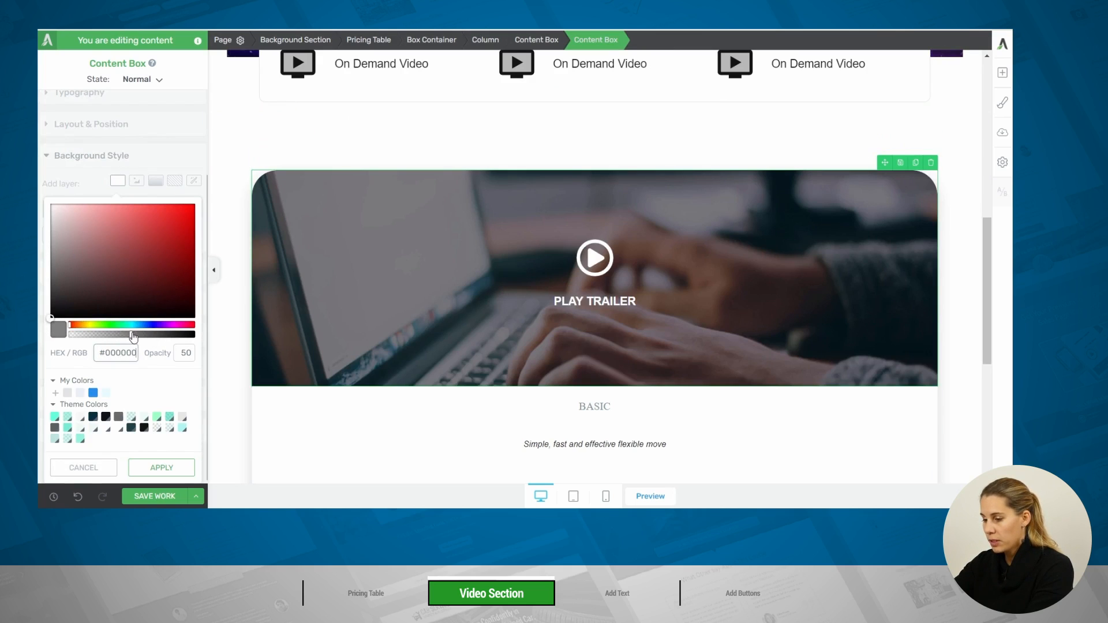
left_click_drag(131, 341, 107, 341)
double_click(185, 352)
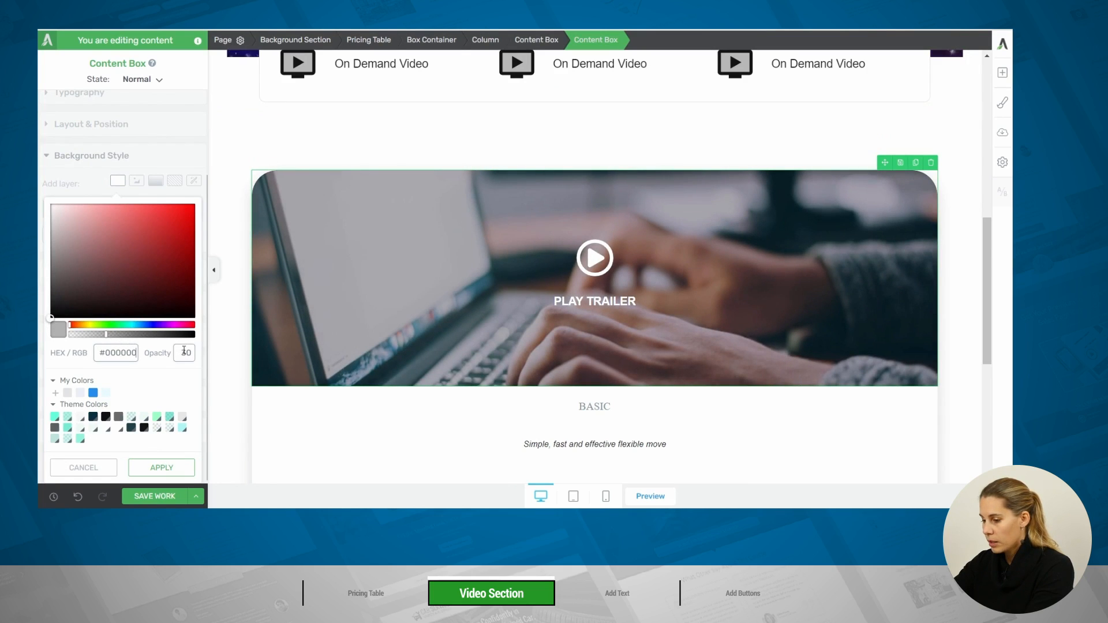
type("25")
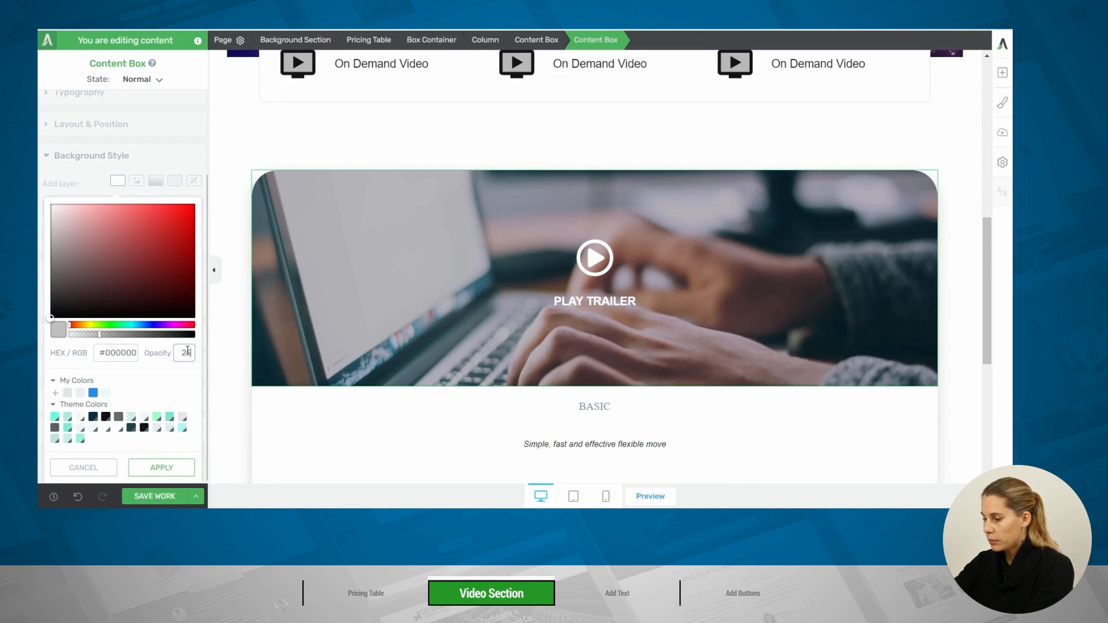
left_click(162, 467)
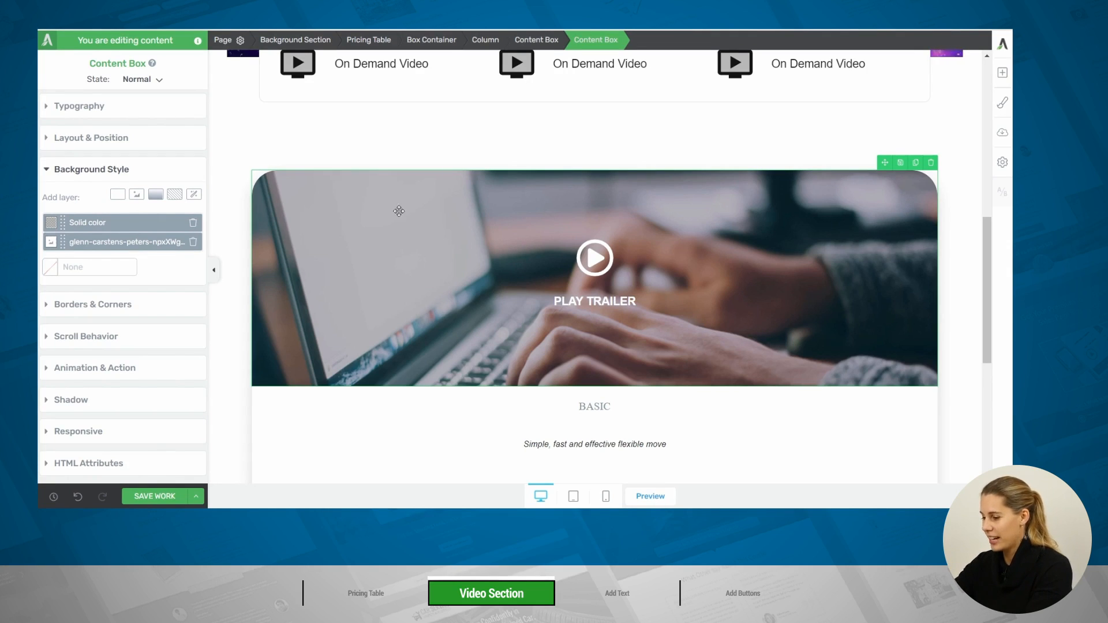
scroll(491, 248, "down", 1)
scroll(456, 312, "up", 1)
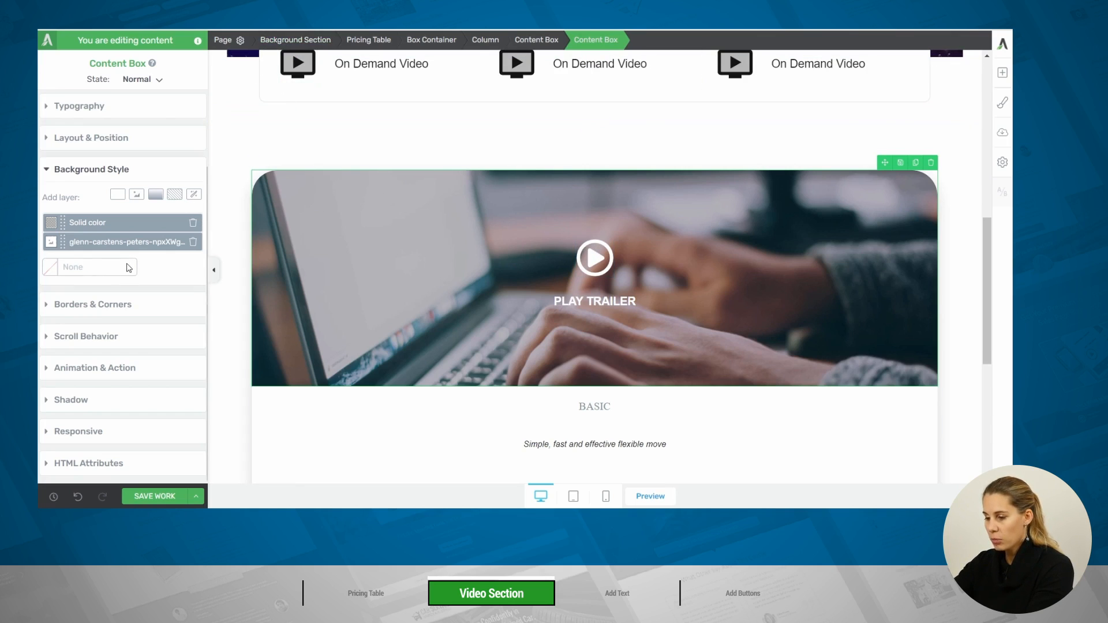
Add a click-triggered popup action to the image content box that opens a Vimeo video from the copied URL
left_click(106, 368)
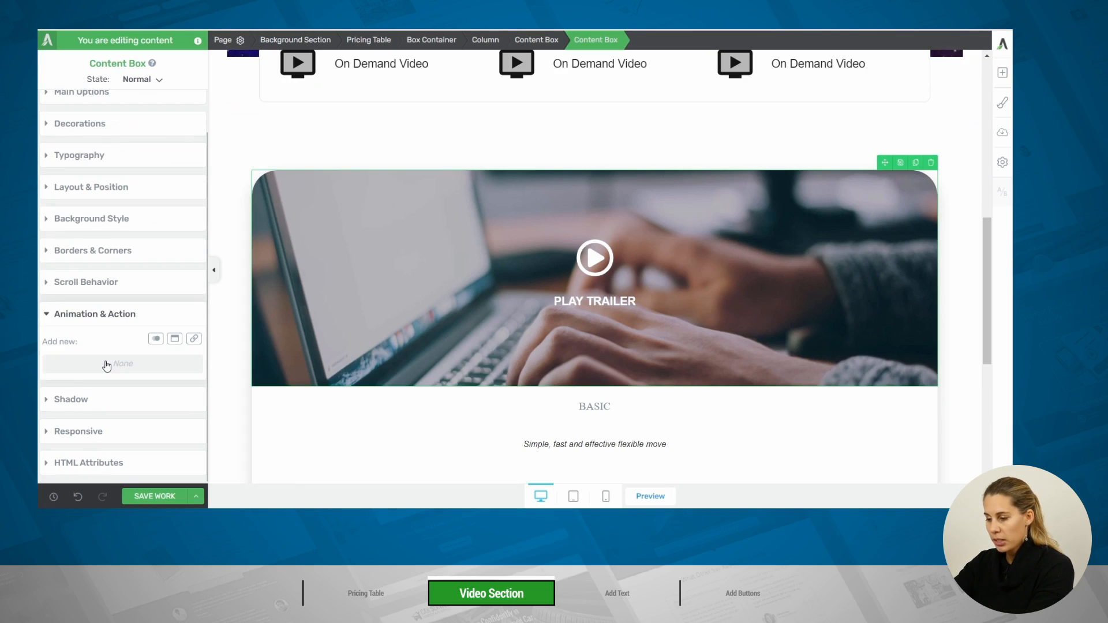
left_click(175, 339)
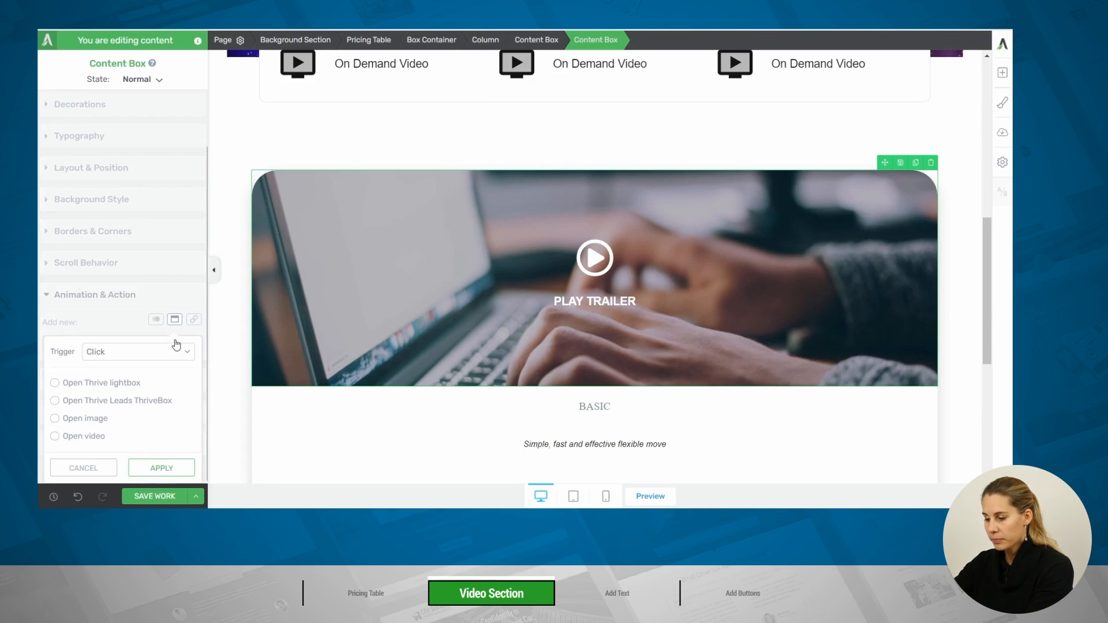
left_click(84, 437)
scroll(169, 401, "down", 1)
left_click(168, 430)
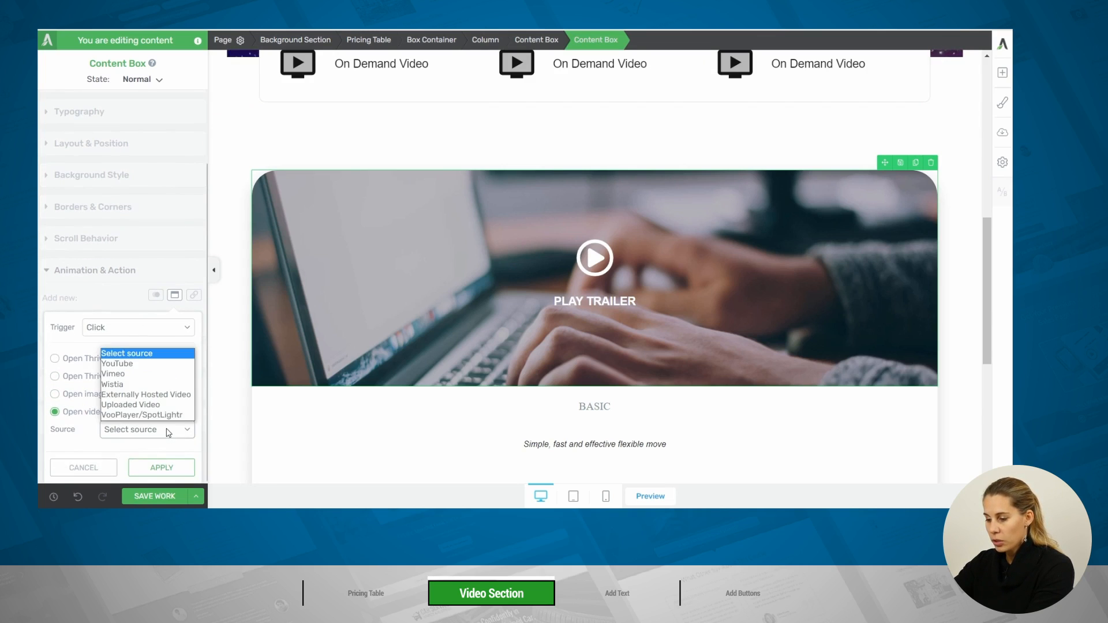
left_click(146, 374)
scroll(153, 402, "down", 3)
left_click(112, 307)
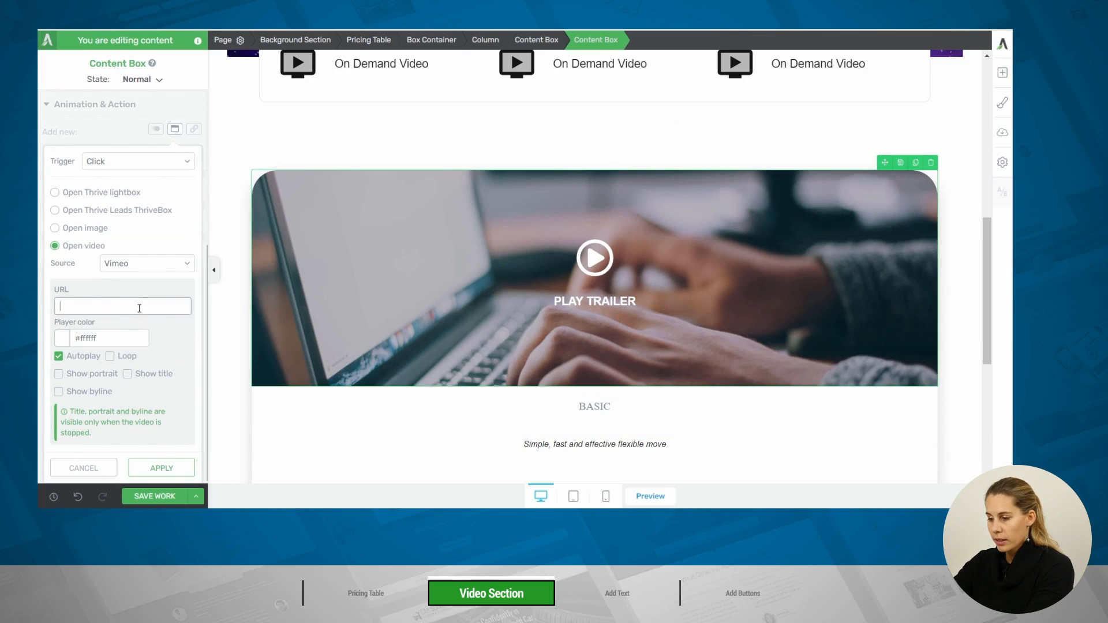
key("ctrl+v")
left_click(148, 469)
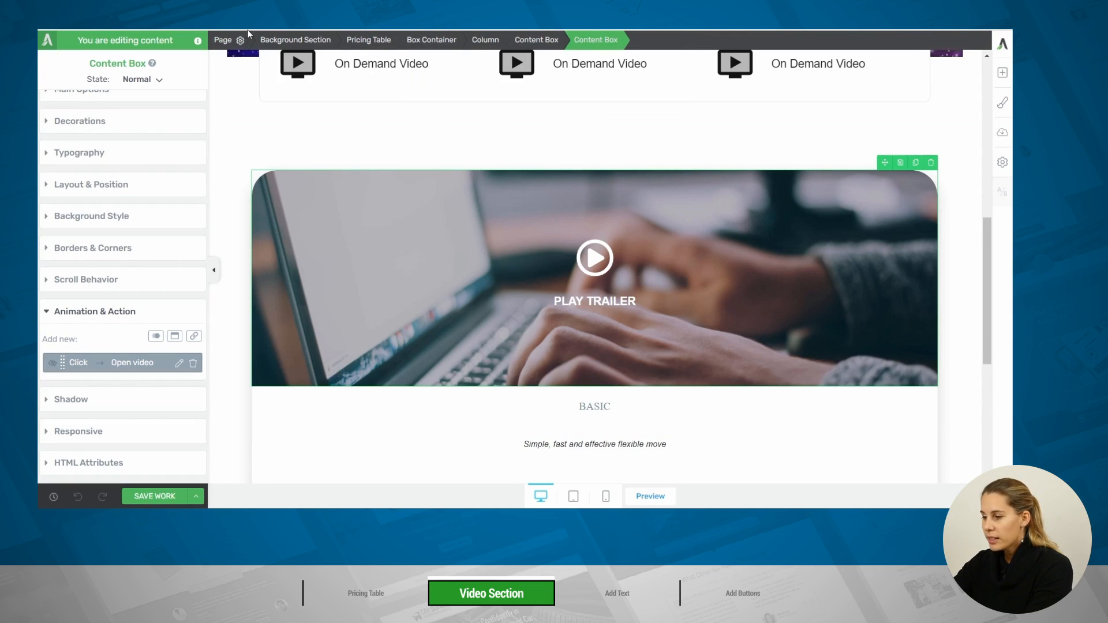
scroll(576, 329, "down", 3)
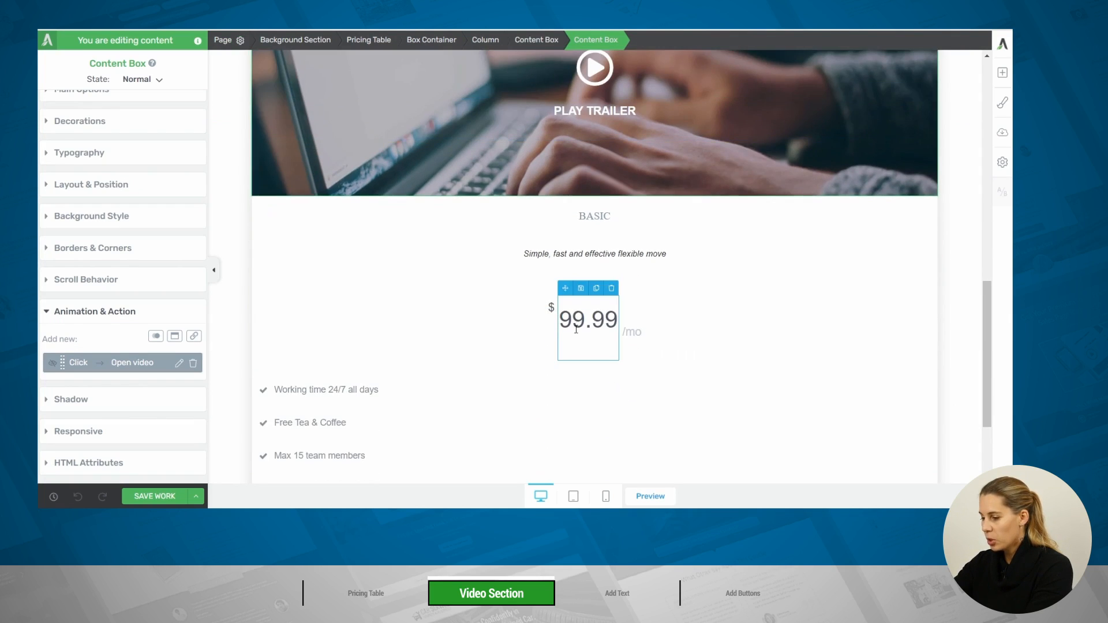
scroll(348, 65, "up", 1)
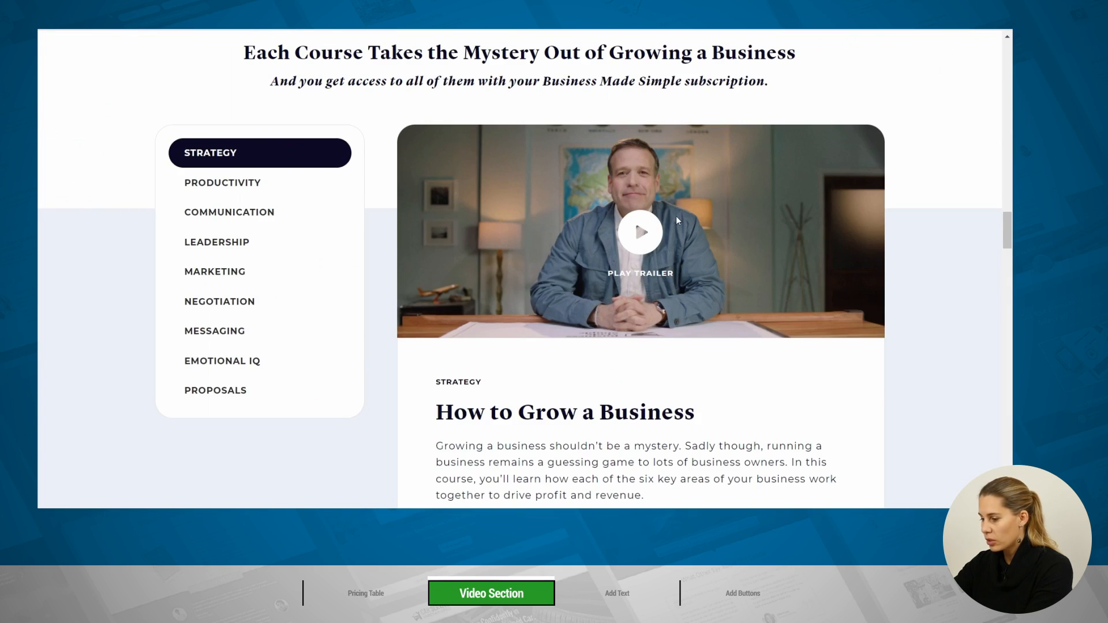
Add a content box directly below the Play Trailer image area, above the BASIC heading
scroll(676, 217, "down", 3)
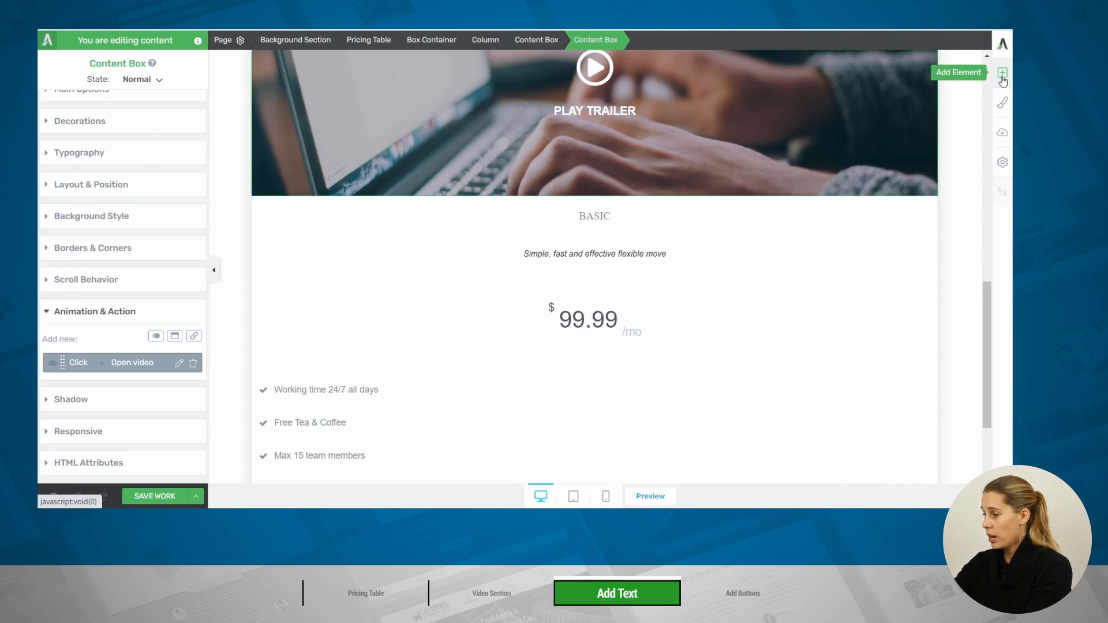
left_click(1002, 74)
type("con")
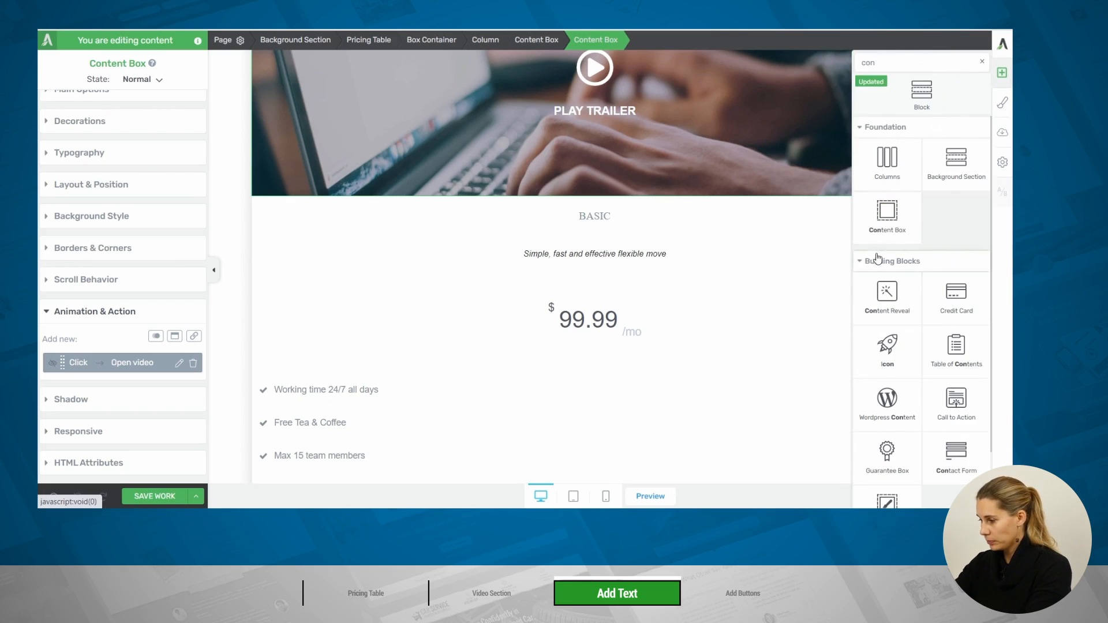
left_click_drag(883, 214, 550, 217)
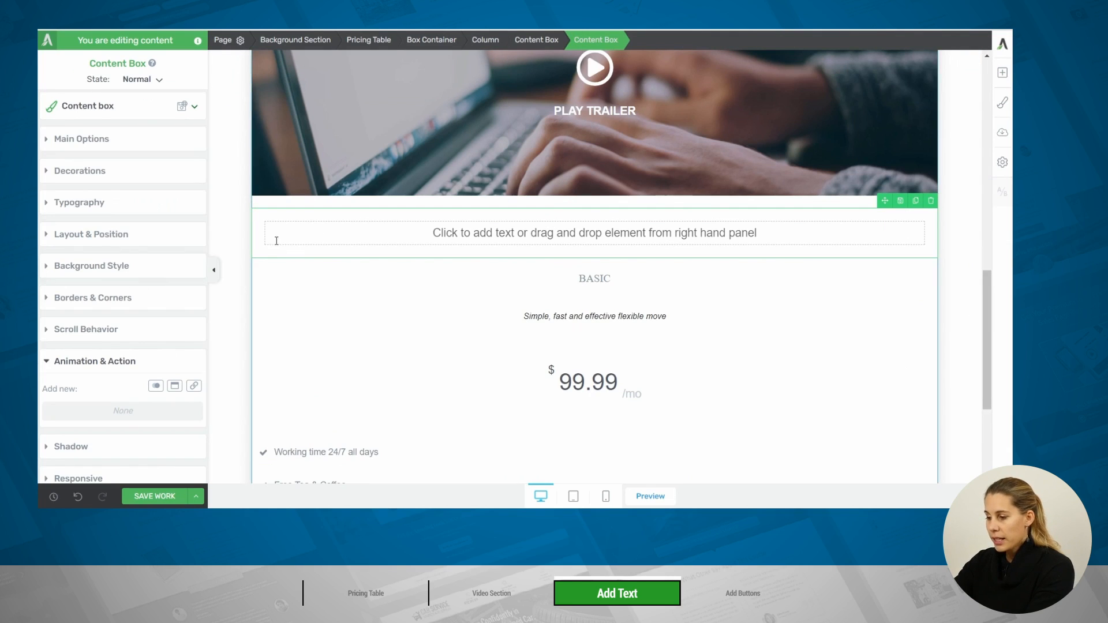
Set the new content box's left and right padding to 60 px
left_click(85, 234)
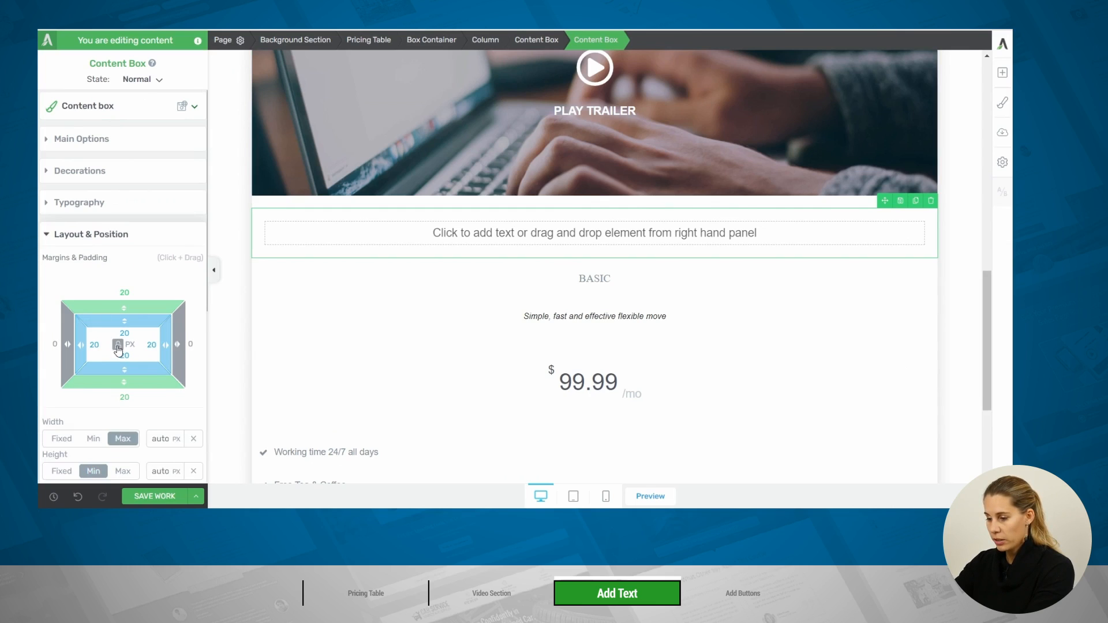
left_click(94, 345)
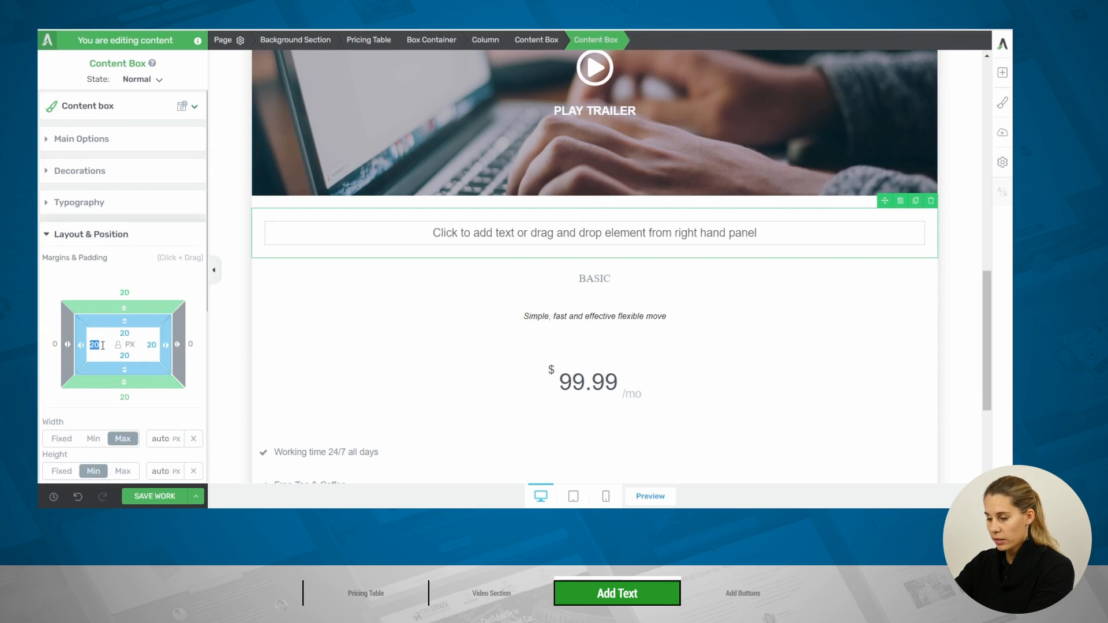
type("60")
left_click(152, 344)
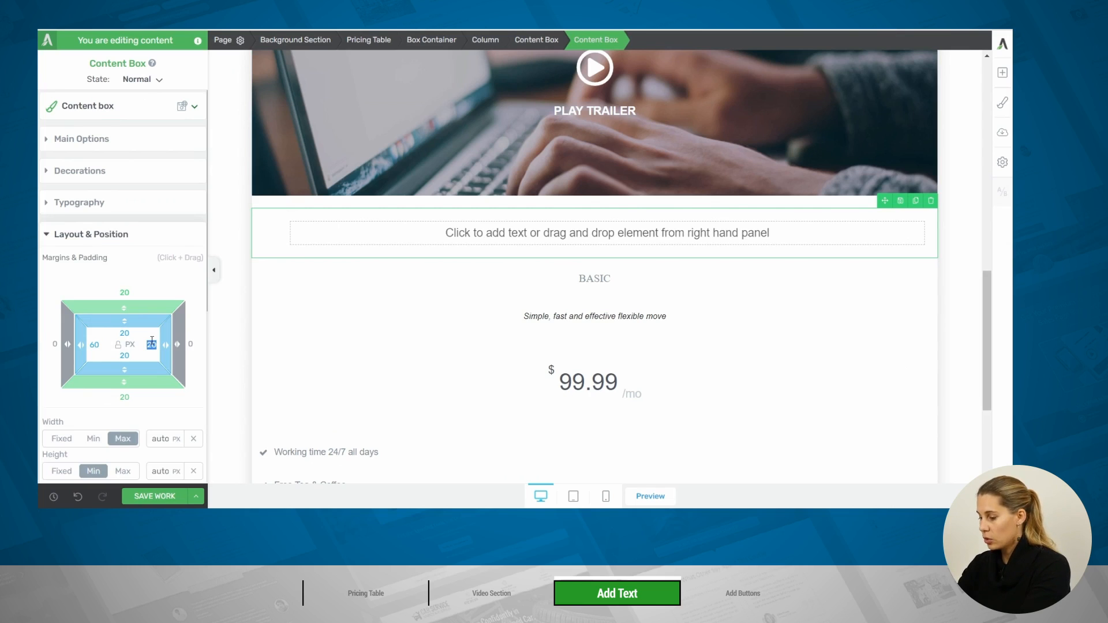
type("60")
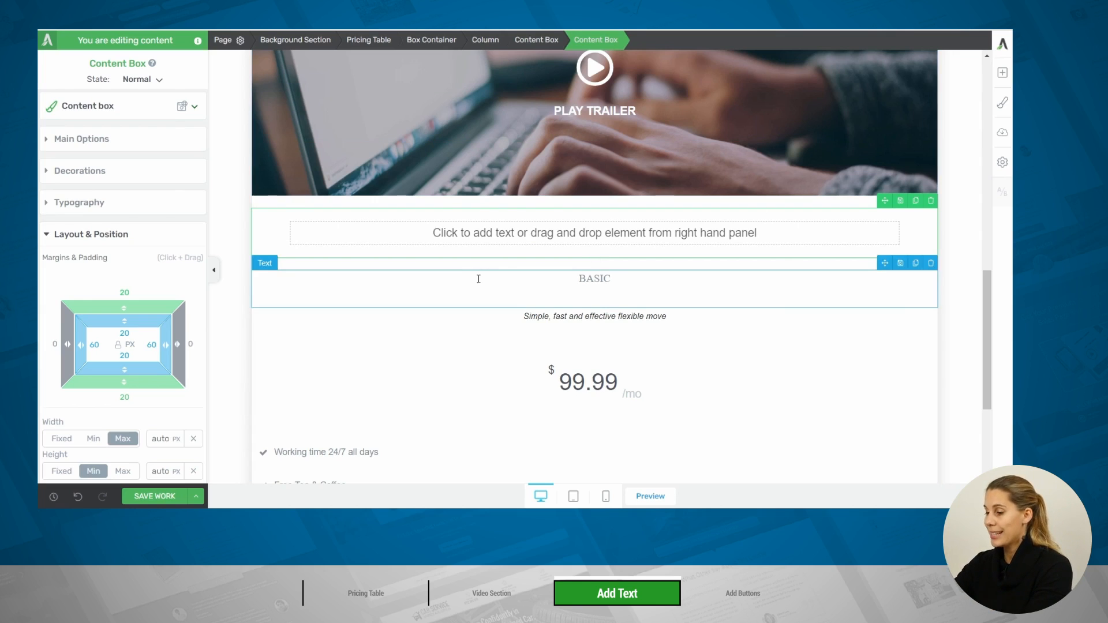
Add a text element reading "Communication" inside the new content box
left_click(1003, 73)
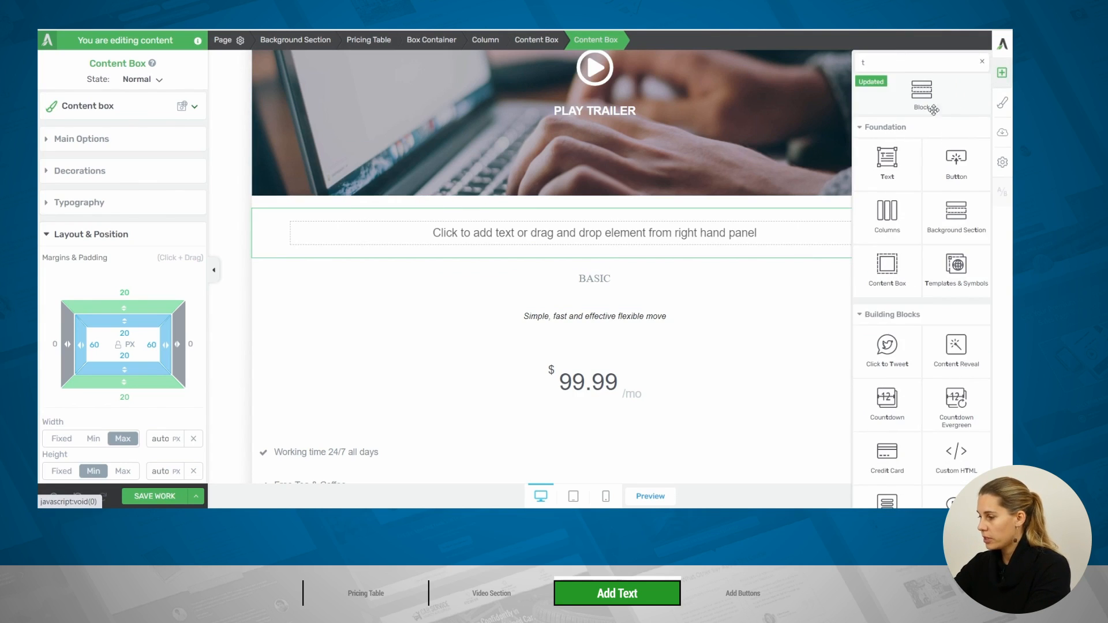
left_click_drag(890, 155, 554, 232)
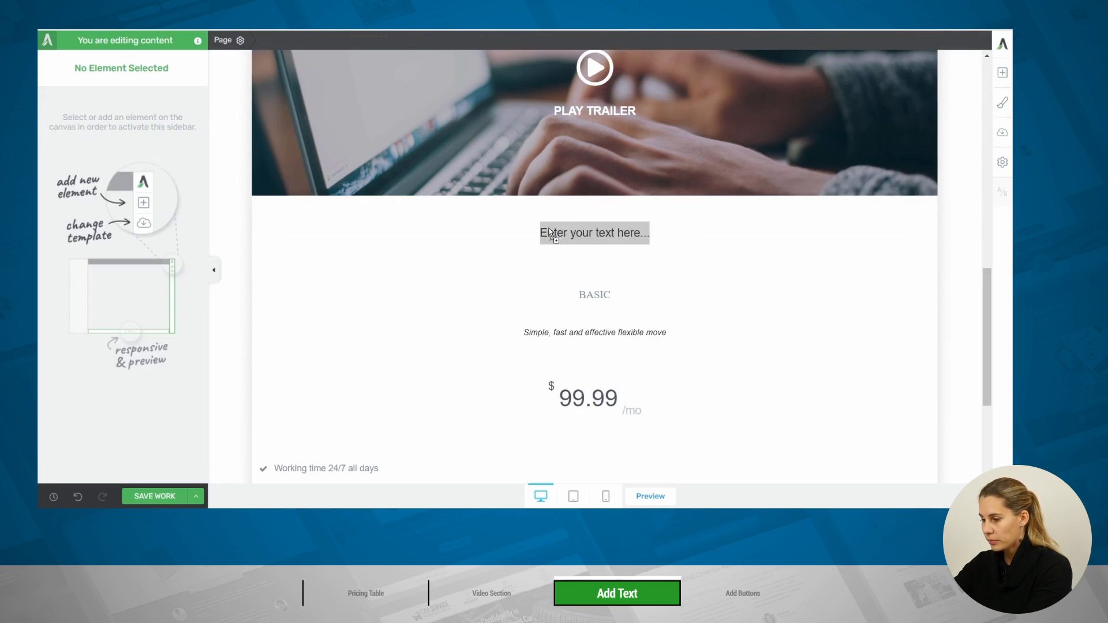
left_click(623, 238)
type("Comm")
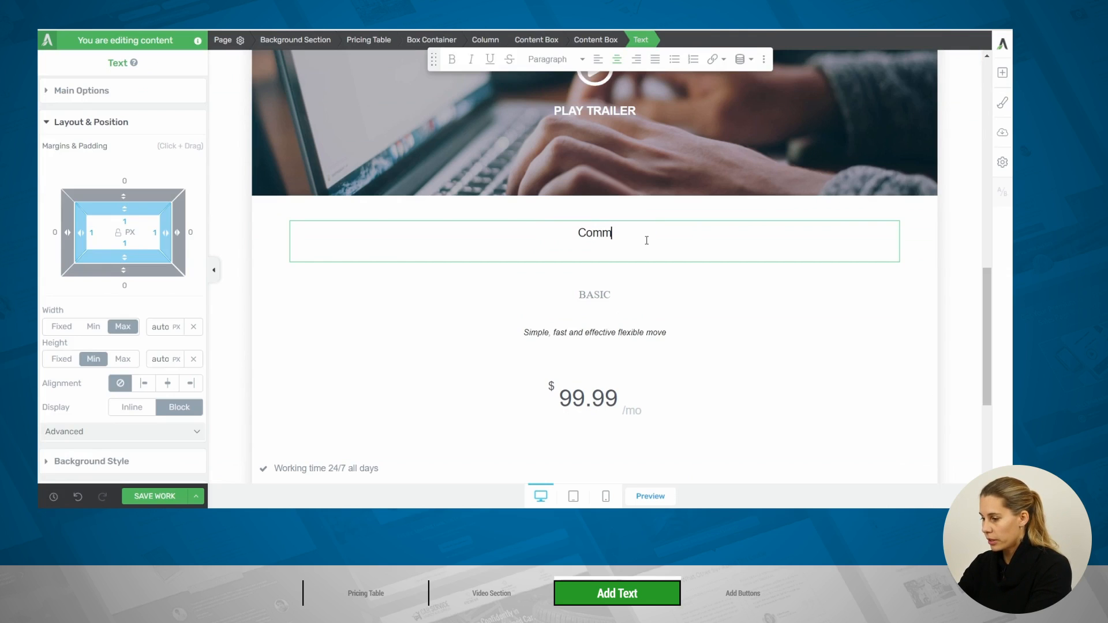
type("unication")
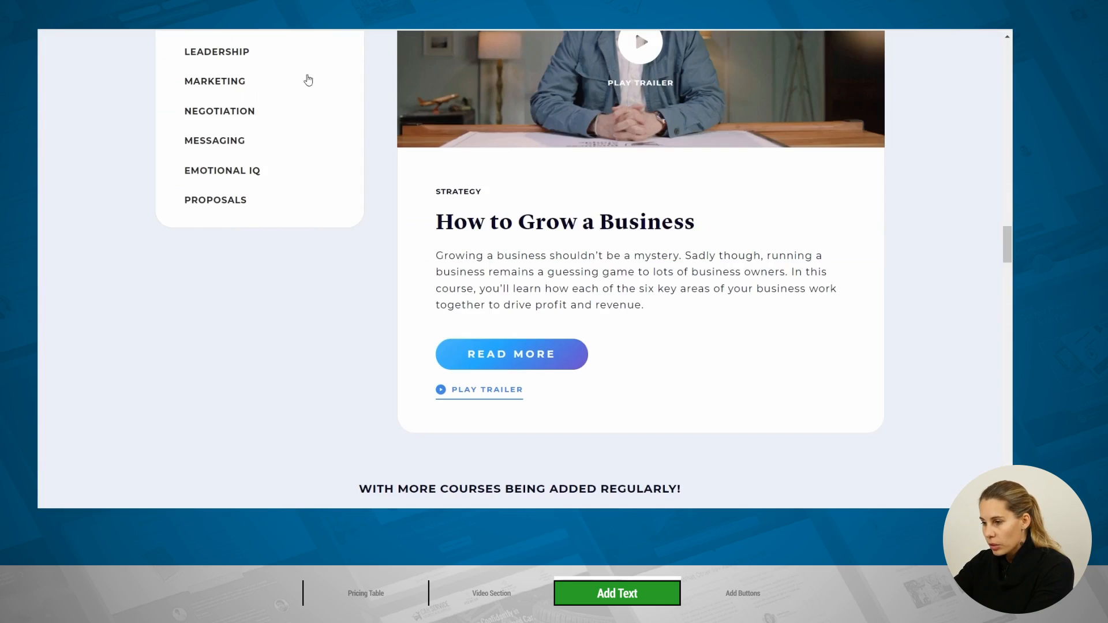
Check the category label on the reference page and replace the Communication text with "Strategy"
scroll(284, 160, "up", 3)
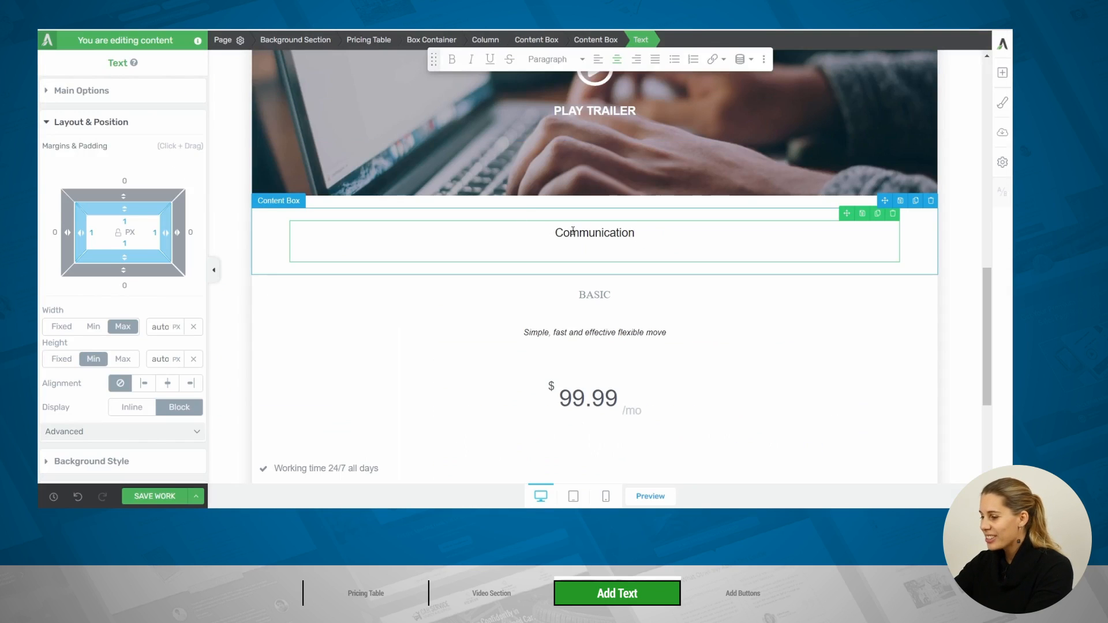
double_click(574, 231)
type("Str")
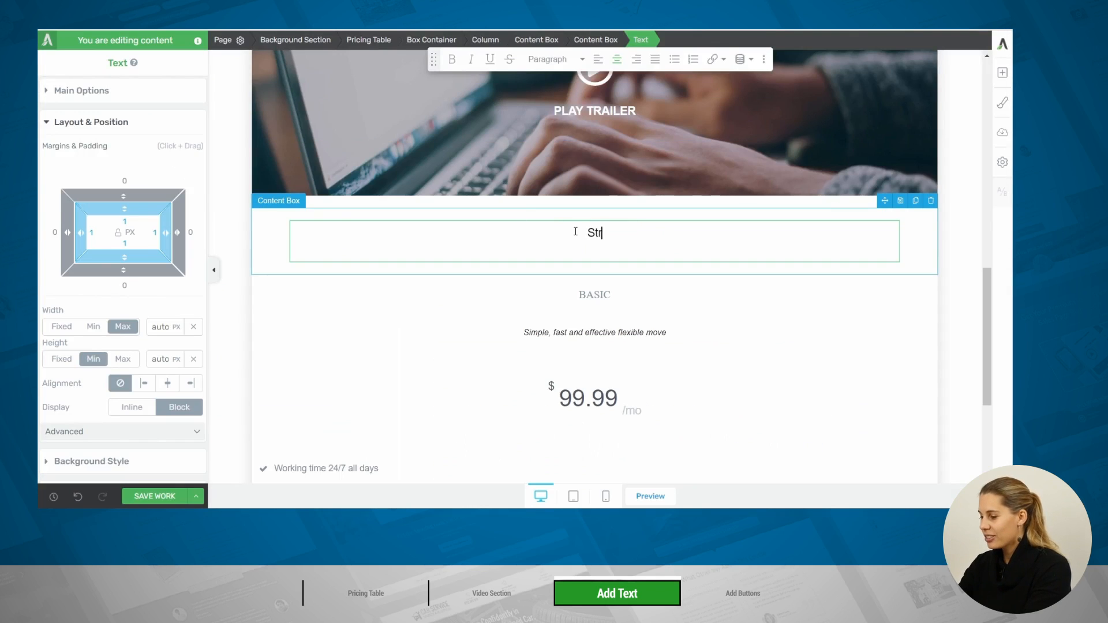
type("ategy")
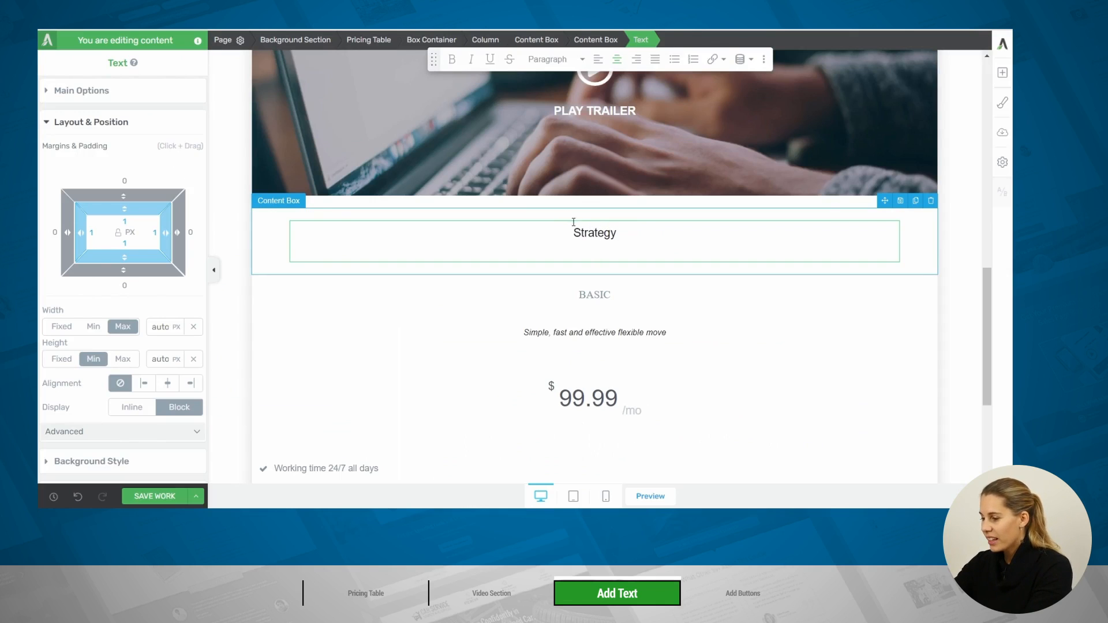
Transform the Strategy label to uppercase and left-align the text of its content box
left_click(81, 92)
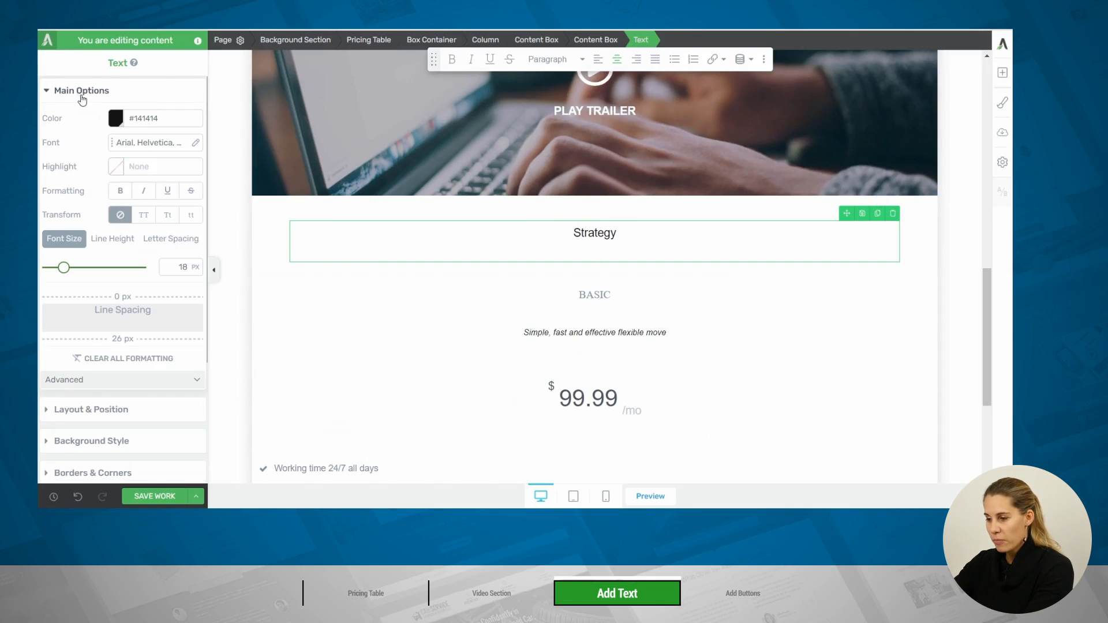
left_click(144, 218)
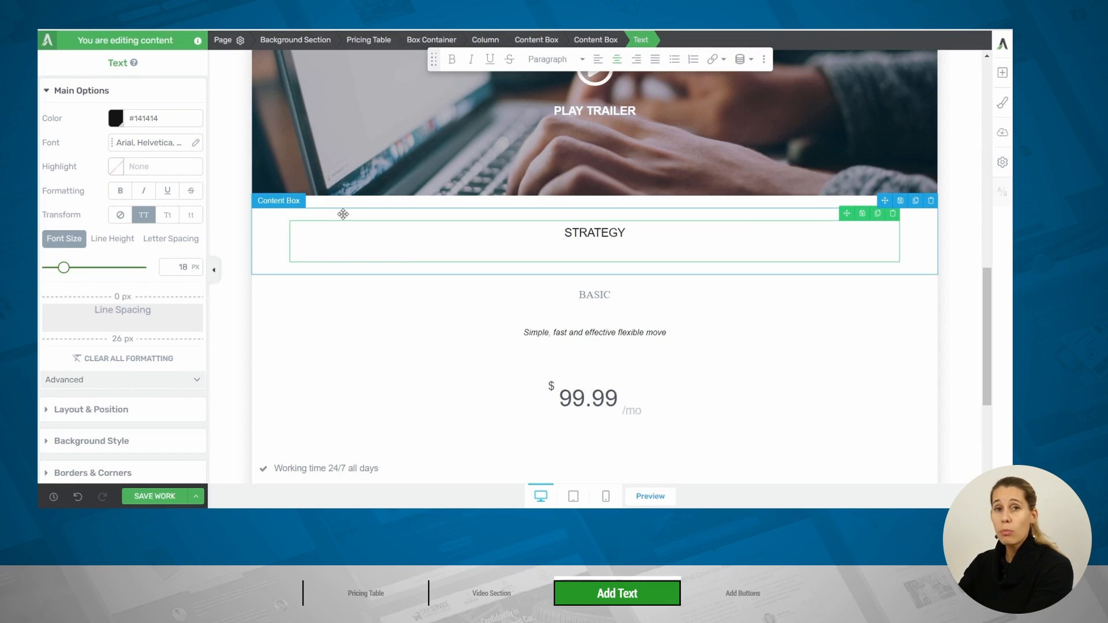
left_click(393, 212)
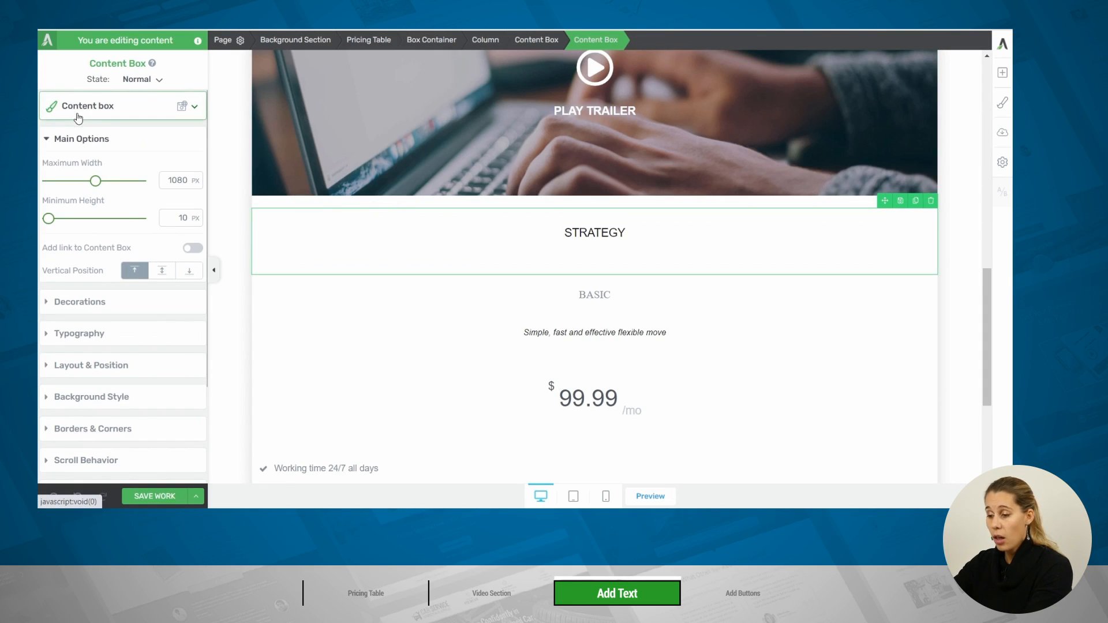
left_click(98, 339)
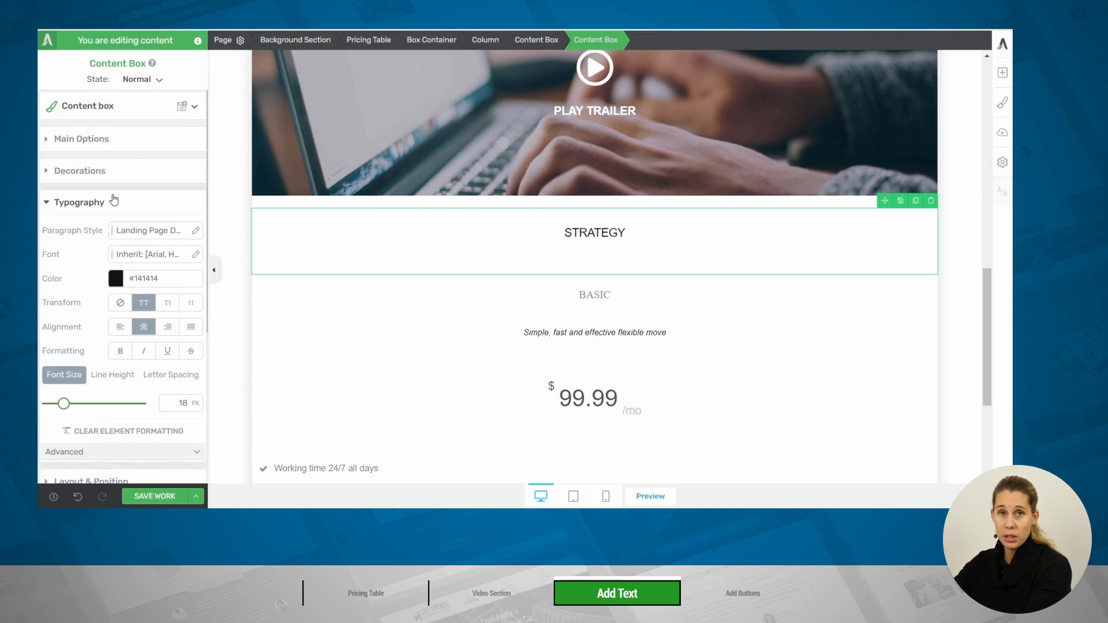
left_click(119, 329)
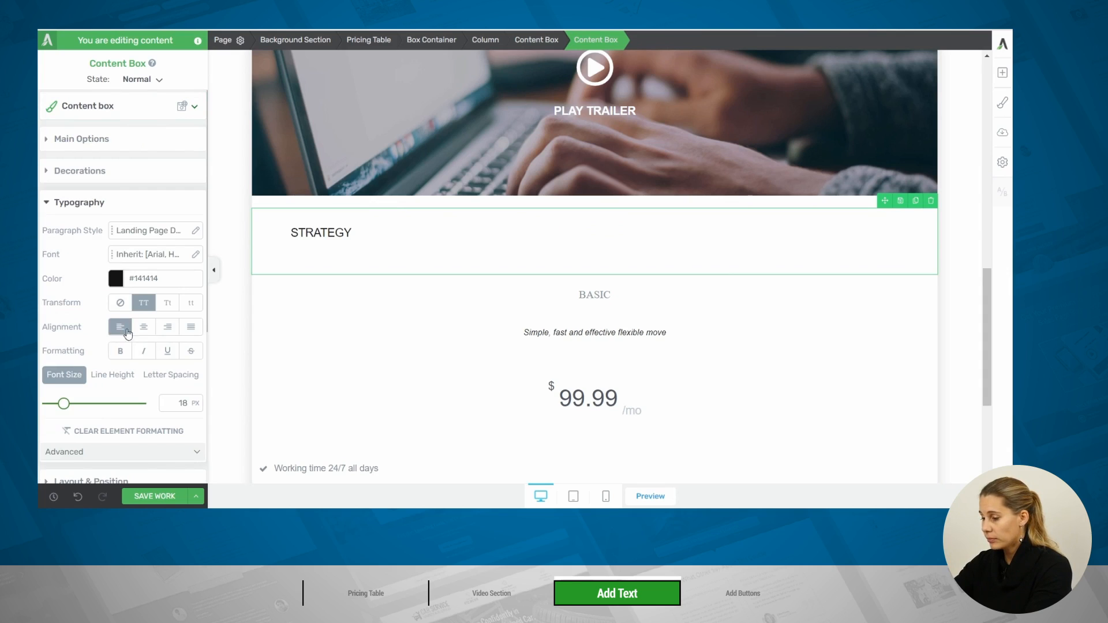
Add a text element below the STRATEGY label, styled as Heading 3 and reading "How to Grow Your Business"
left_click(1002, 73)
type("te")
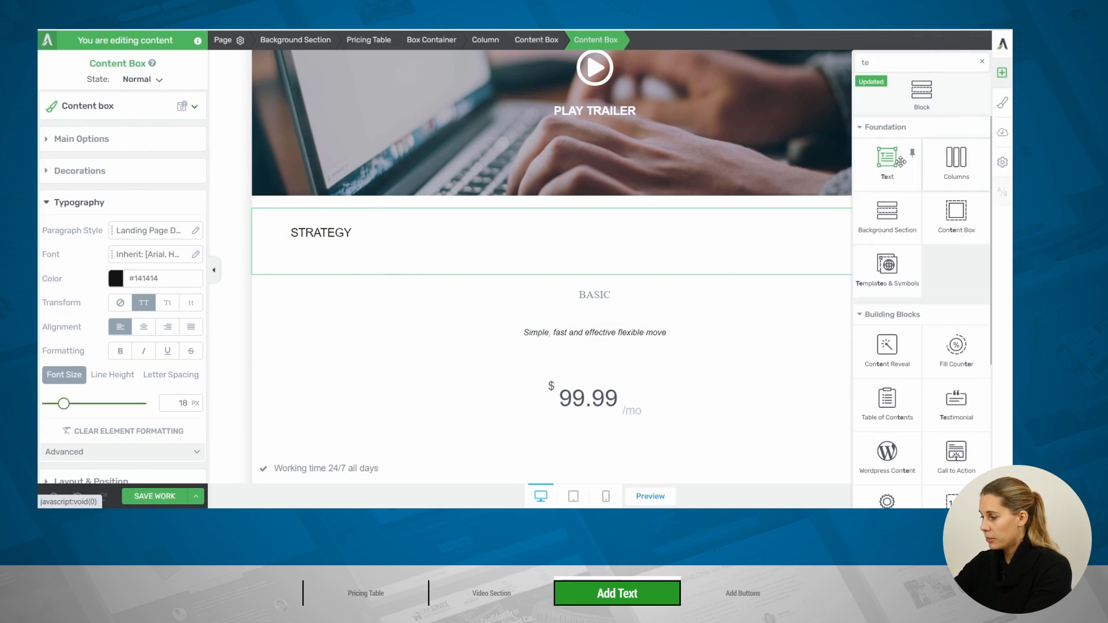
left_click_drag(887, 162, 357, 258)
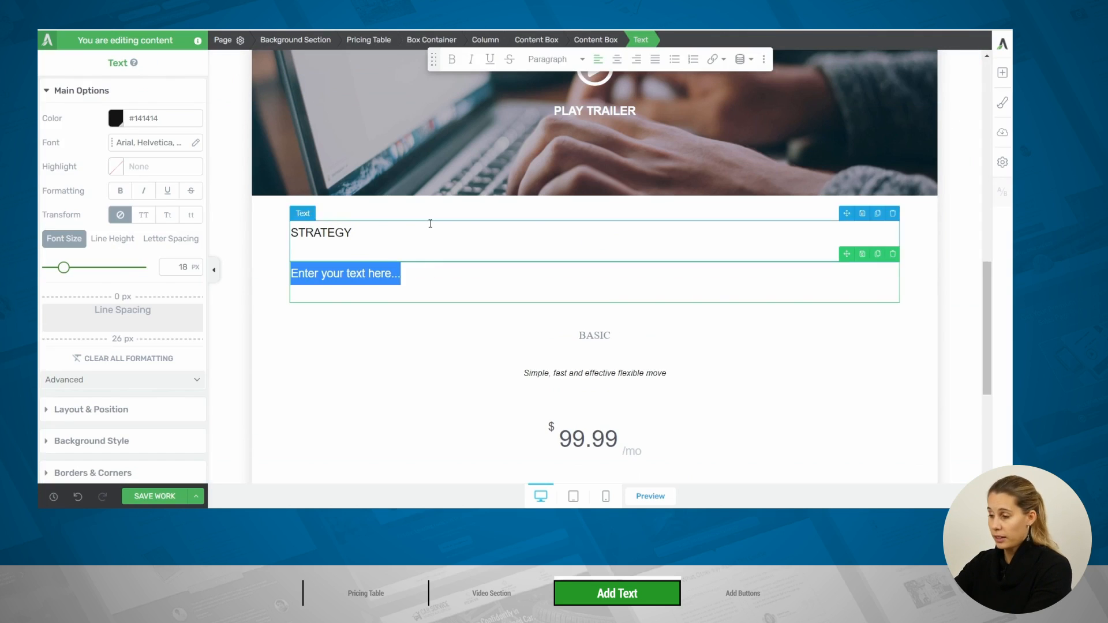
left_click(572, 61)
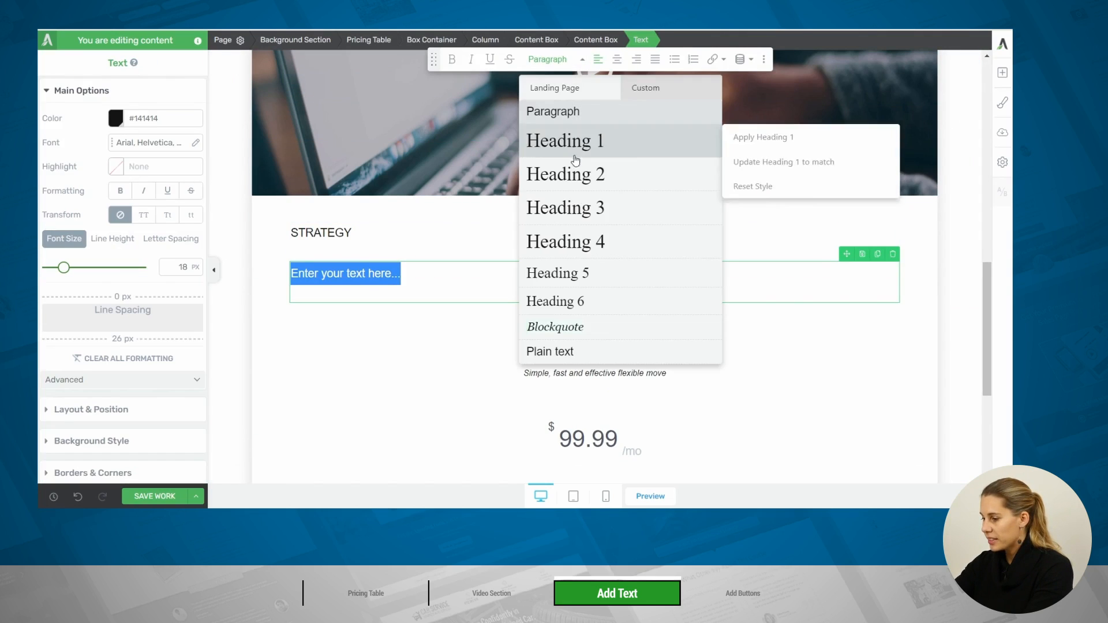
left_click(588, 224)
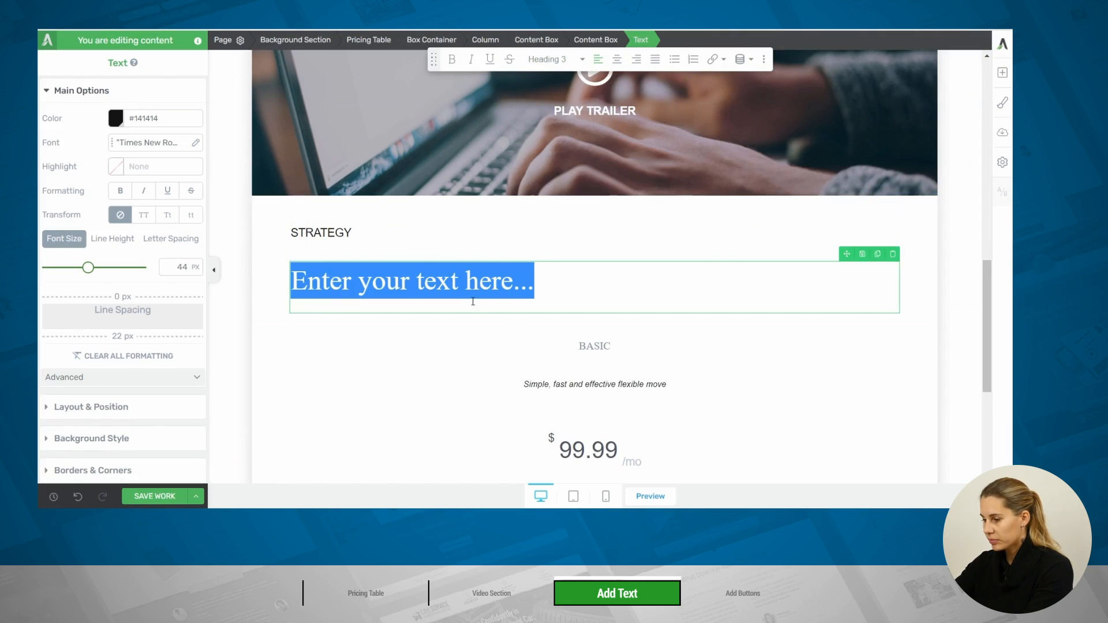
type("How to Grow Your Business")
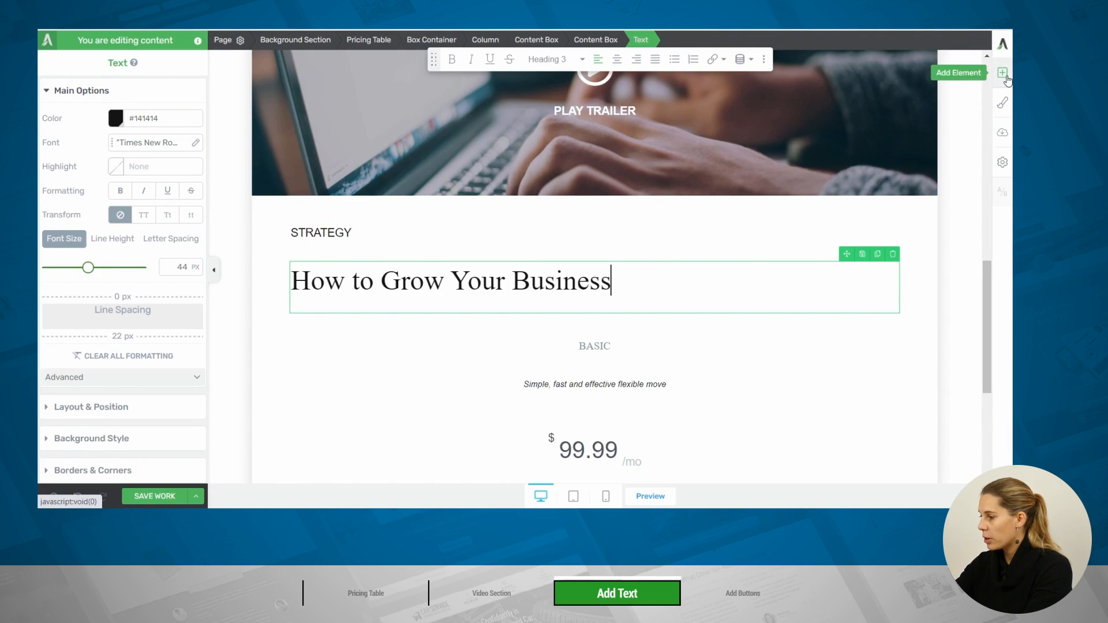
Add a text element below the How to Grow Your Business heading and paste the Lorem ipsum paragraph into it
left_click(1003, 73)
left_click_drag(888, 157, 413, 310)
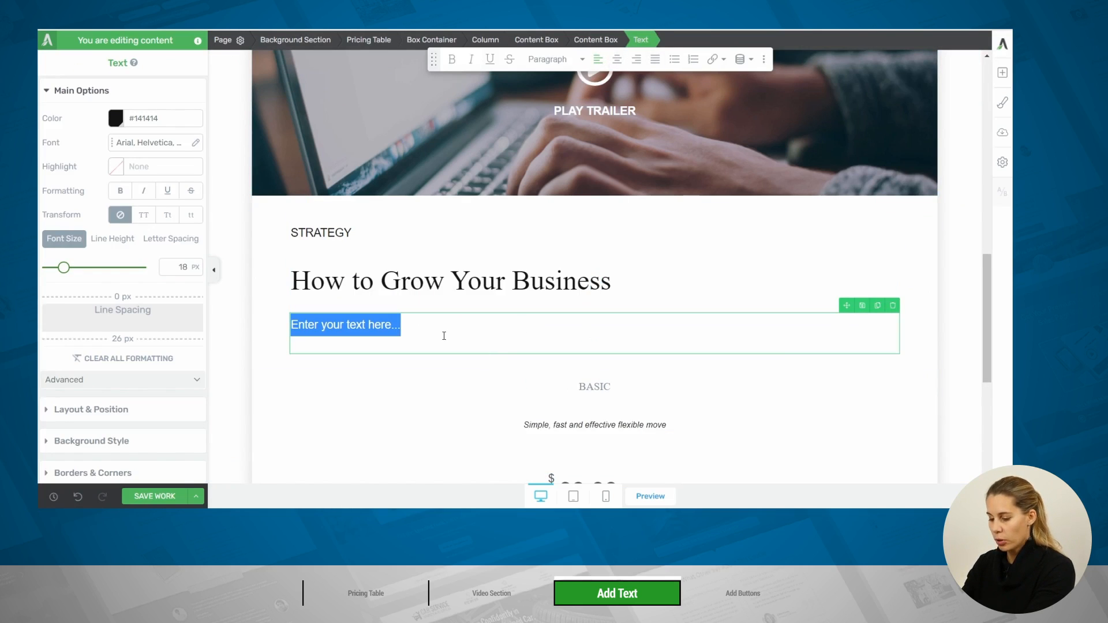
type("Lorem ipsum dolor sit amet, consectetur adipiscing elit. Donec ut pulvinar eros. Sed ullamcorper mattis semper. Suspendisse nibh urna, blandit in gravida vitae, mattis a leo. Cras vel condimentum neque, quis convallis nibh. Integer a finibus metus.")
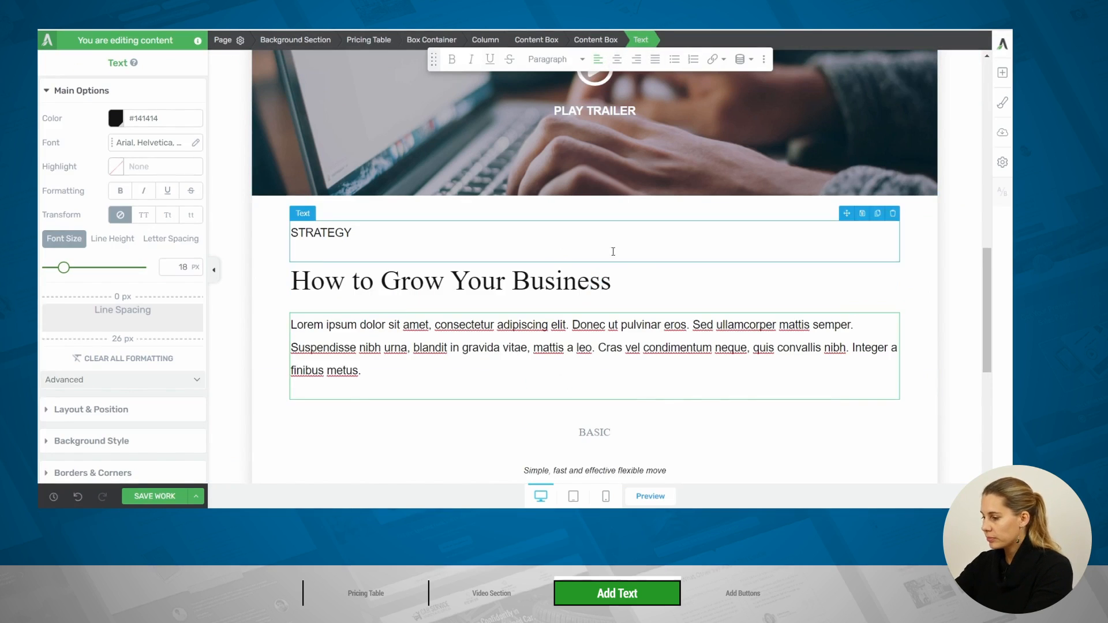
Add a button element below the Lorem ipsum paragraph inside the content box
scroll(598, 278, "down", 1)
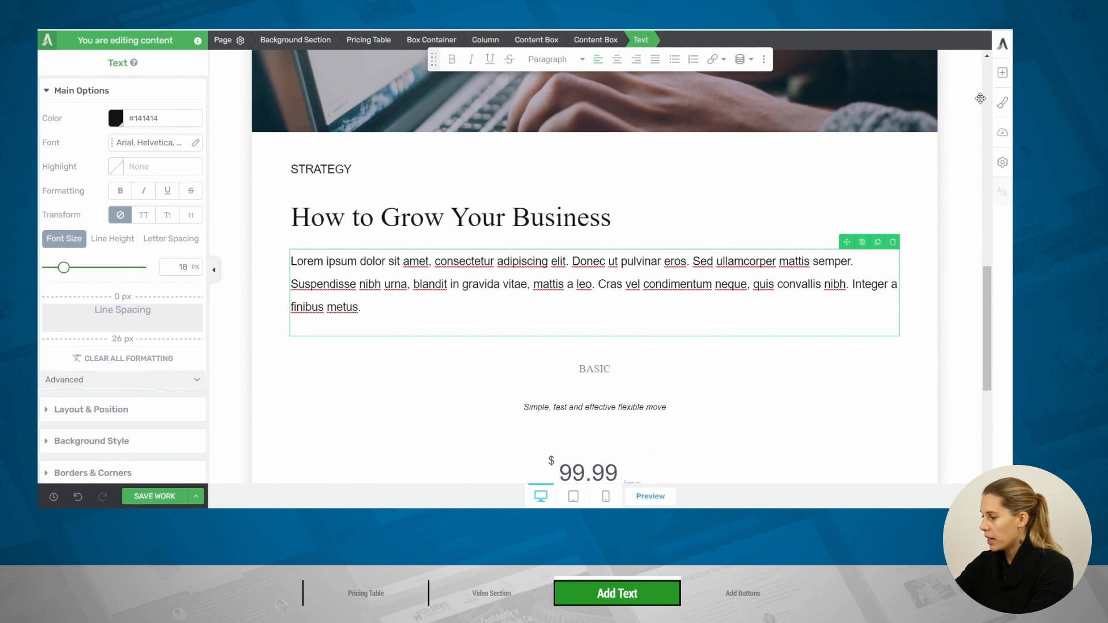
left_click(995, 80)
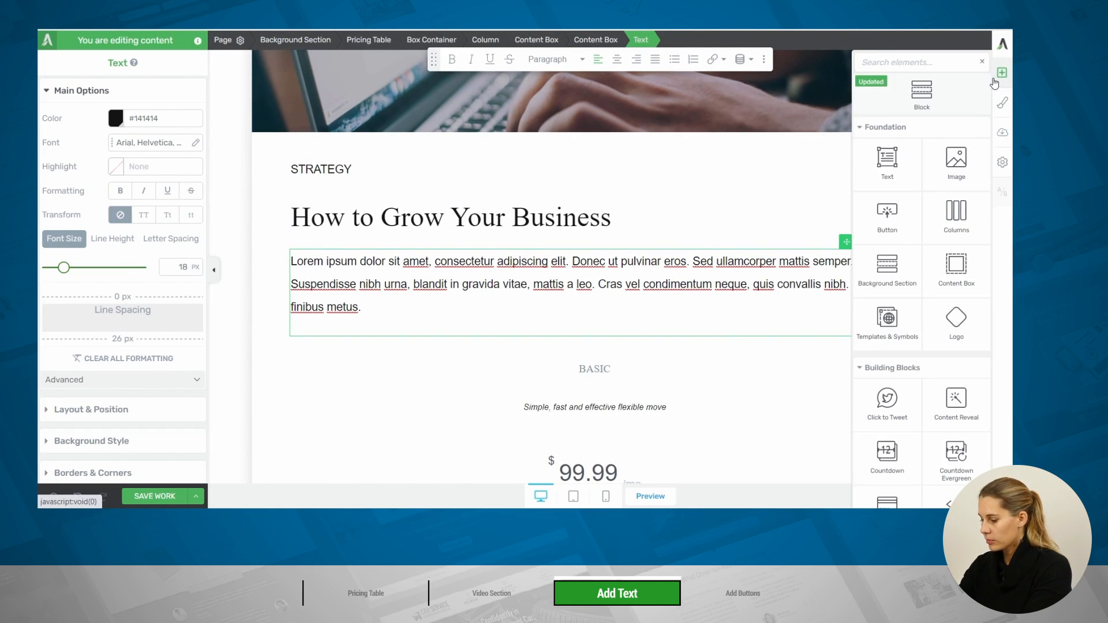
type("but")
left_click_drag(887, 124, 425, 331)
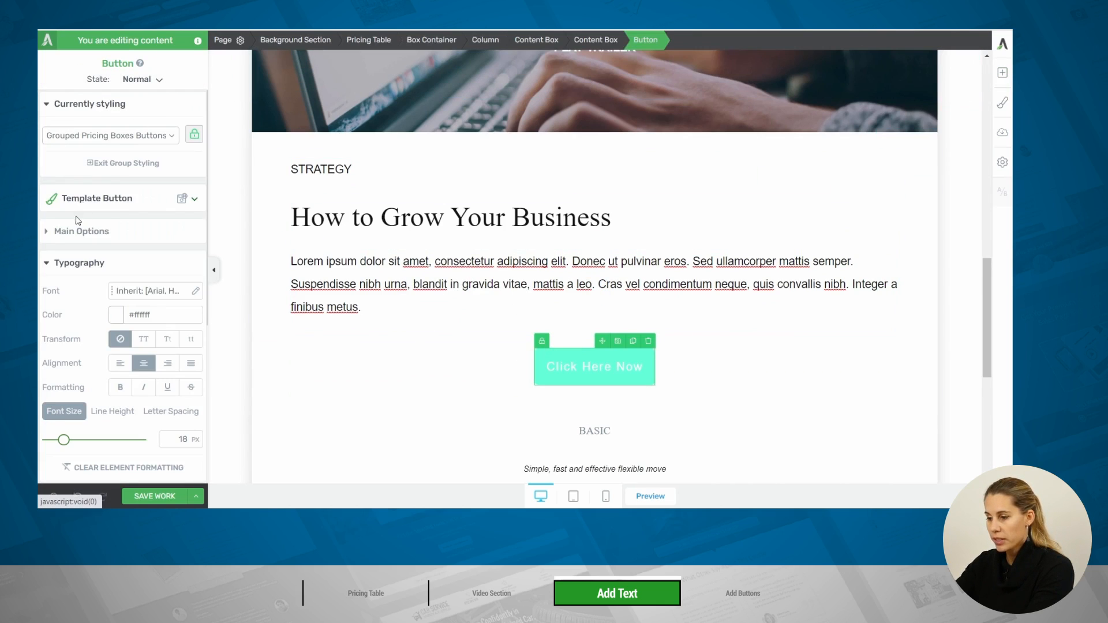
Apply the saved global style "Business made simple" to the button and align it left
left_click(120, 198)
left_click(141, 128)
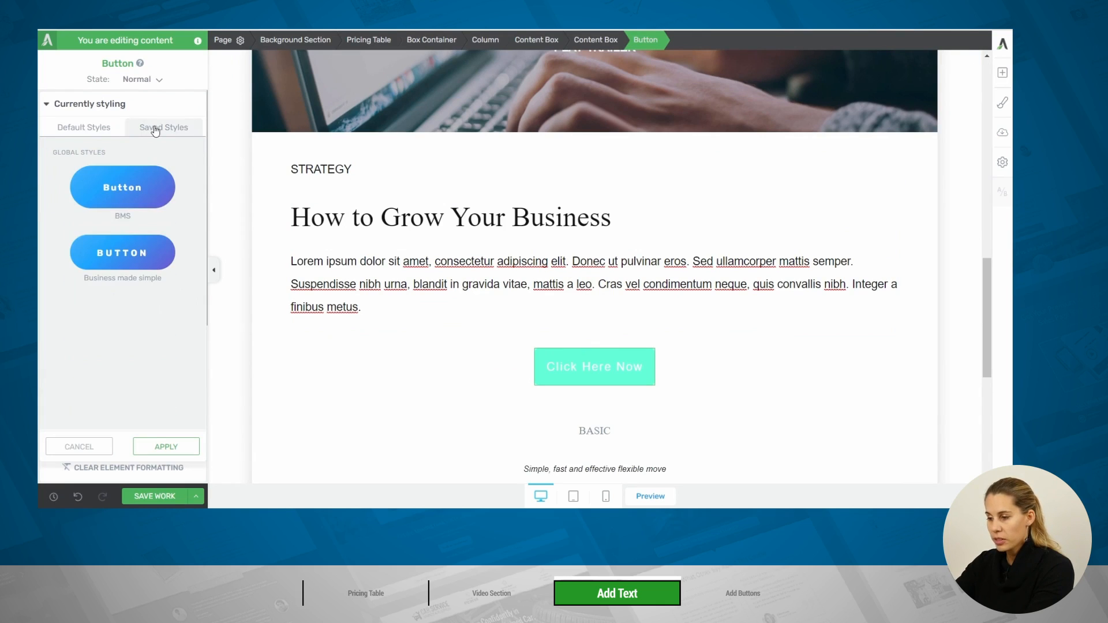
left_click(118, 253)
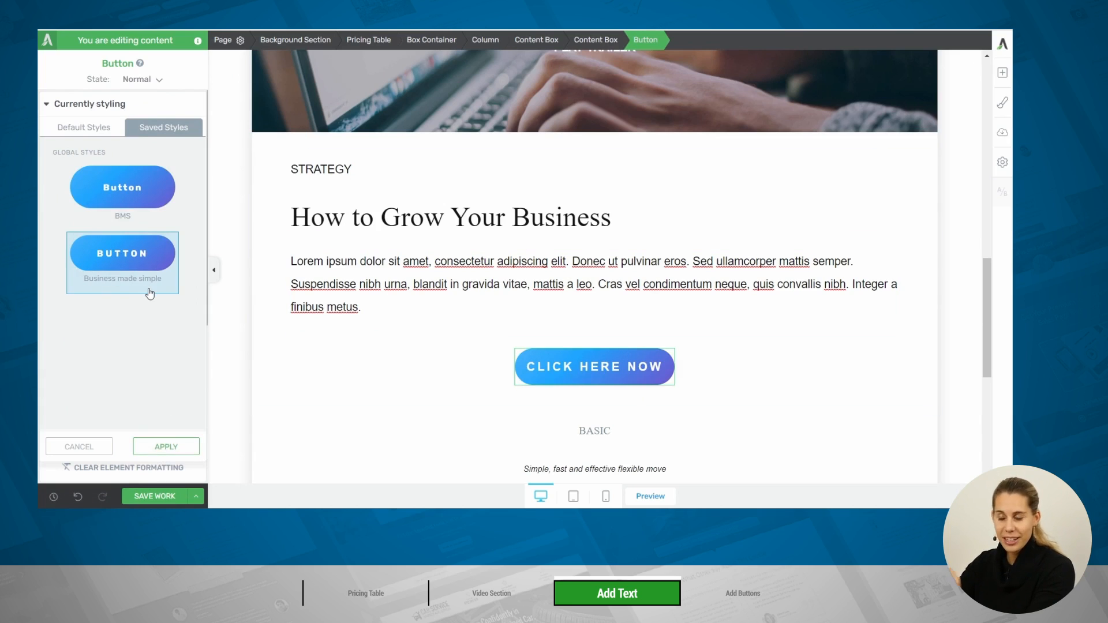
left_click(170, 448)
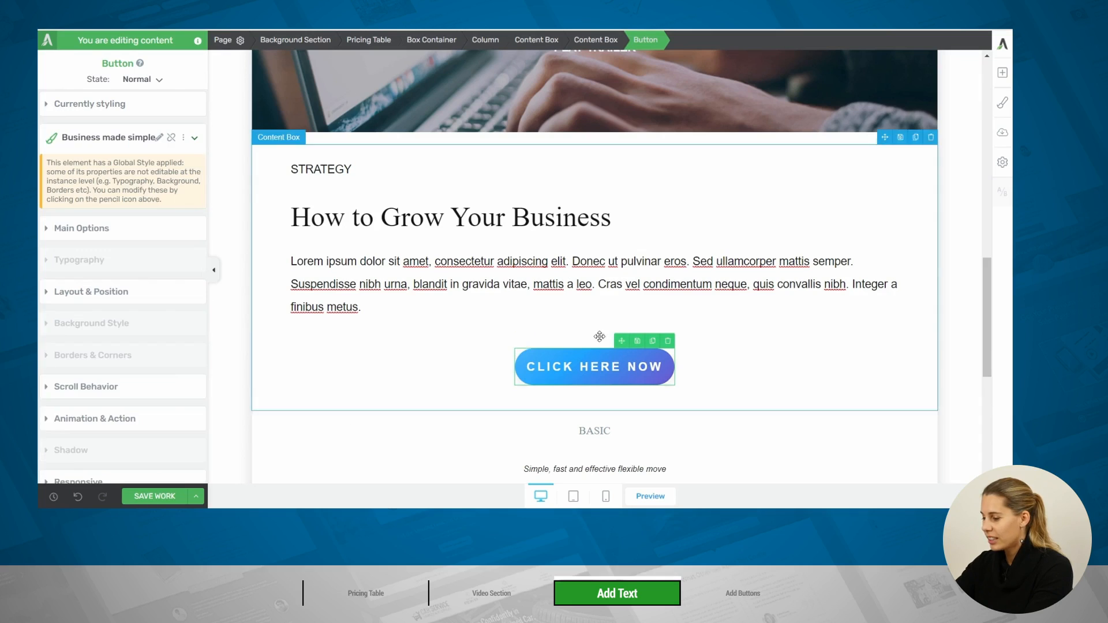
left_click(87, 226)
left_click(62, 368)
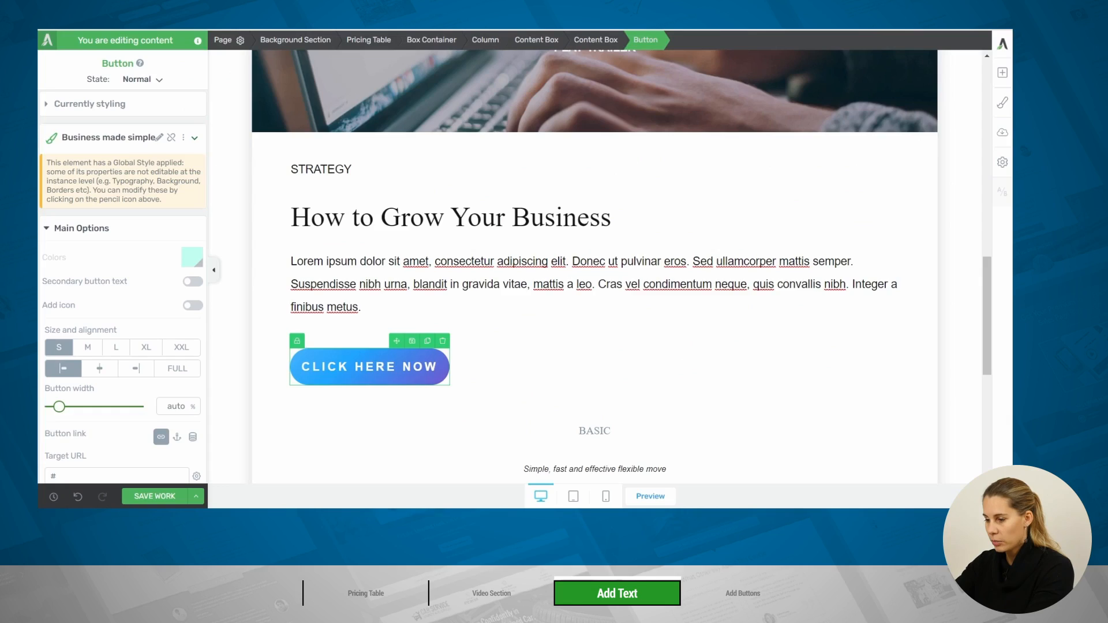
Replace the button's label with "READ MORE"
left_click(304, 367)
left_click(300, 367)
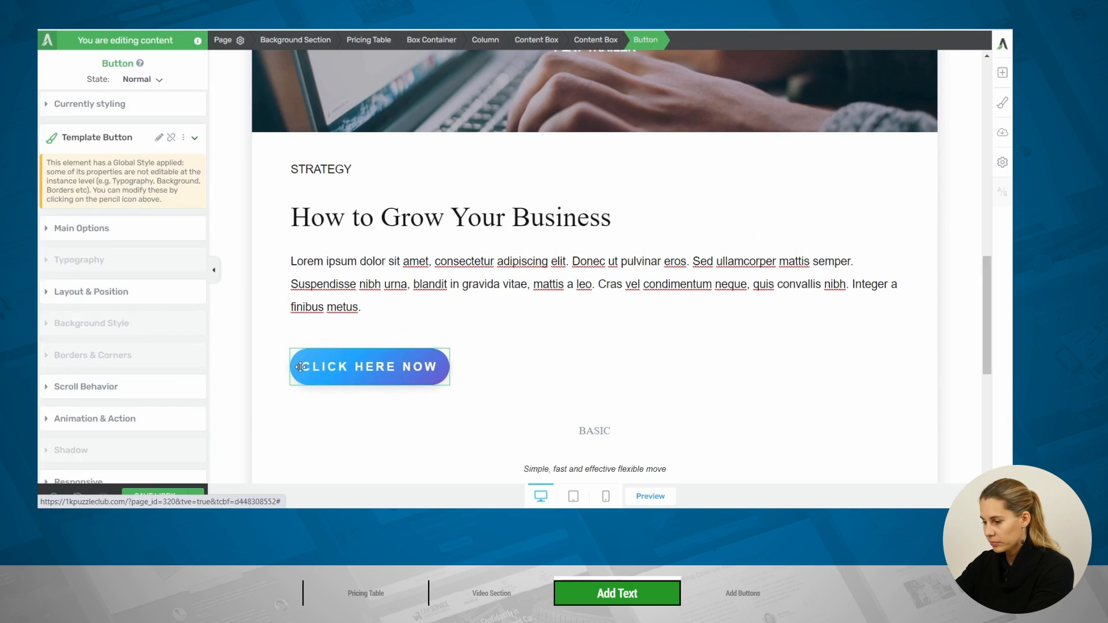
left_click(305, 366)
left_click_drag(304, 366, 457, 366)
type("READ MORE")
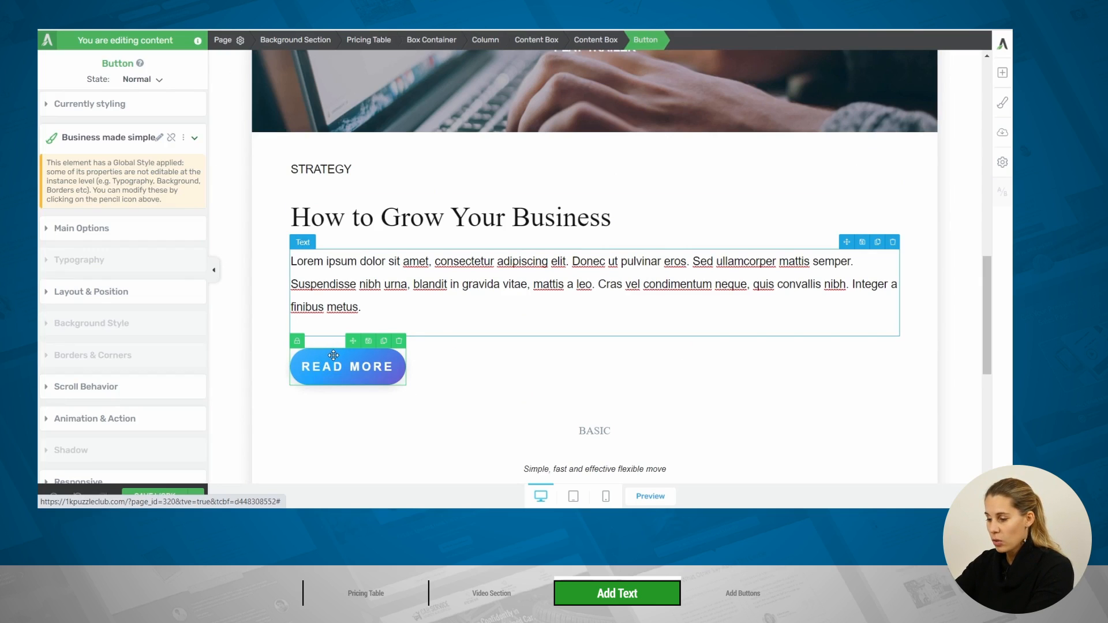
left_click(73, 232)
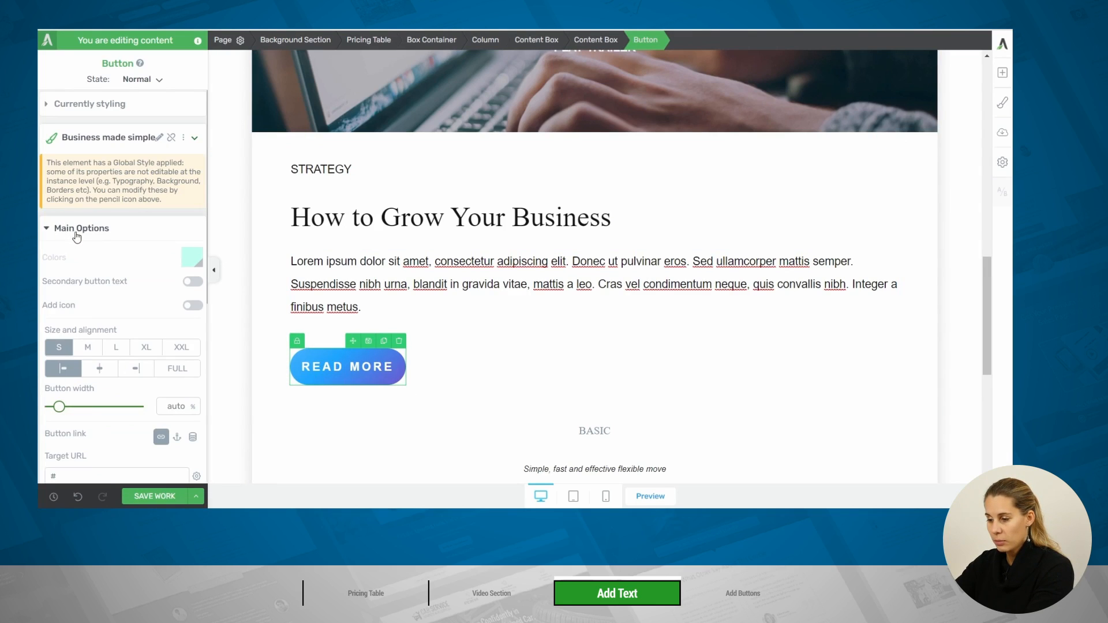
scroll(69, 404, "down", 2)
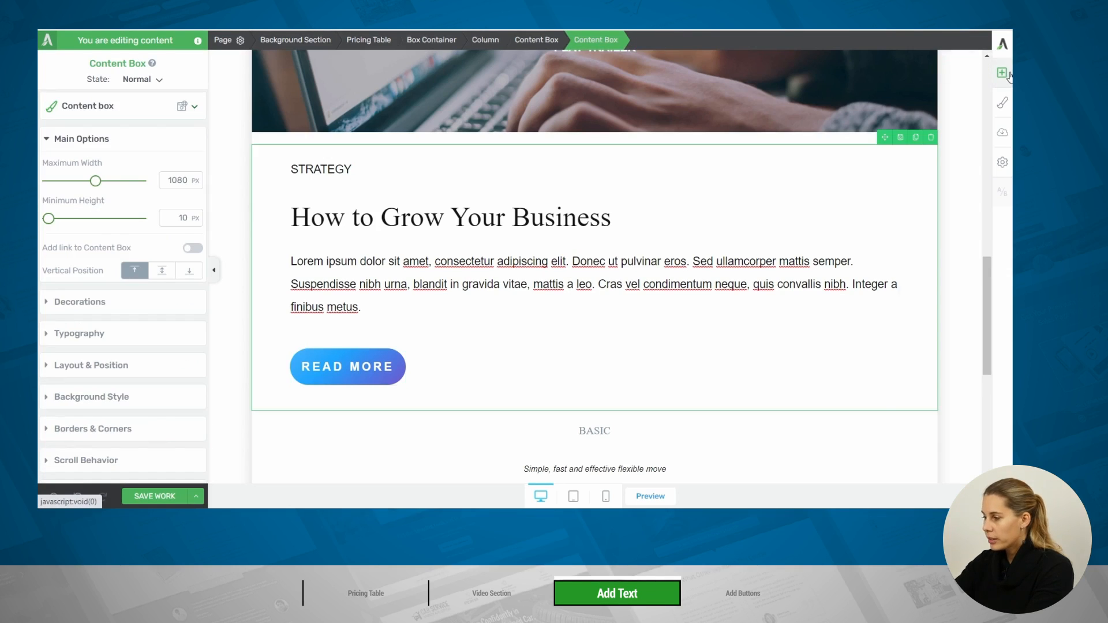
Add a second button element directly below the READ MORE button in the content box
left_click(1008, 76)
type("bu")
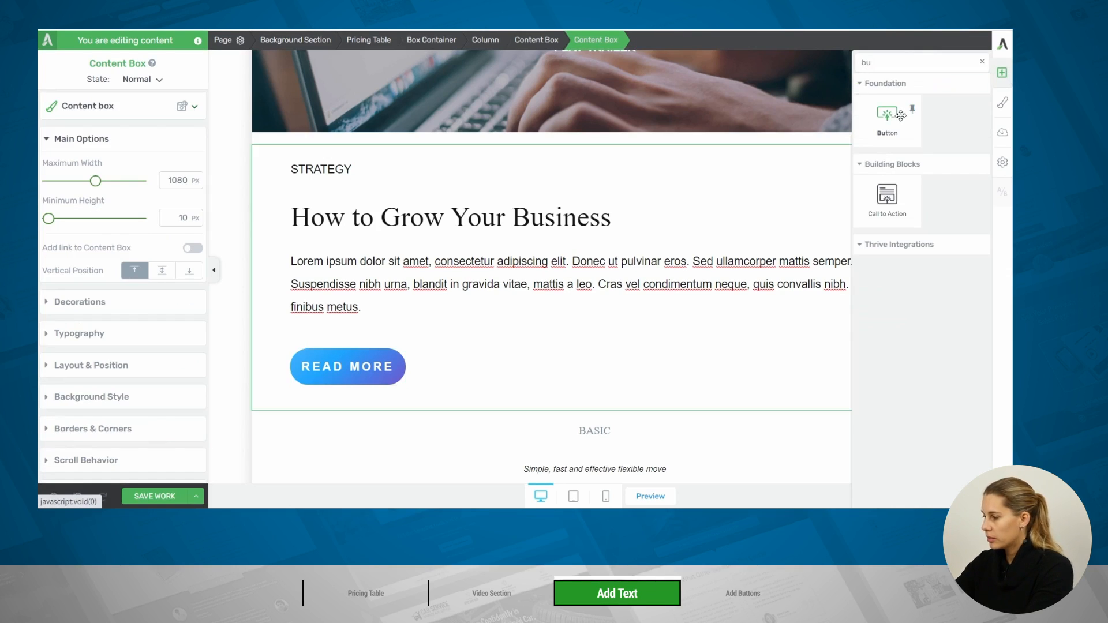
left_click_drag(886, 124, 378, 382)
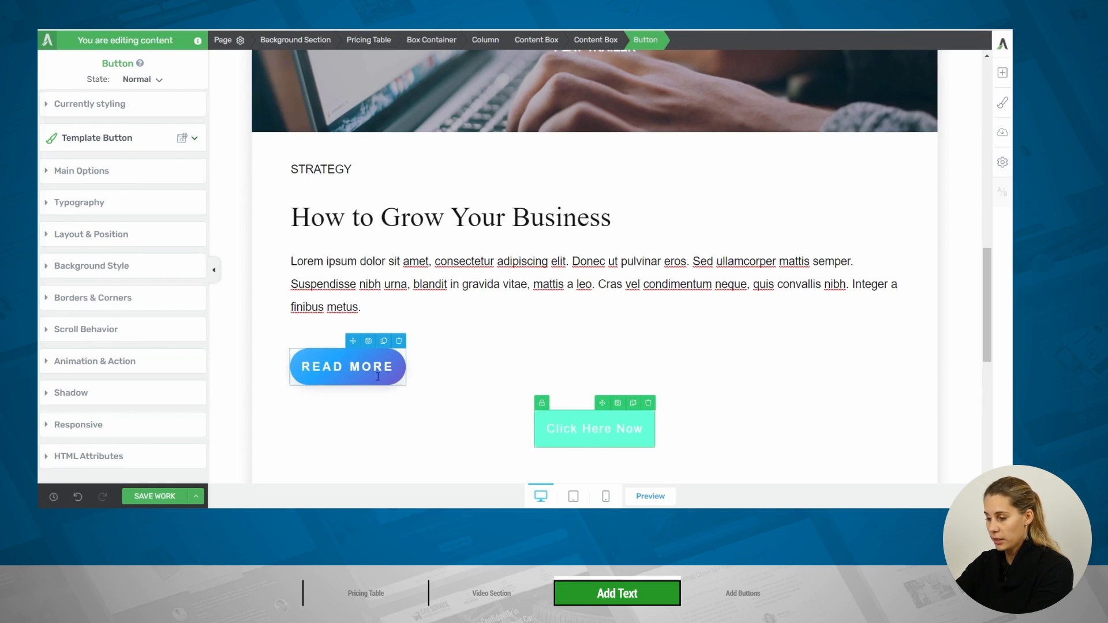
Unlock the new button from group styling and apply the underlined default style with the arrow icon, Icon 11
left_click(542, 403)
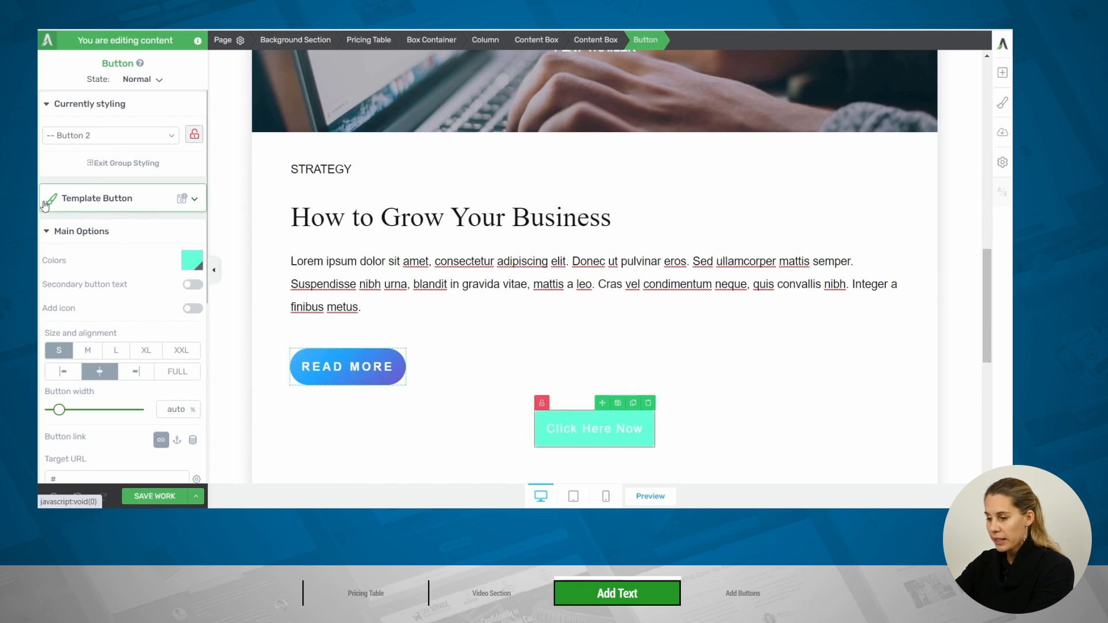
left_click(145, 202)
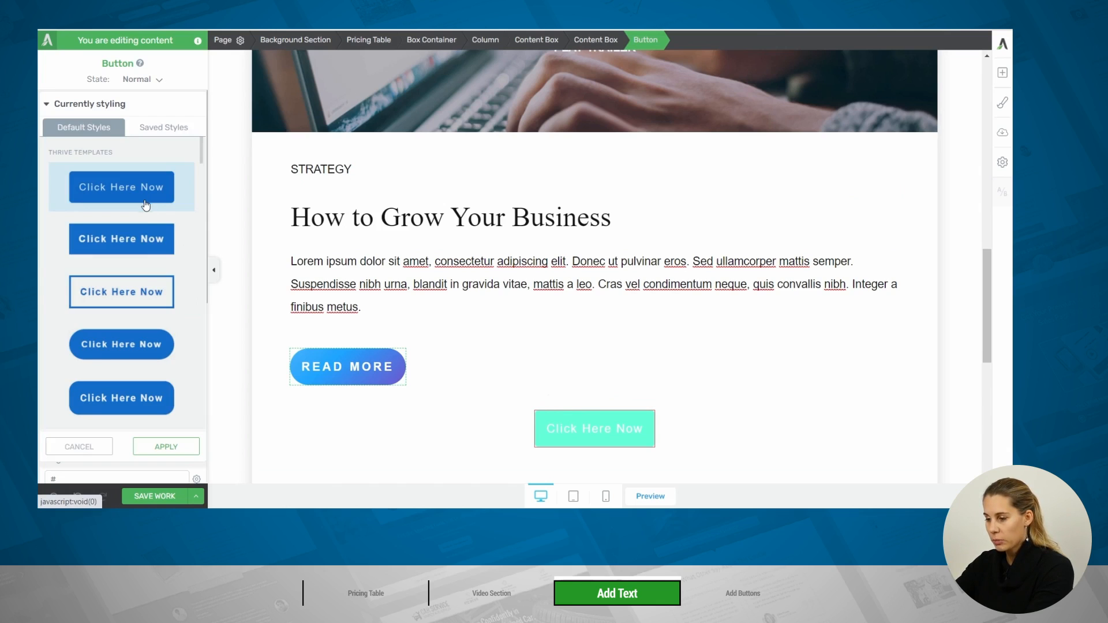
scroll(140, 296, "down", 1)
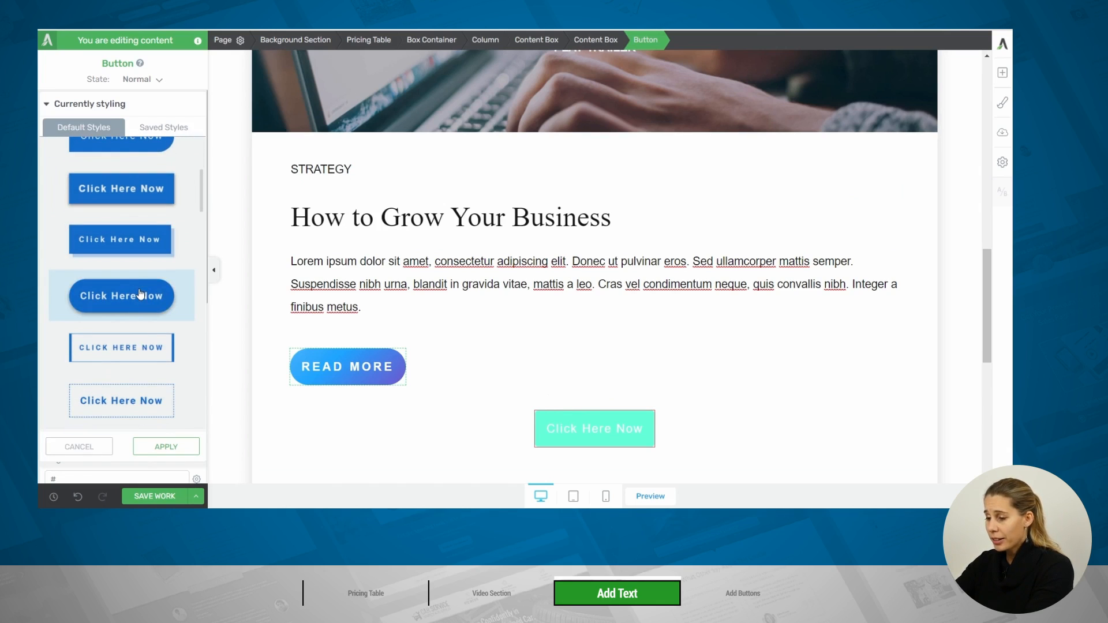
scroll(138, 288, "down", 5)
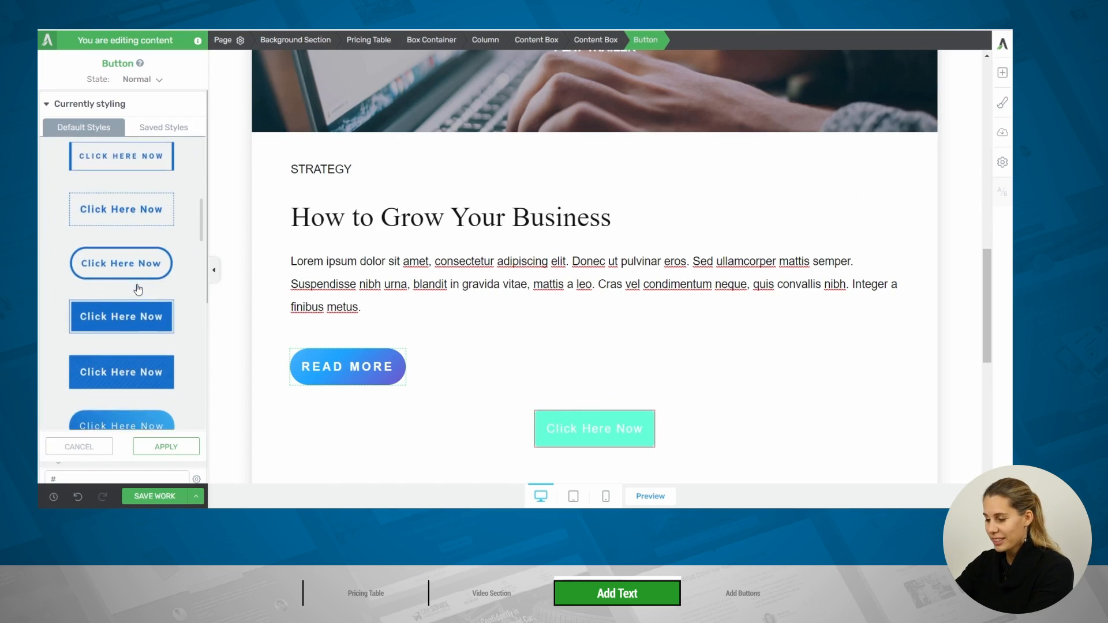
scroll(139, 287, "down", 8)
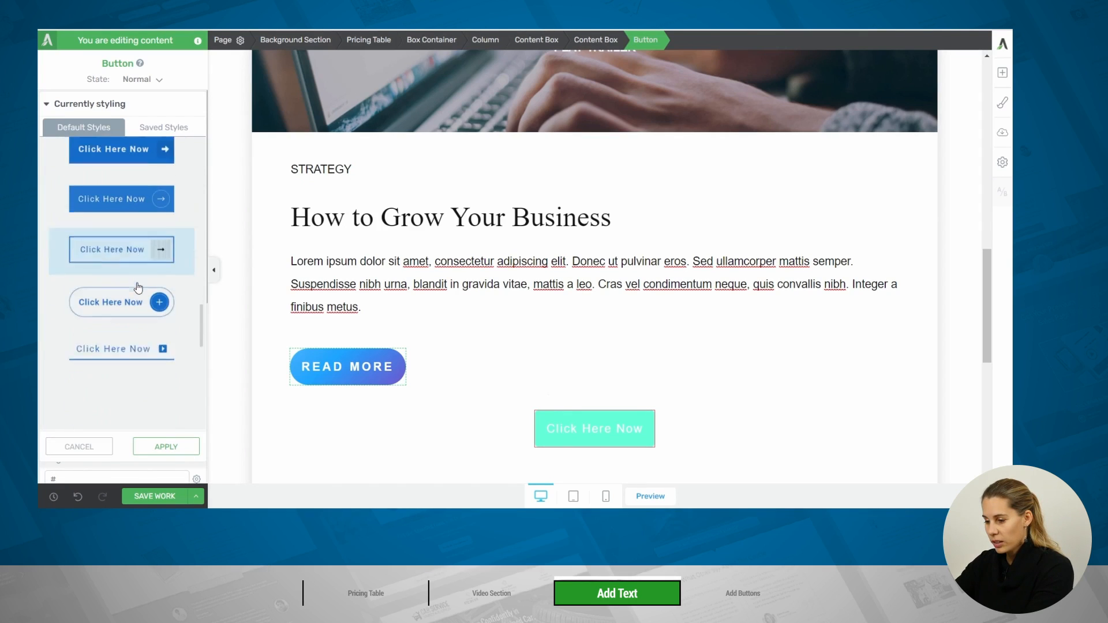
left_click(120, 218)
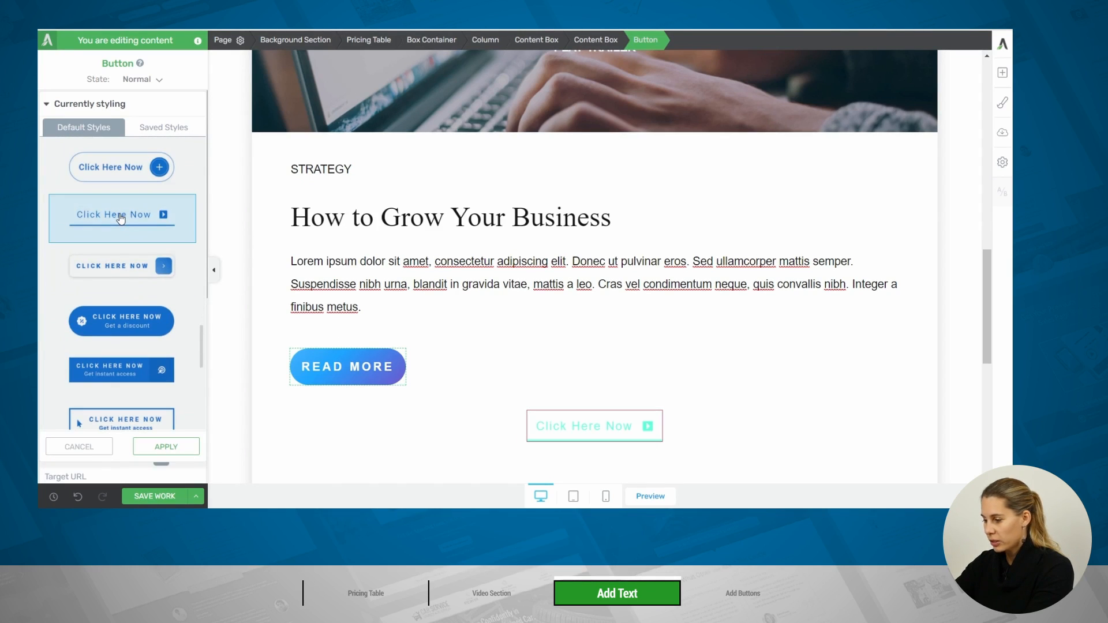
scroll(155, 381, "down", 1)
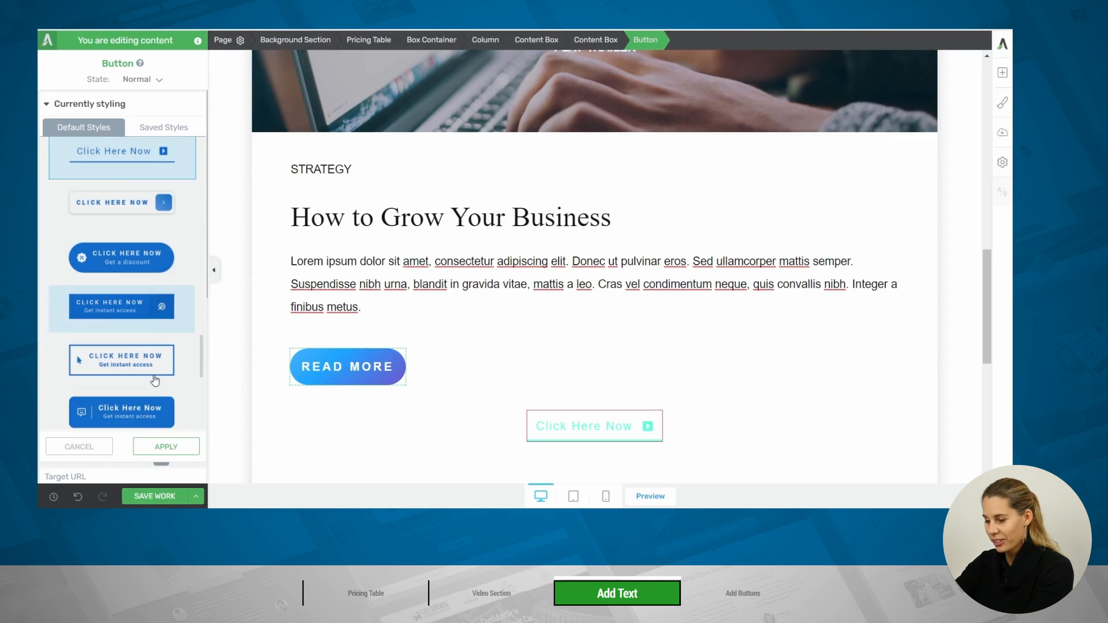
left_click(166, 447)
Replace the new button's "Click Here Now" label with "Play Trailer"
left_click(551, 427)
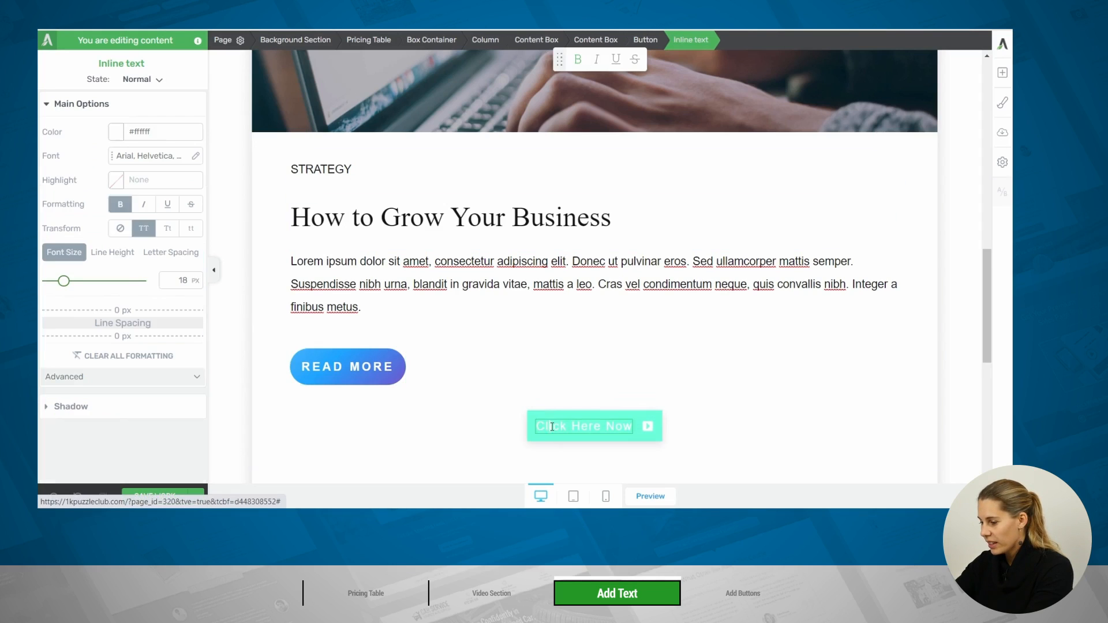
left_click_drag(537, 426, 635, 425)
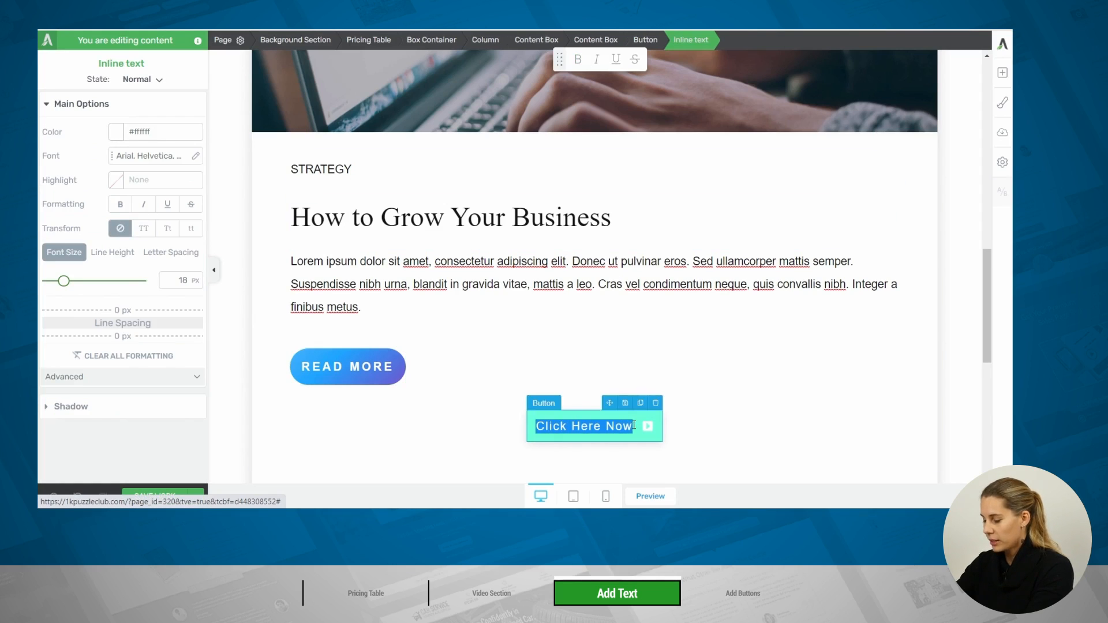
type("Play")
Recolor the Play Trailer button with the saved blue from My Colors and align it left
left_click(635, 425)
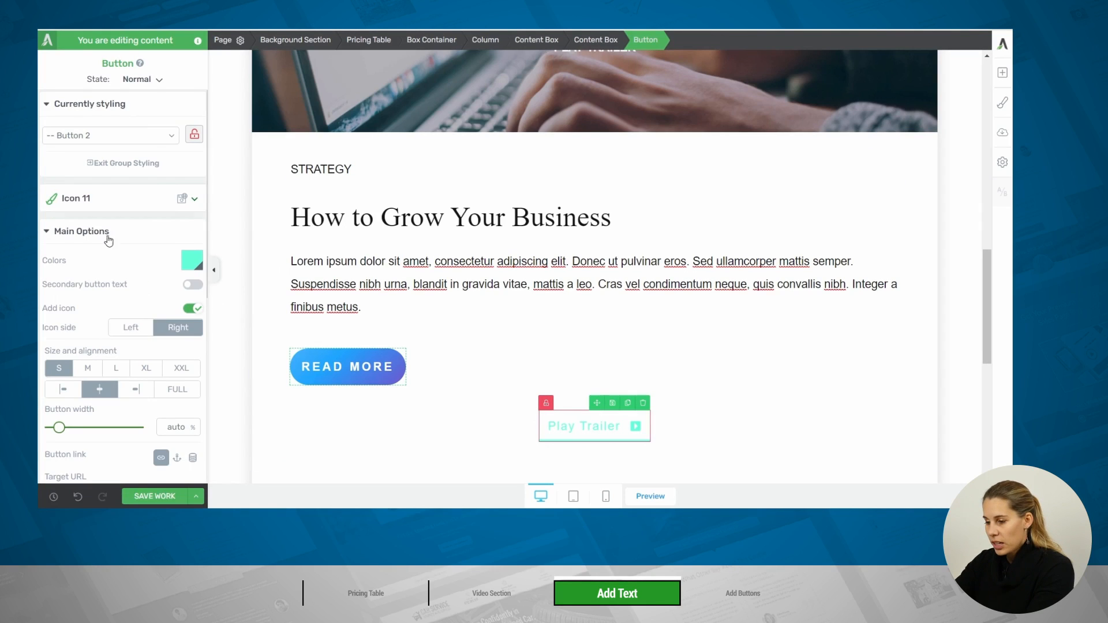
left_click(192, 261)
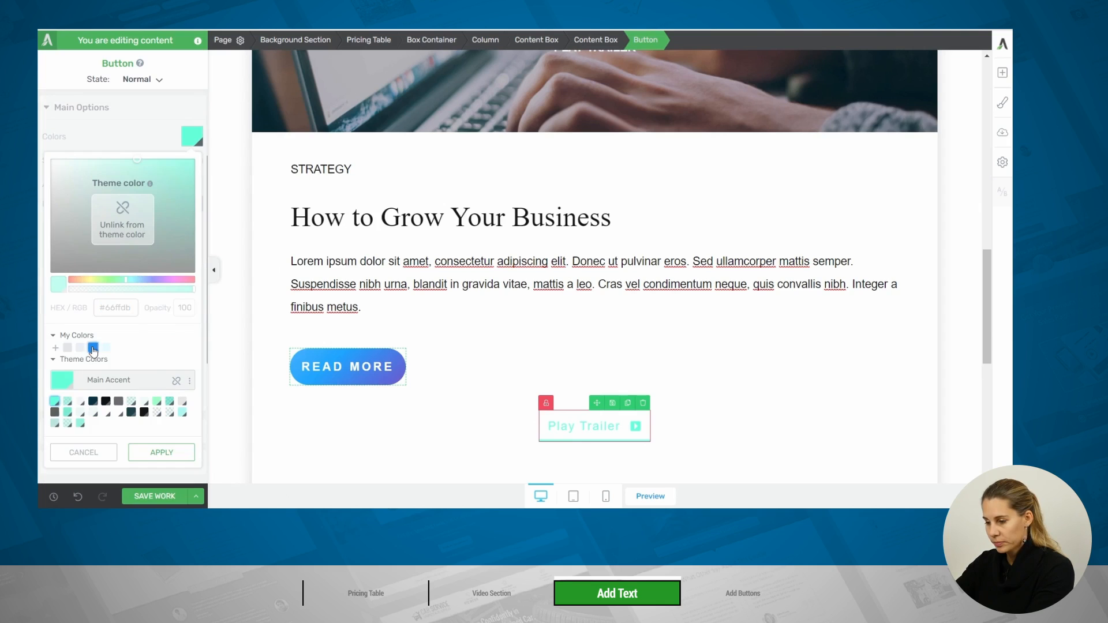
left_click(93, 348)
left_click(160, 452)
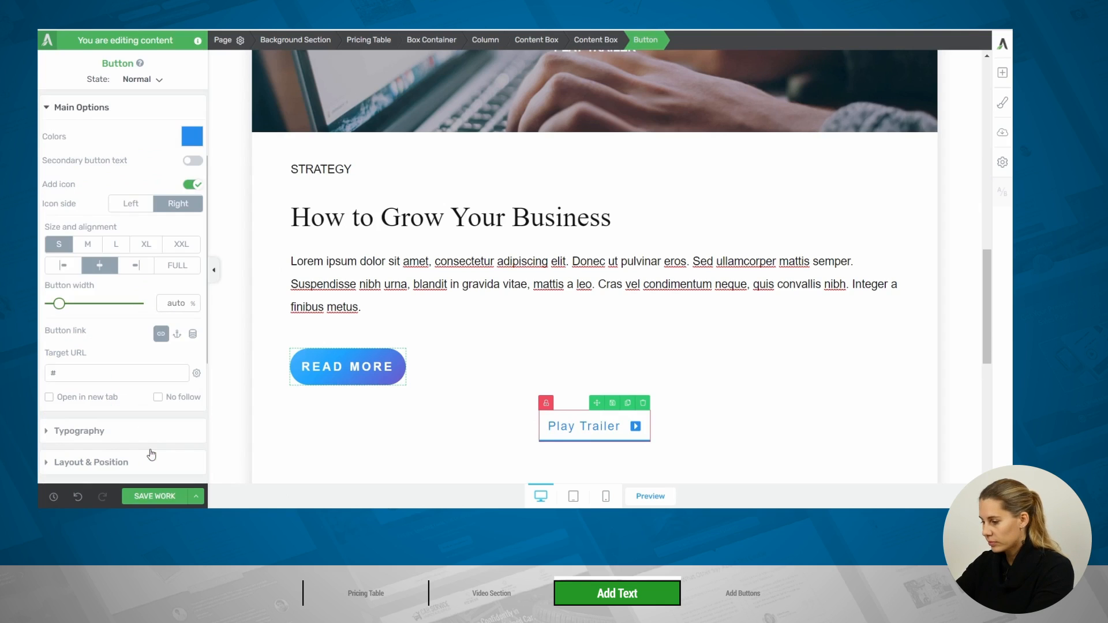
left_click(65, 267)
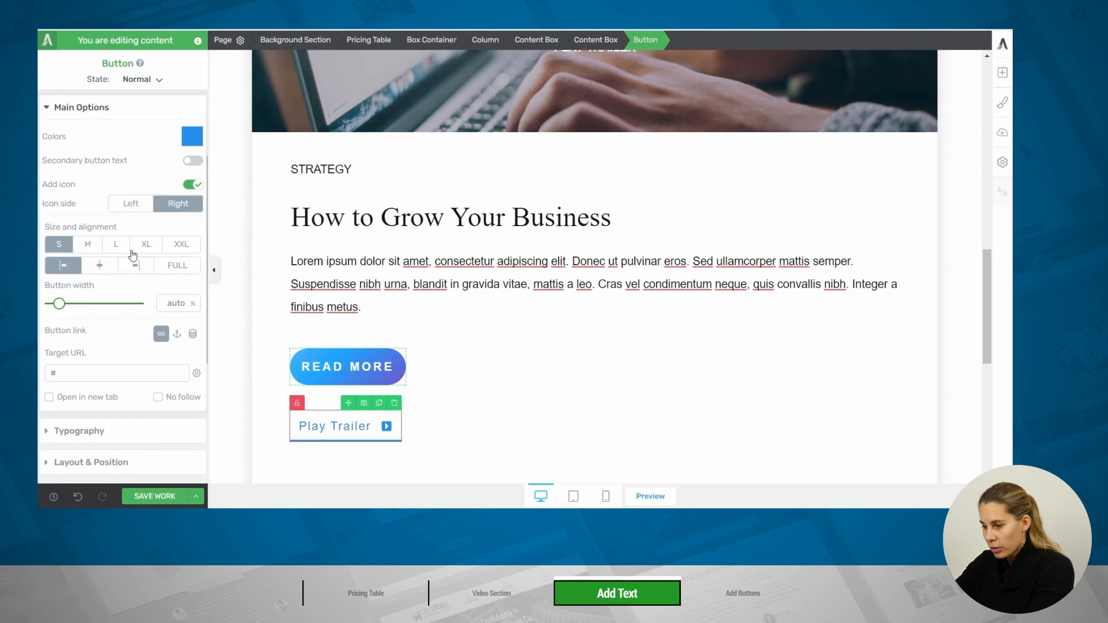
Set the Play Trailer button's font size to 13 px
scroll(111, 296, "down", 2)
left_click(111, 296)
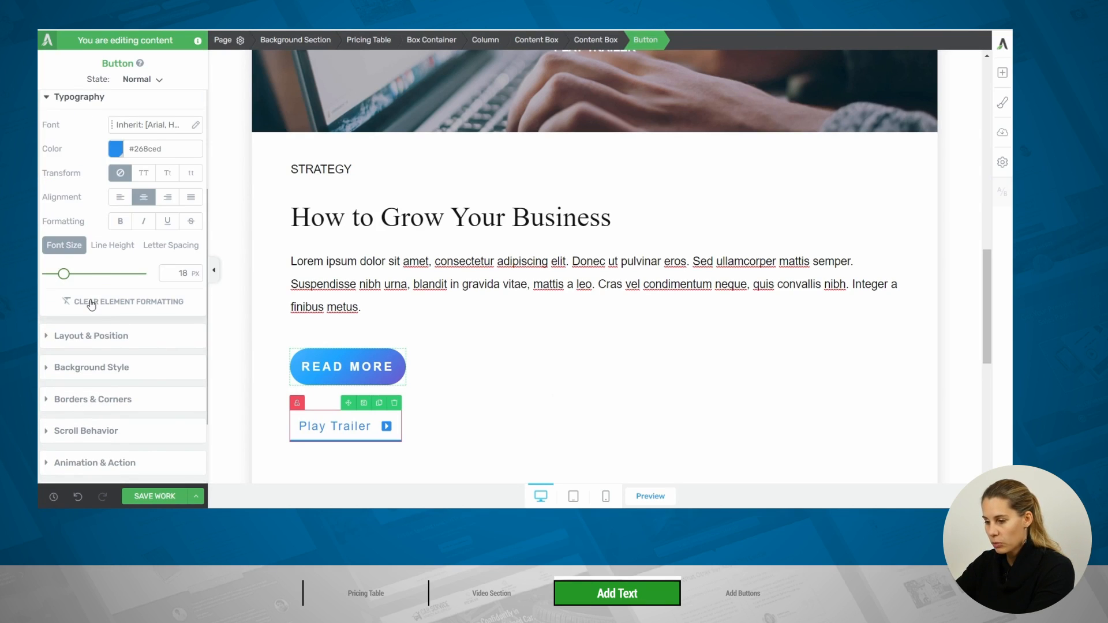
left_click_drag(64, 278, 61, 282)
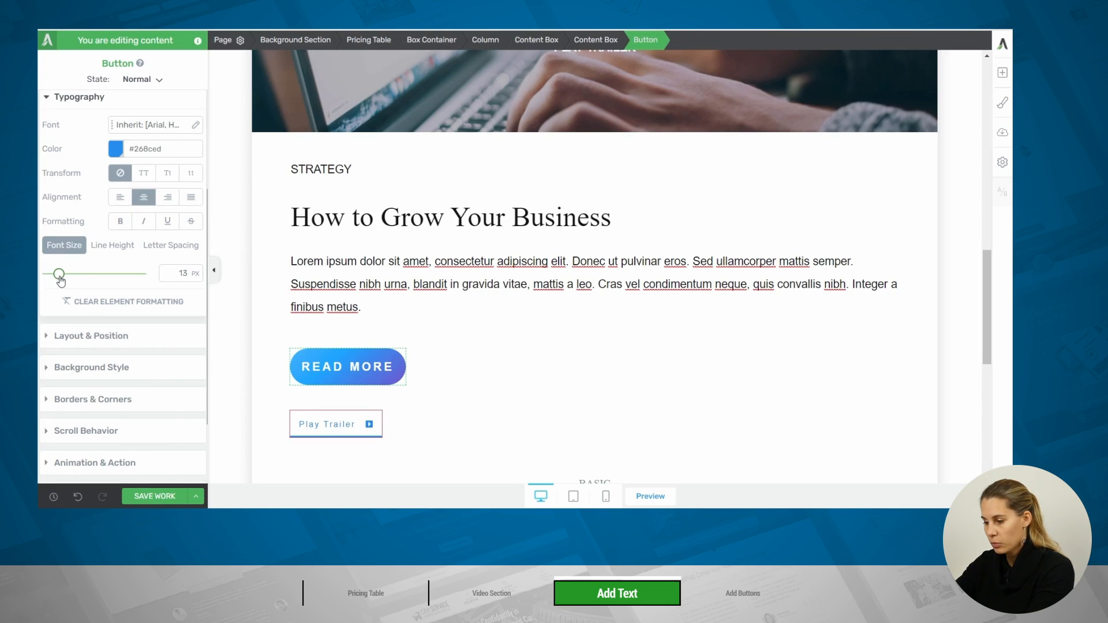
Delete the "#" link action from the Play Trailer button's animations and actions
scroll(545, 215, "up", 2)
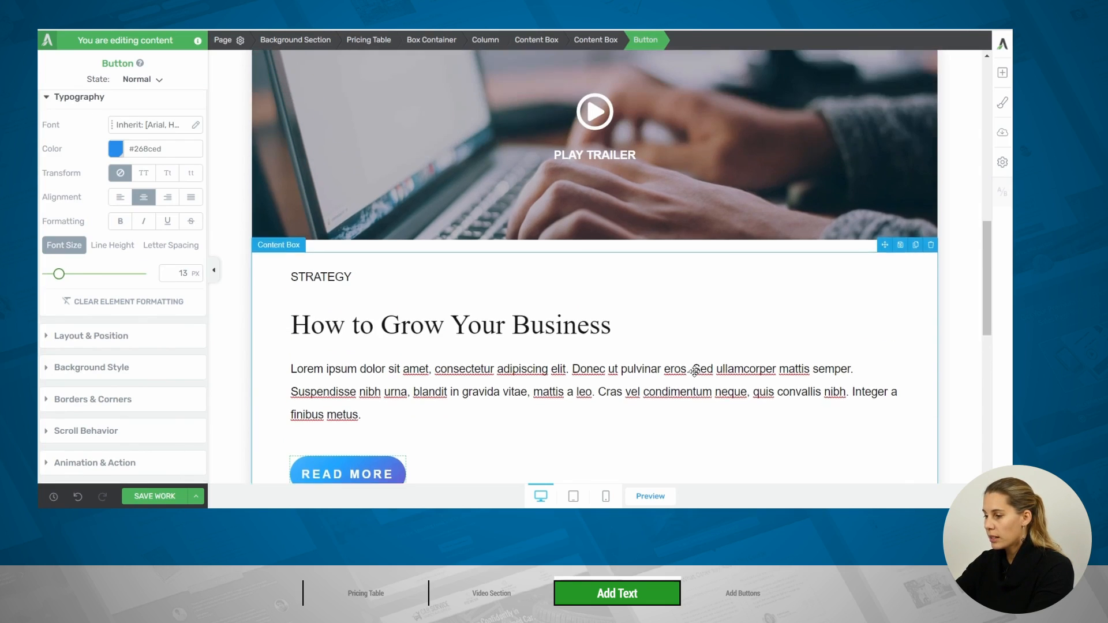
scroll(409, 266, "down", 2)
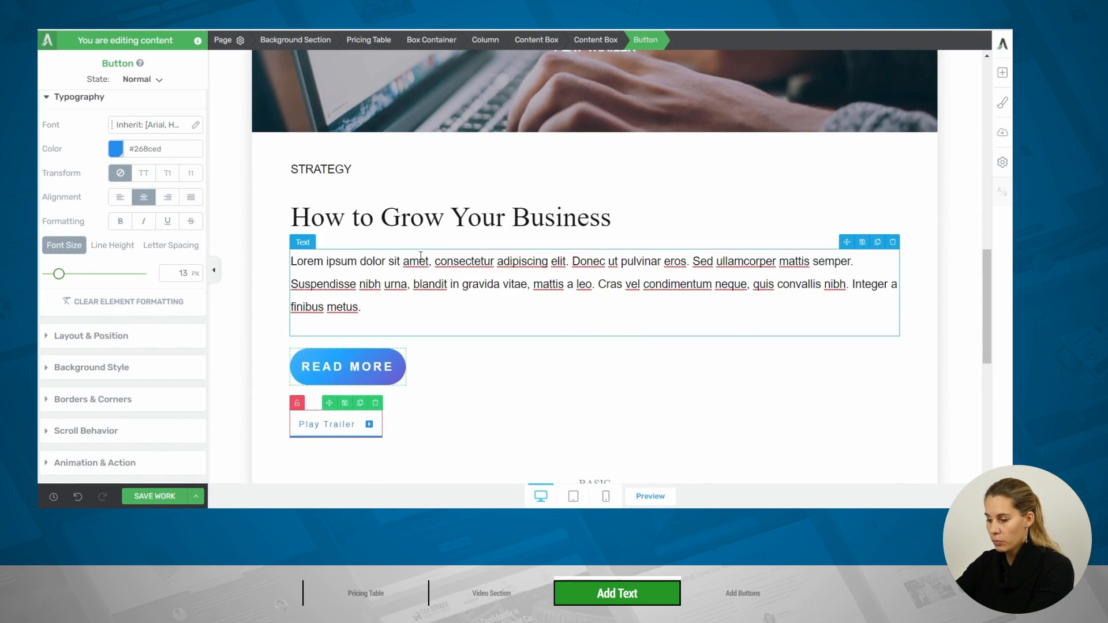
scroll(99, 323, "down", 2)
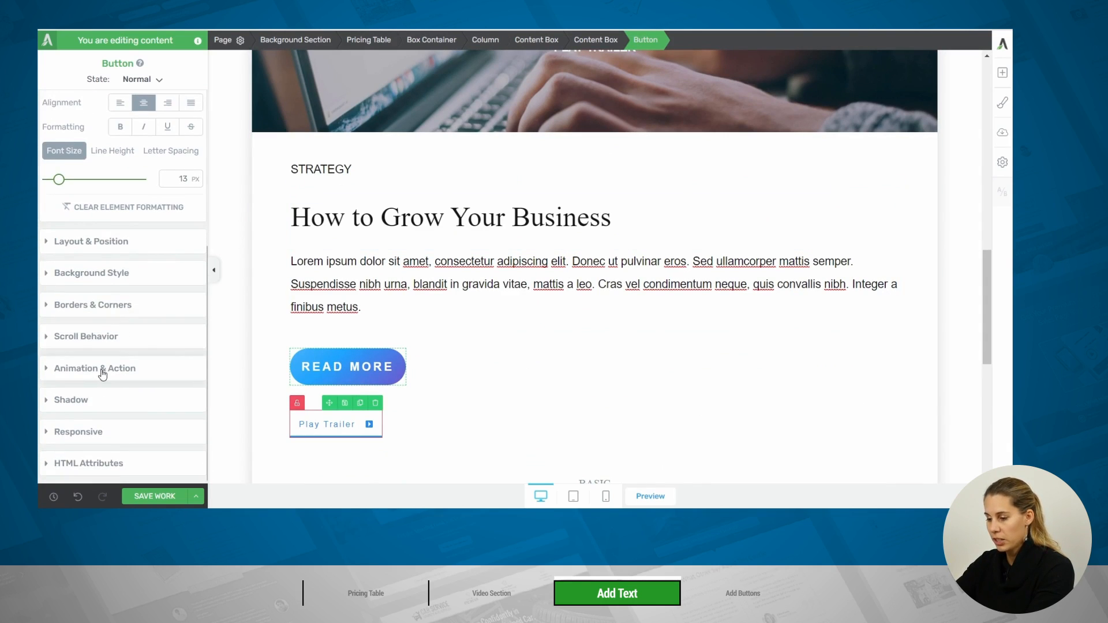
left_click(103, 371)
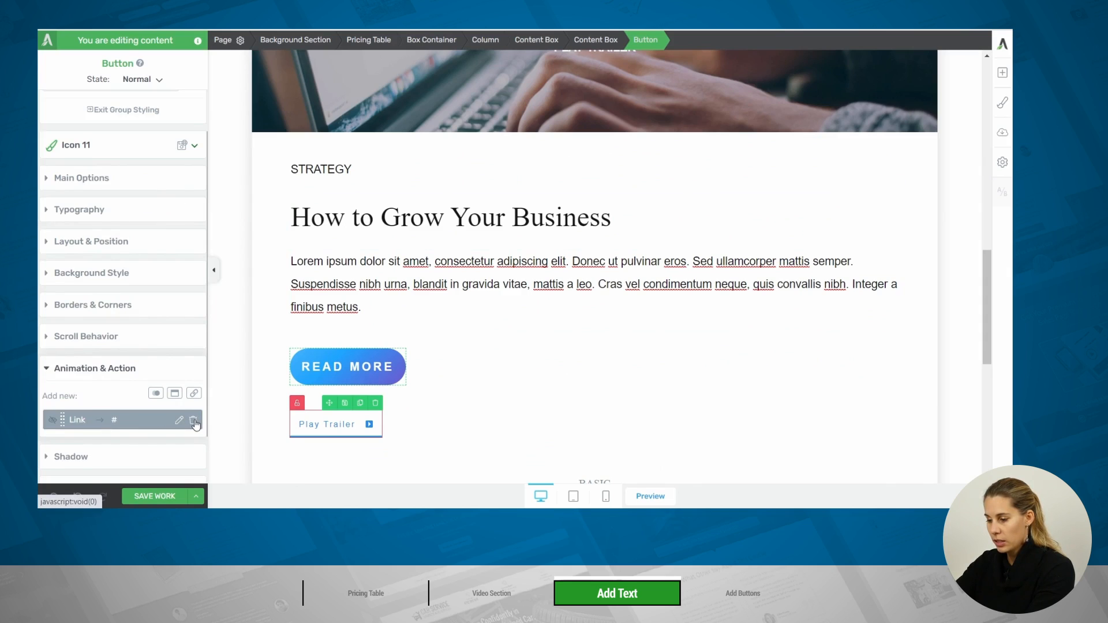
left_click(193, 422)
Give the Play Trailer button a click action that opens a video, with Vimeo as source and the copied player URL pasted in
left_click(175, 393)
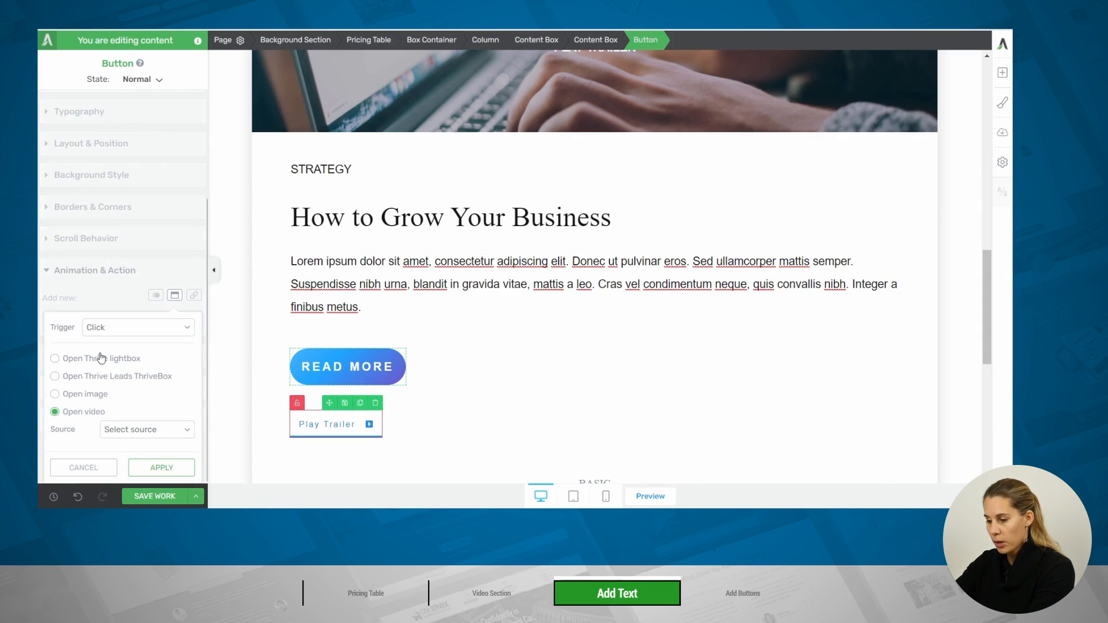
left_click(163, 429)
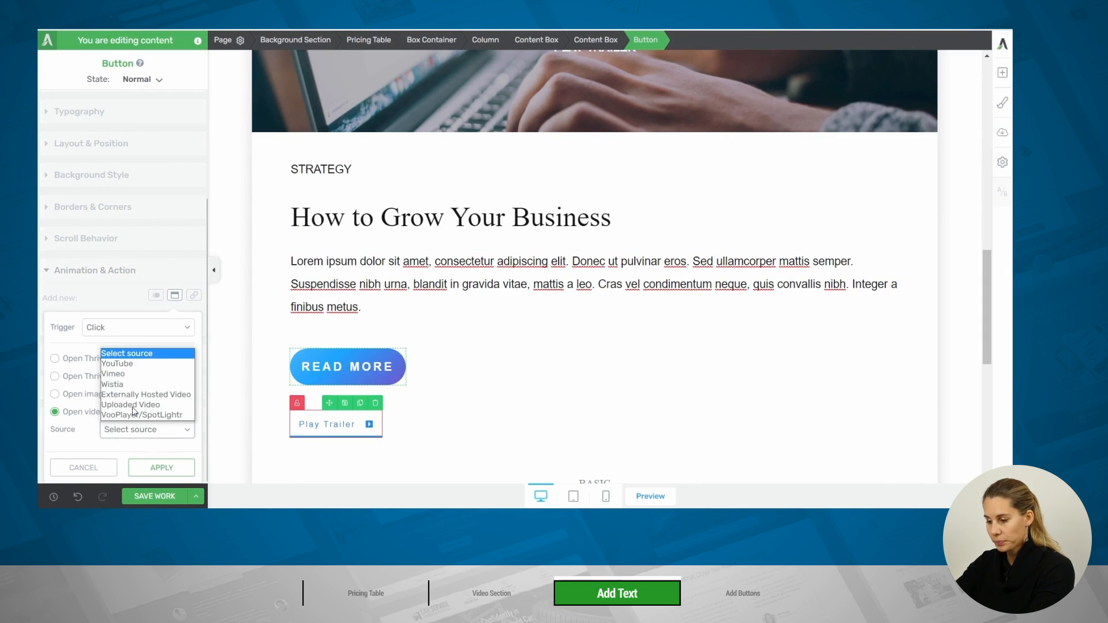
left_click(133, 374)
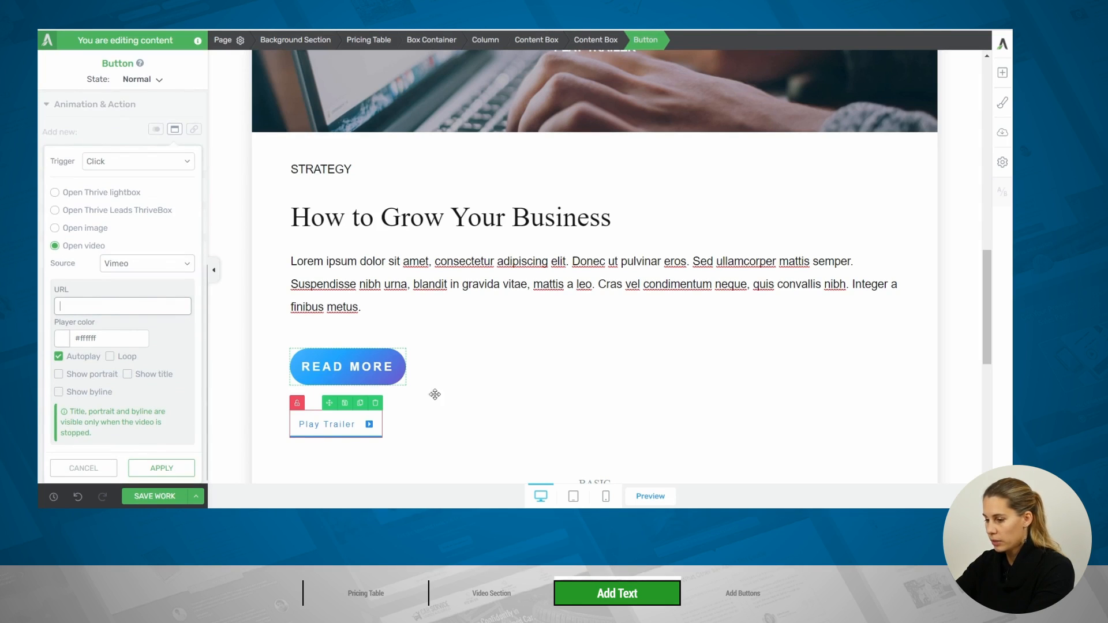
left_click(138, 304)
key("ctrl+v")
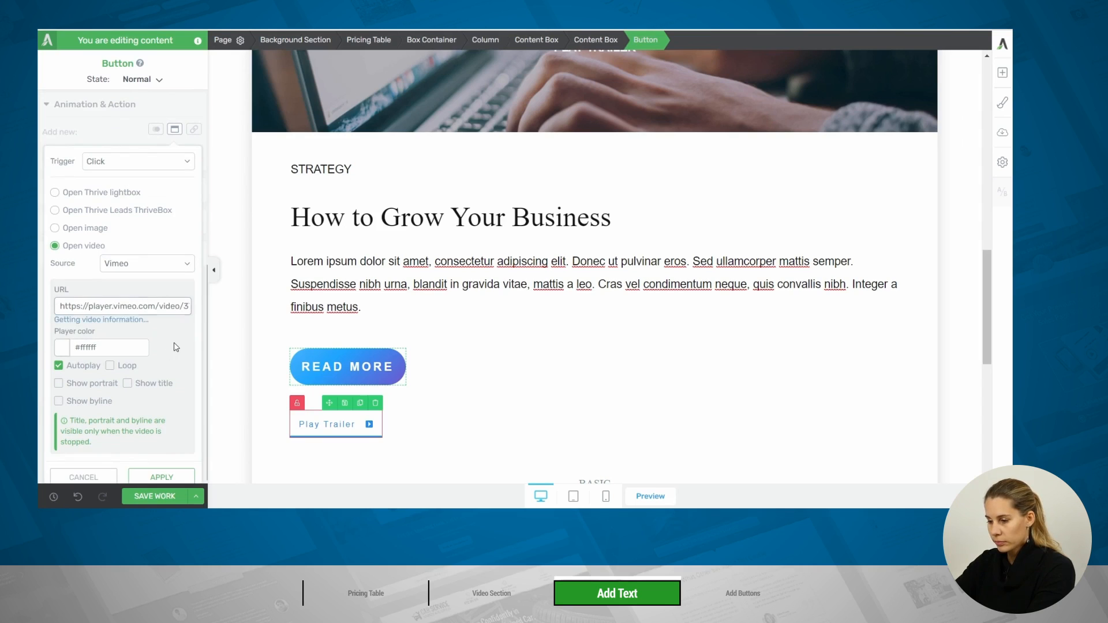
scroll(176, 347, "down", 2)
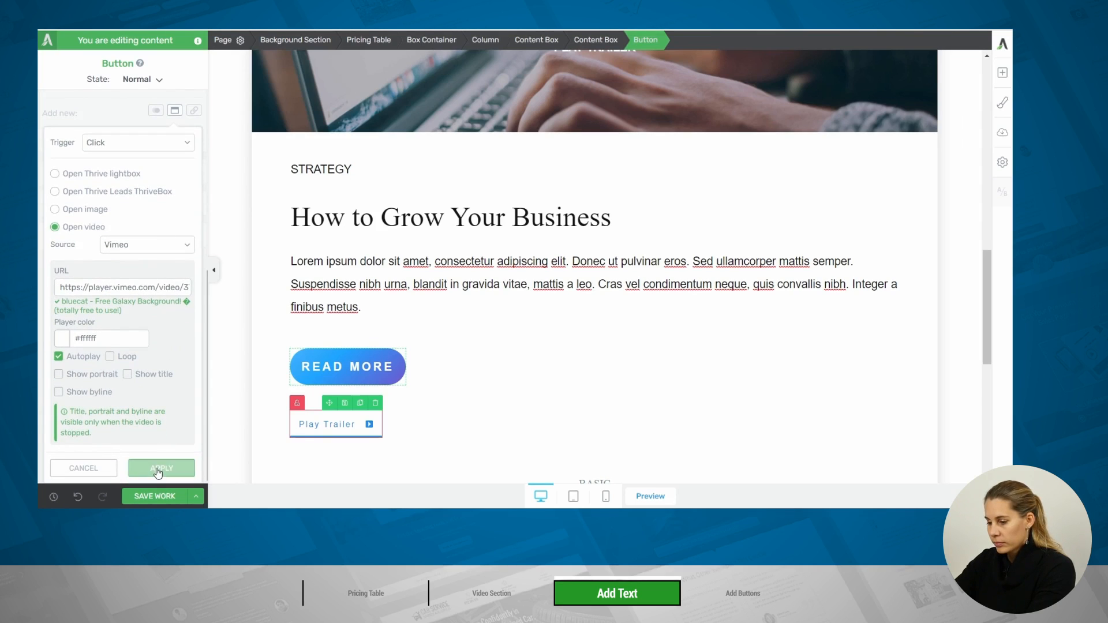
left_click(161, 465)
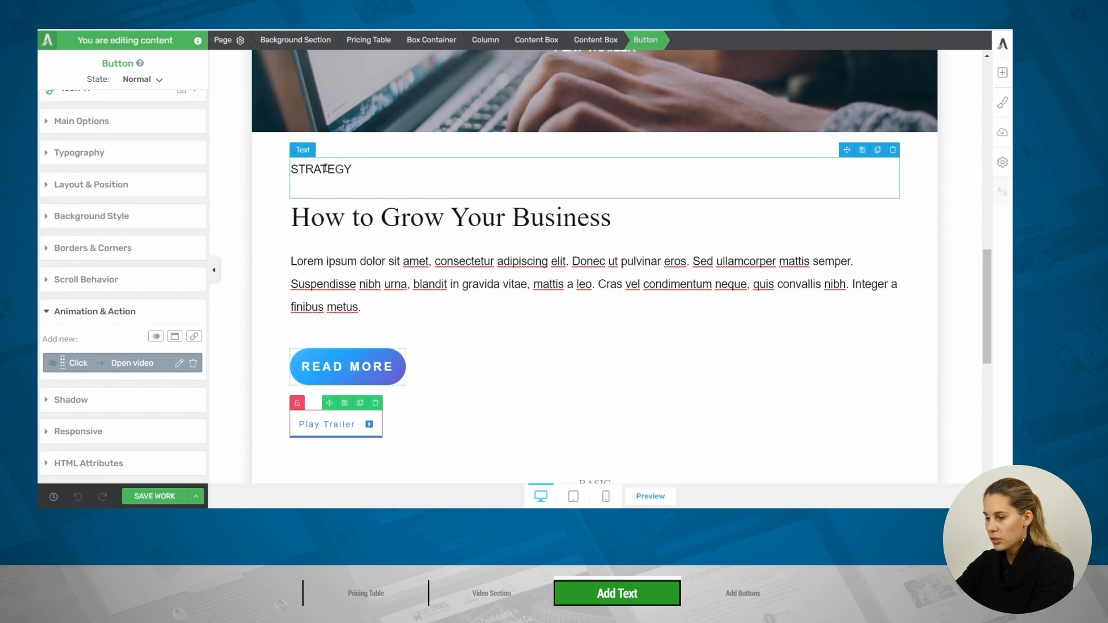
Reduce the line spacing below the STRATEGY text to 0 px
left_click(325, 169)
left_click(78, 92)
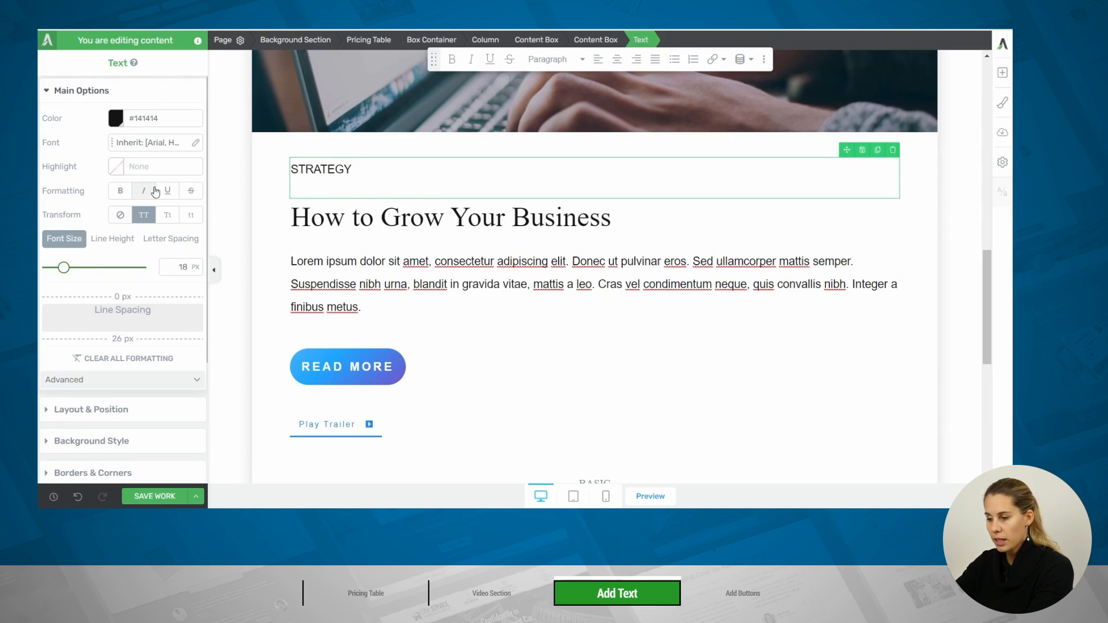
left_click_drag(146, 339, 146, 323)
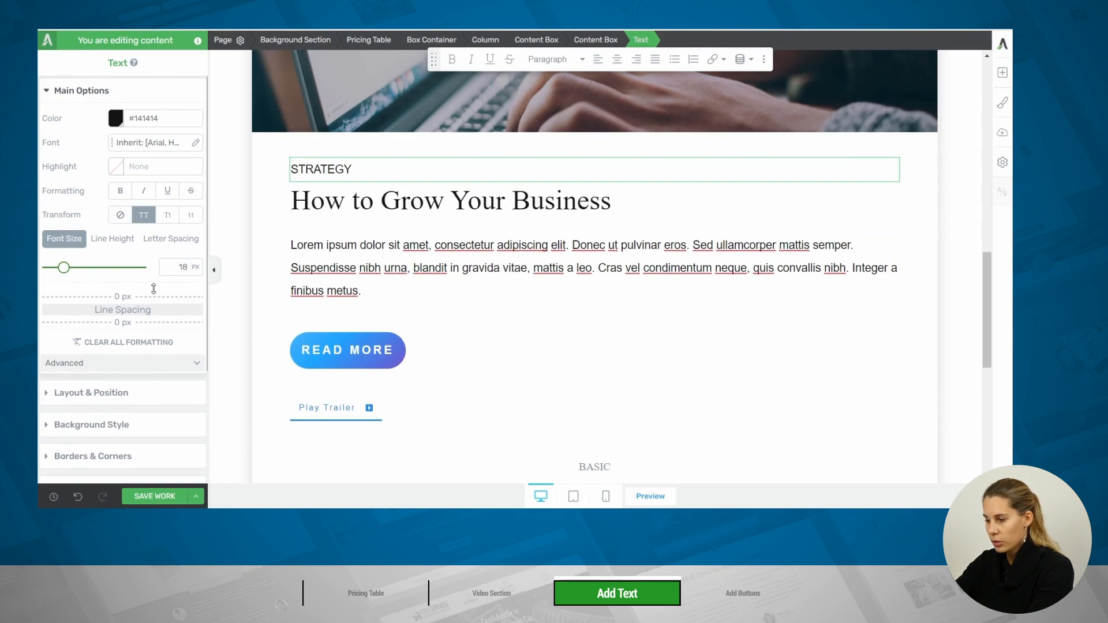
scroll(664, 289, "down", 2)
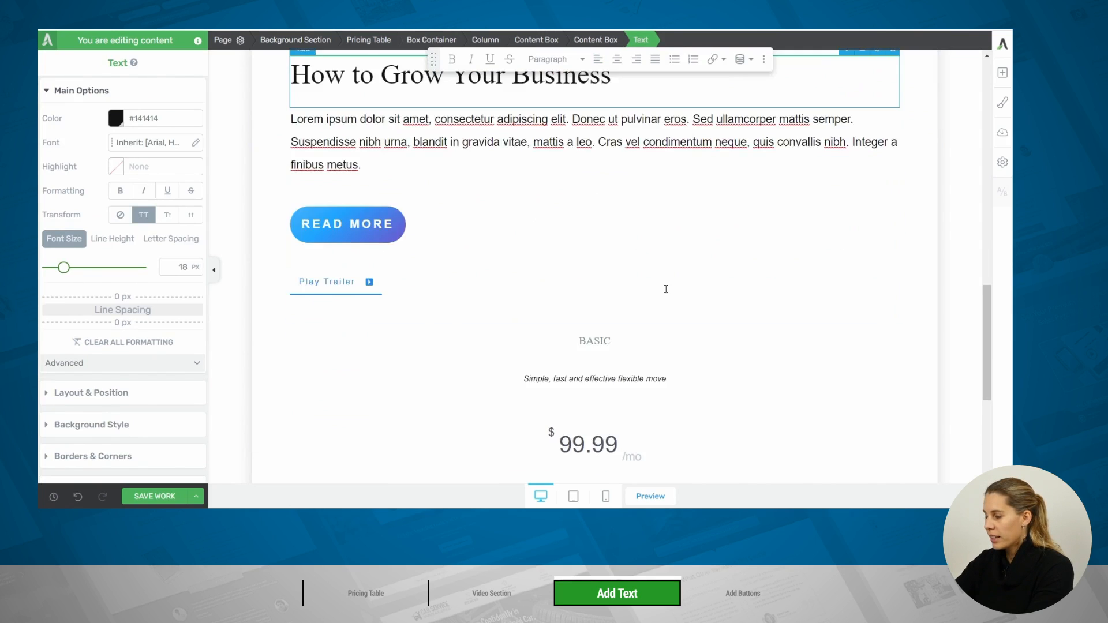
scroll(664, 289, "up", 5)
scroll(666, 289, "up", 3)
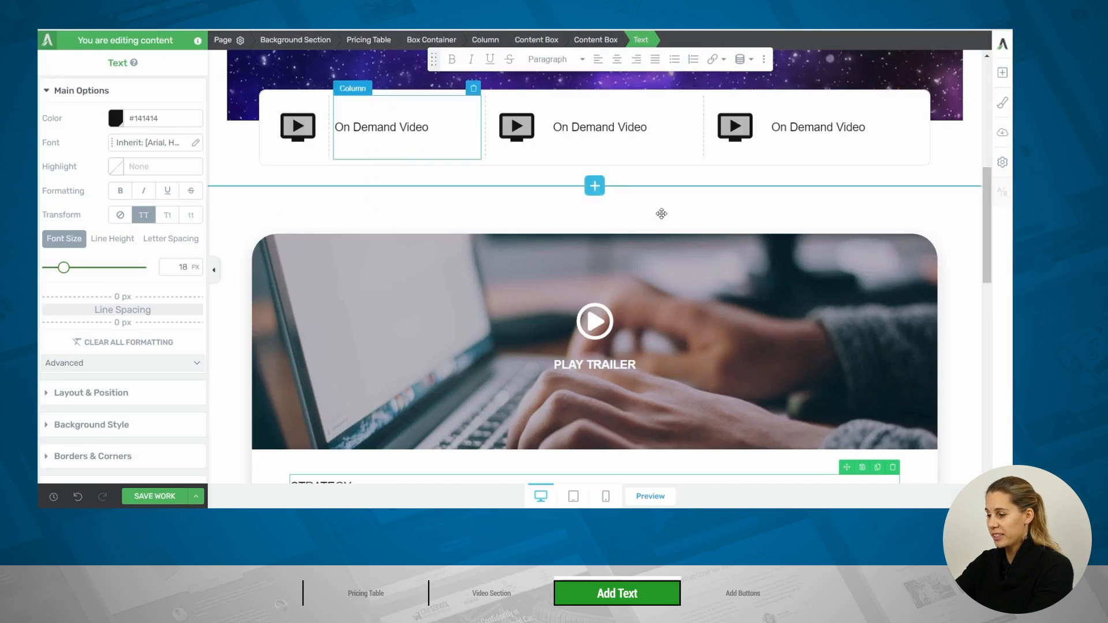
scroll(649, 215, "down", 8)
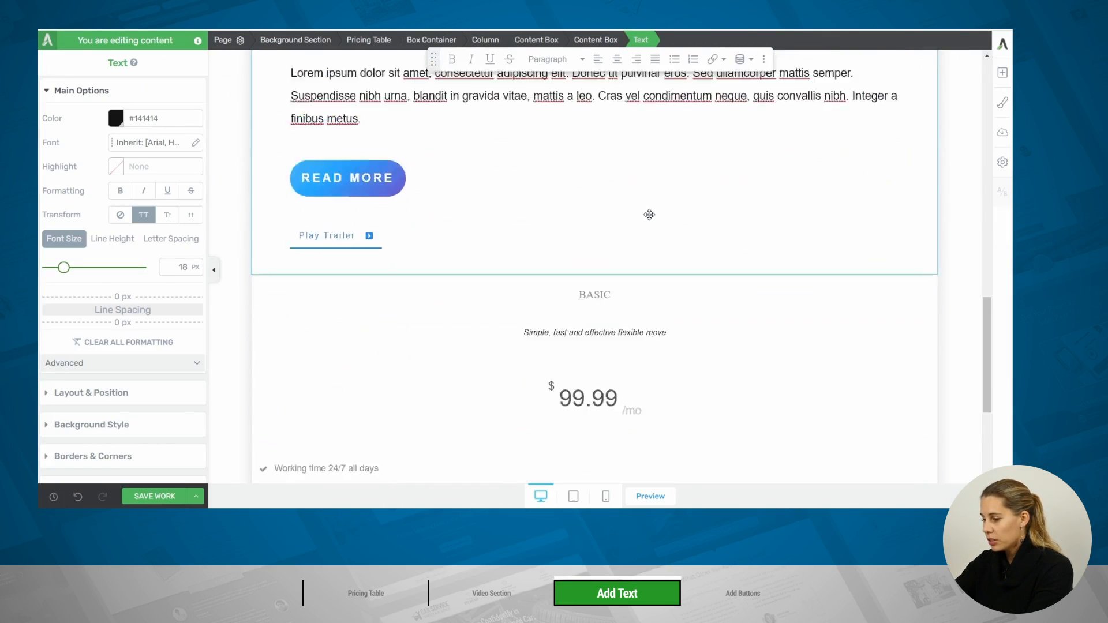
scroll(649, 215, "down", 1)
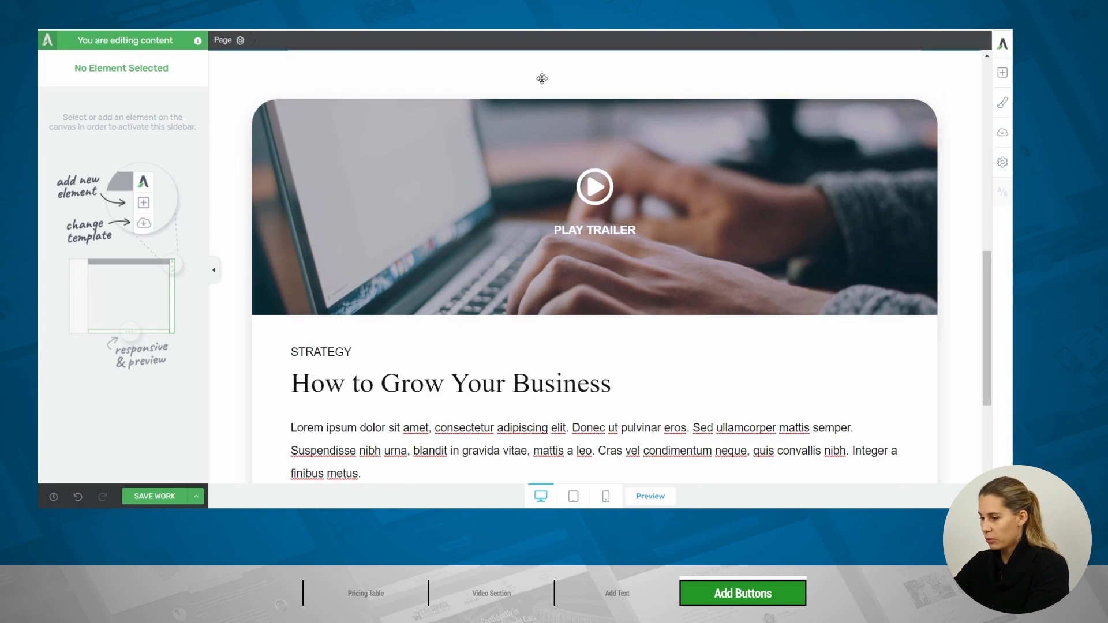
Rename the pricing table's Instance 1 as Strategy
scroll(576, 155, "down", 3)
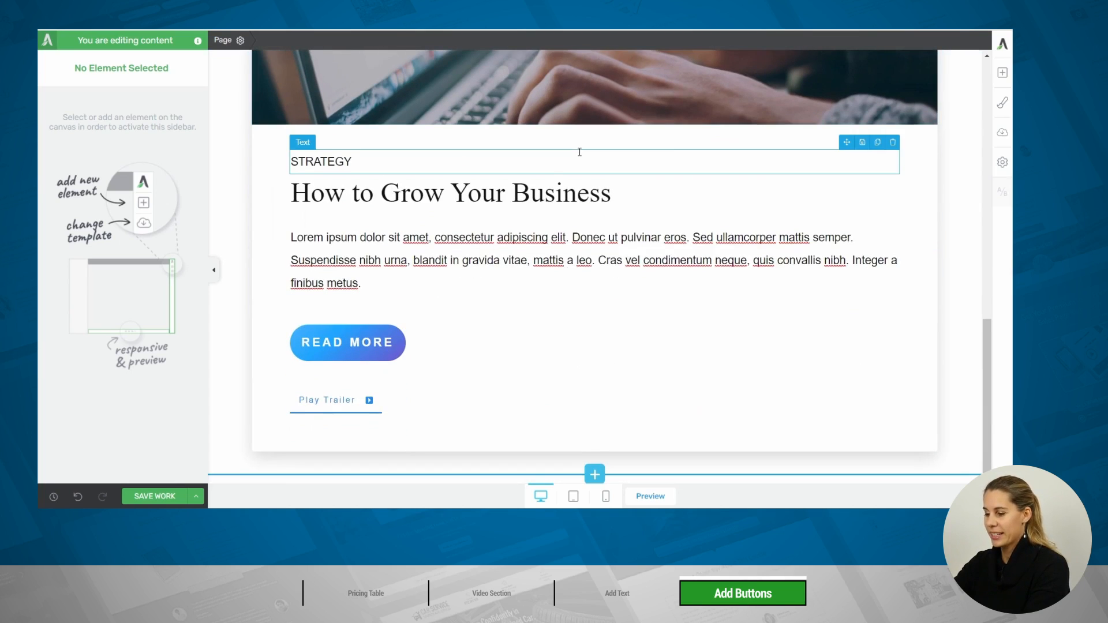
scroll(579, 152, "up", 3)
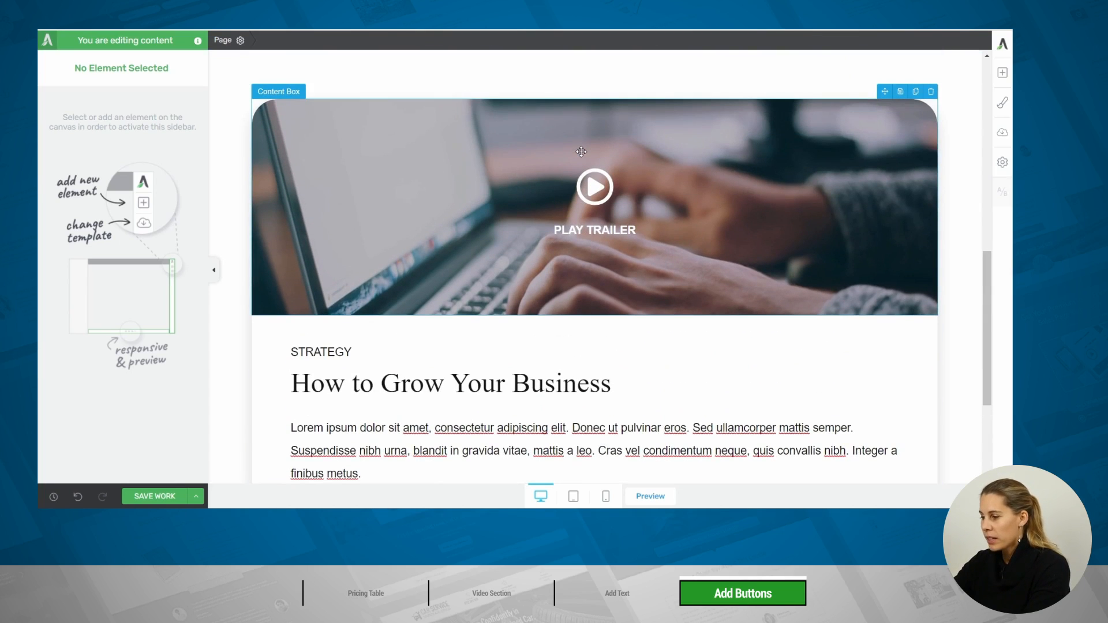
left_click(556, 118)
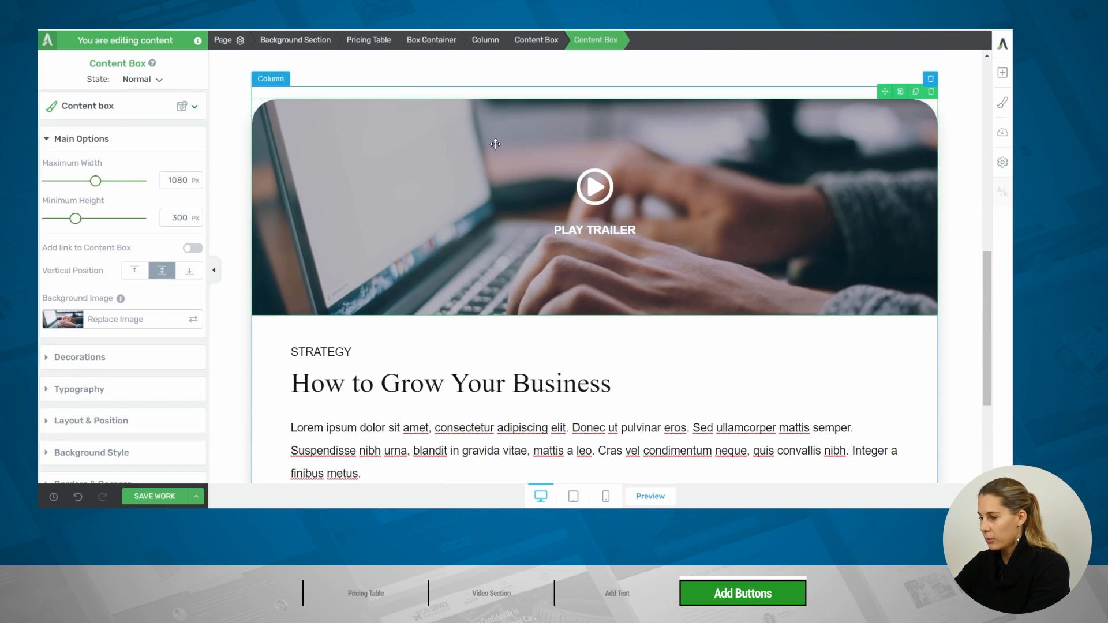
left_click(367, 46)
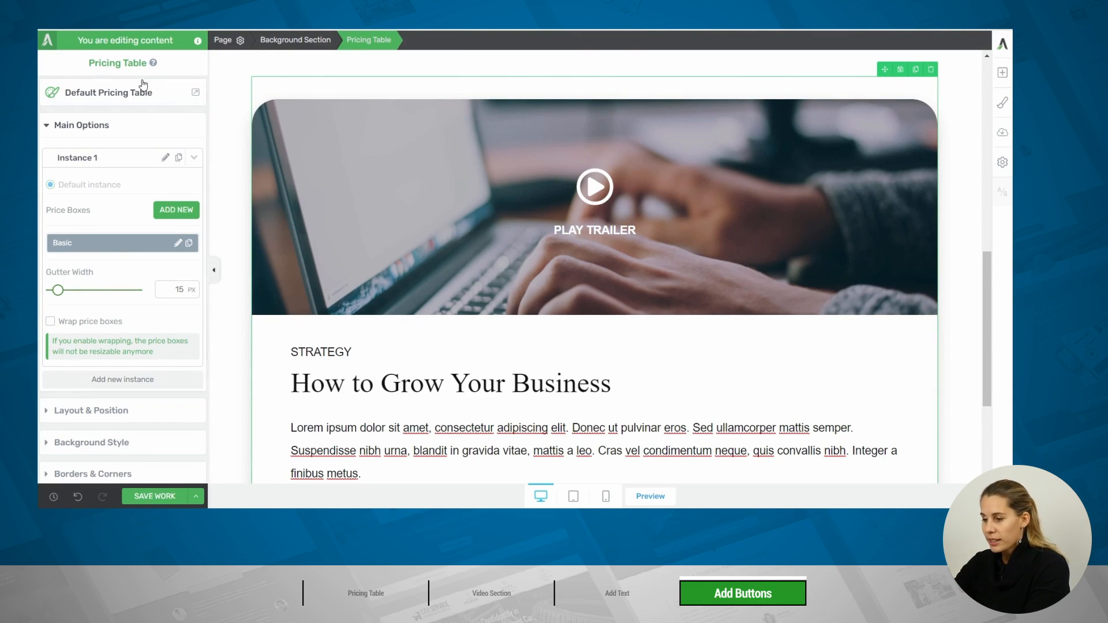
left_click(166, 158)
type("Strategy")
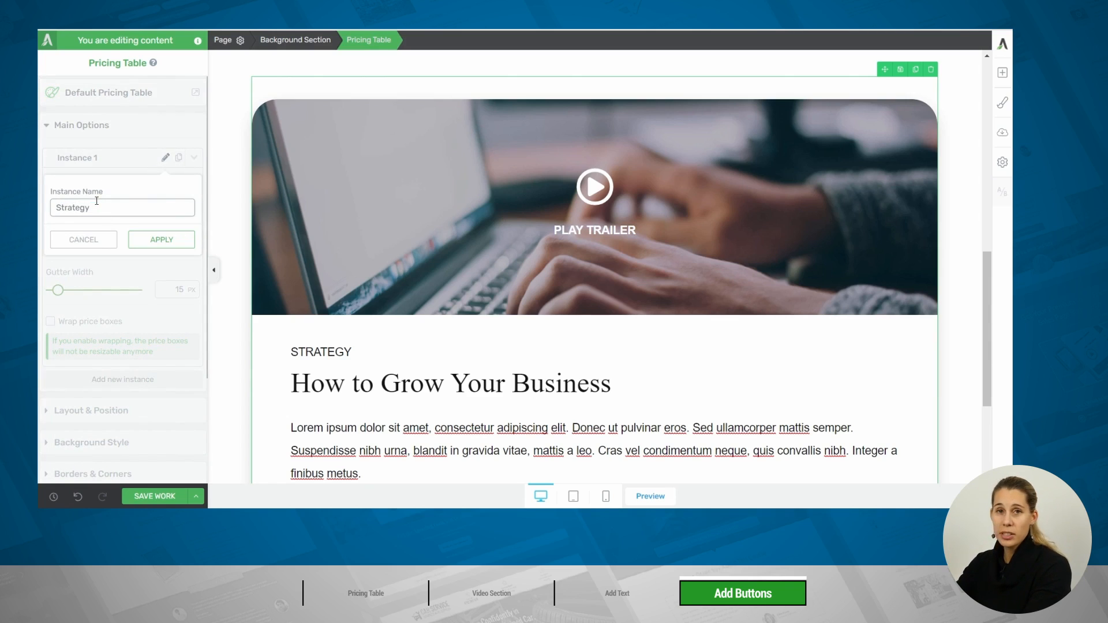
left_click(153, 240)
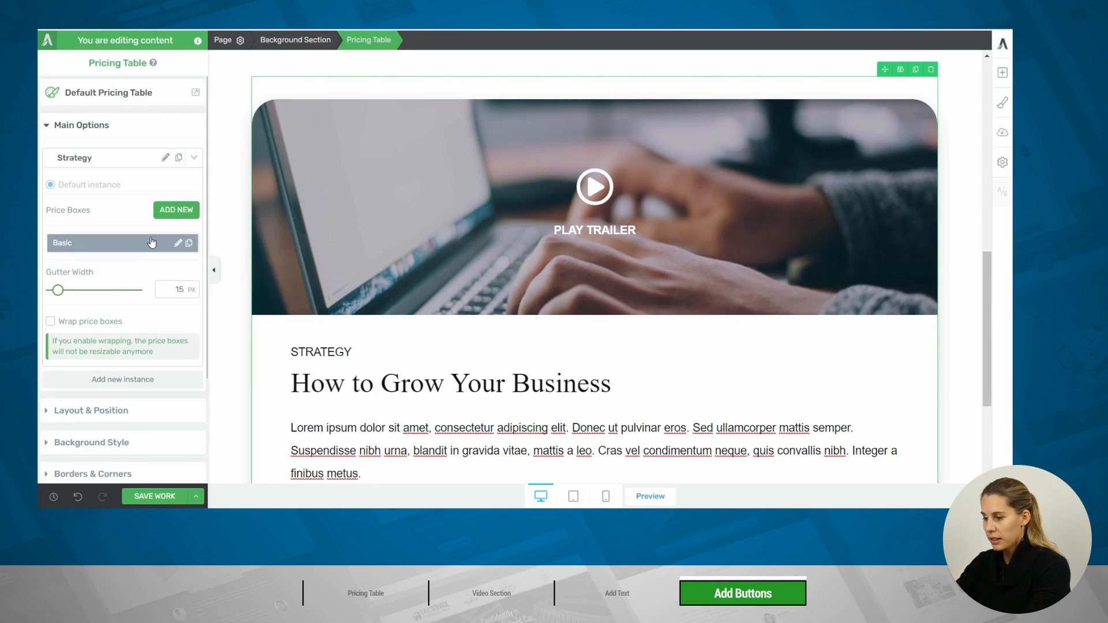
Duplicate the Strategy instance of the pricing table and name the copy Communication
left_click(180, 159)
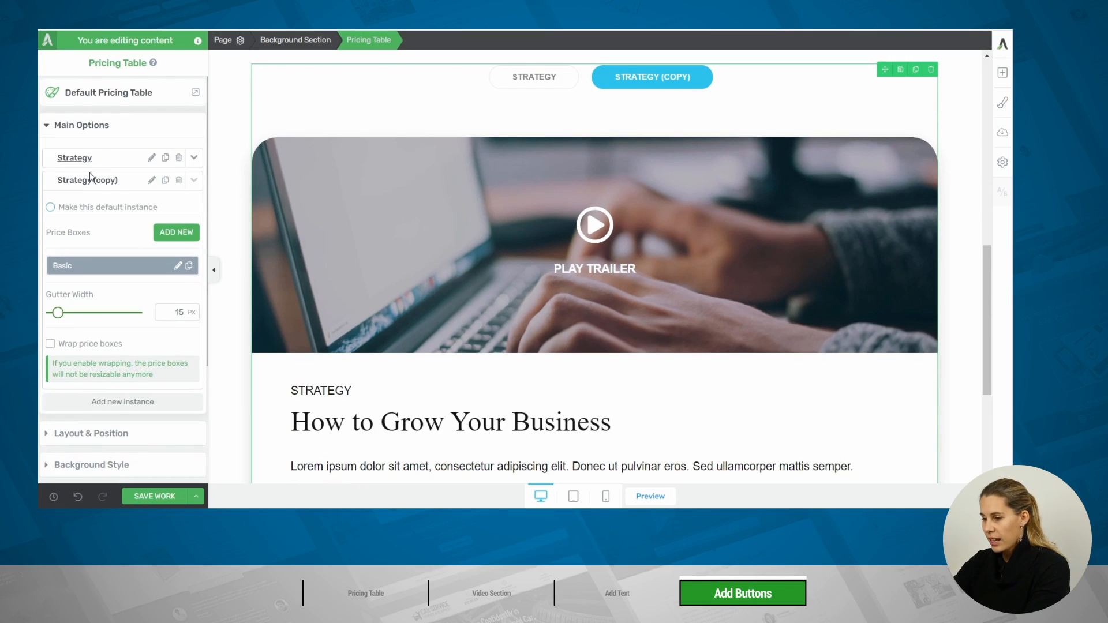
left_click(152, 183)
type("Com")
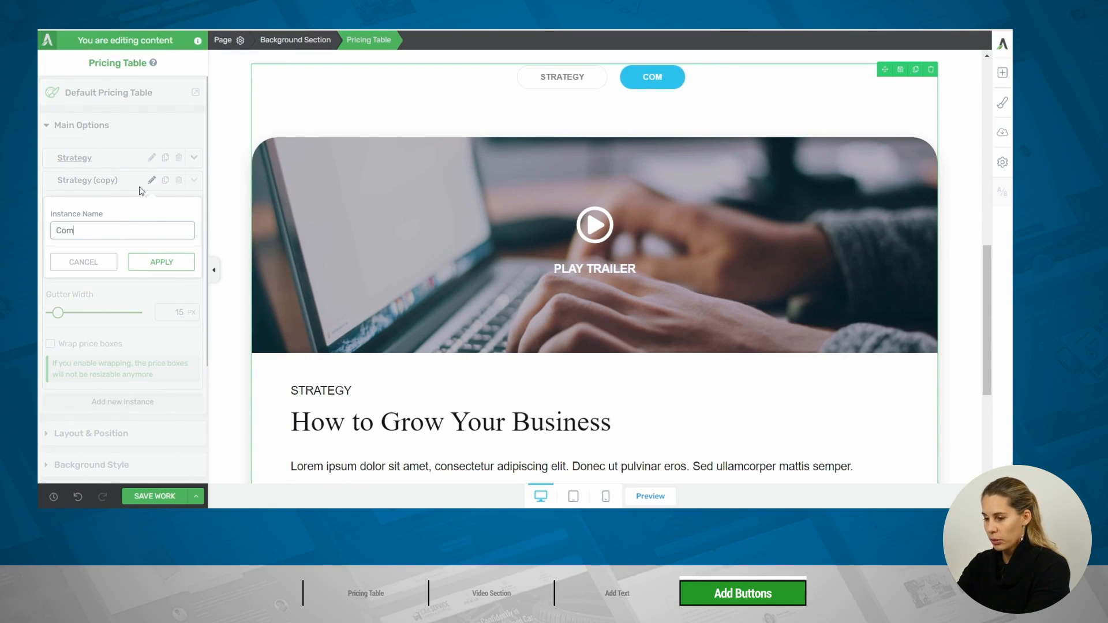
type("munication")
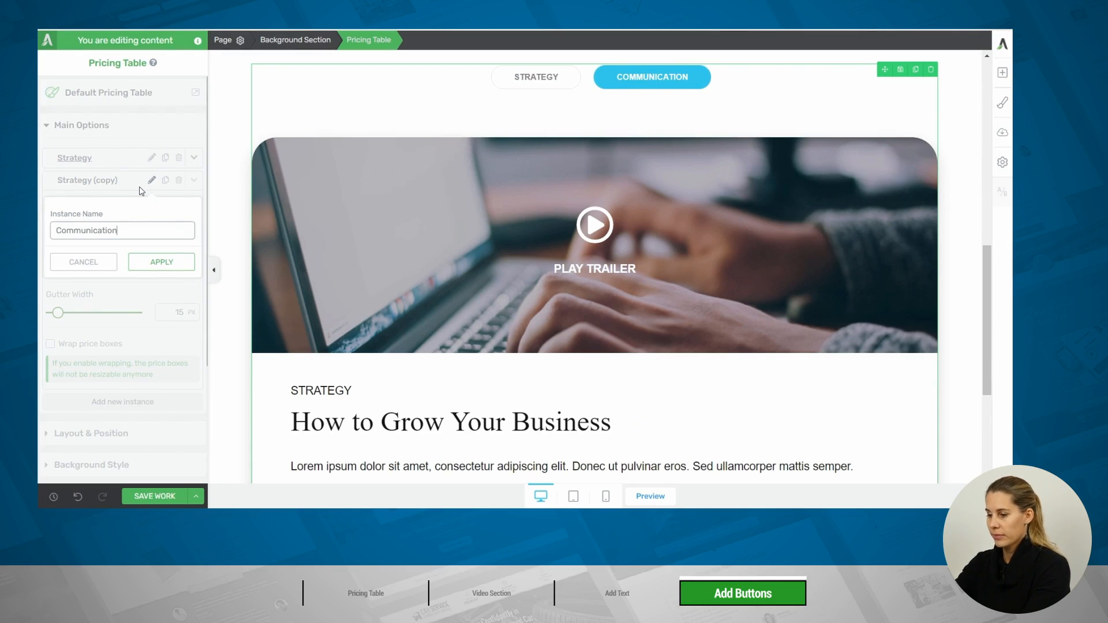
left_click(155, 264)
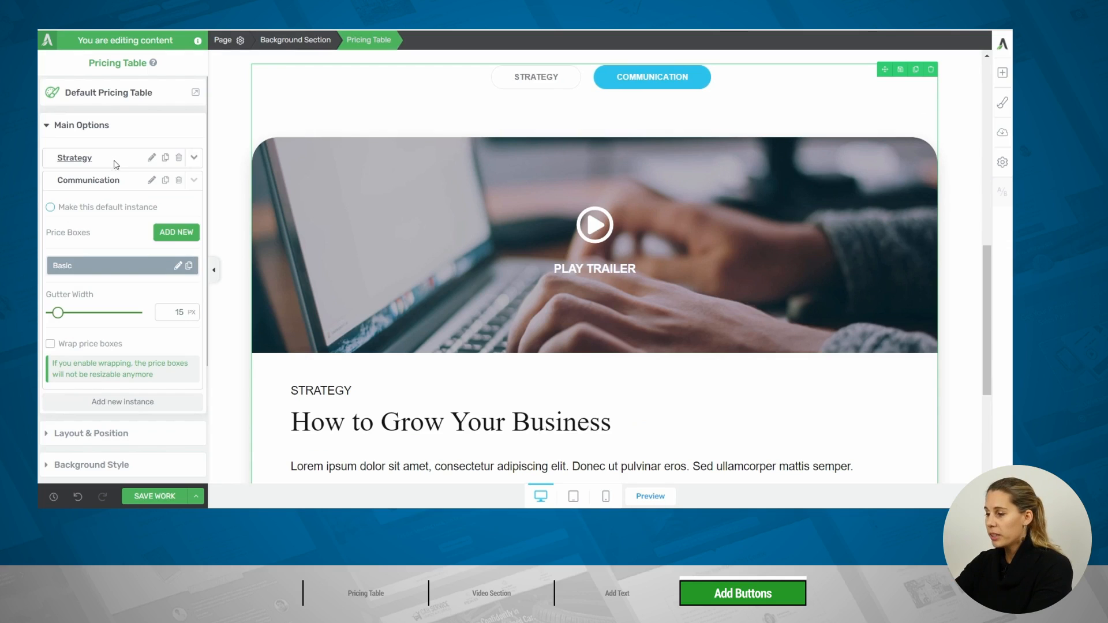
Set the maximum width of the pricing table's button group to 300 px and align the group left
left_click(472, 79)
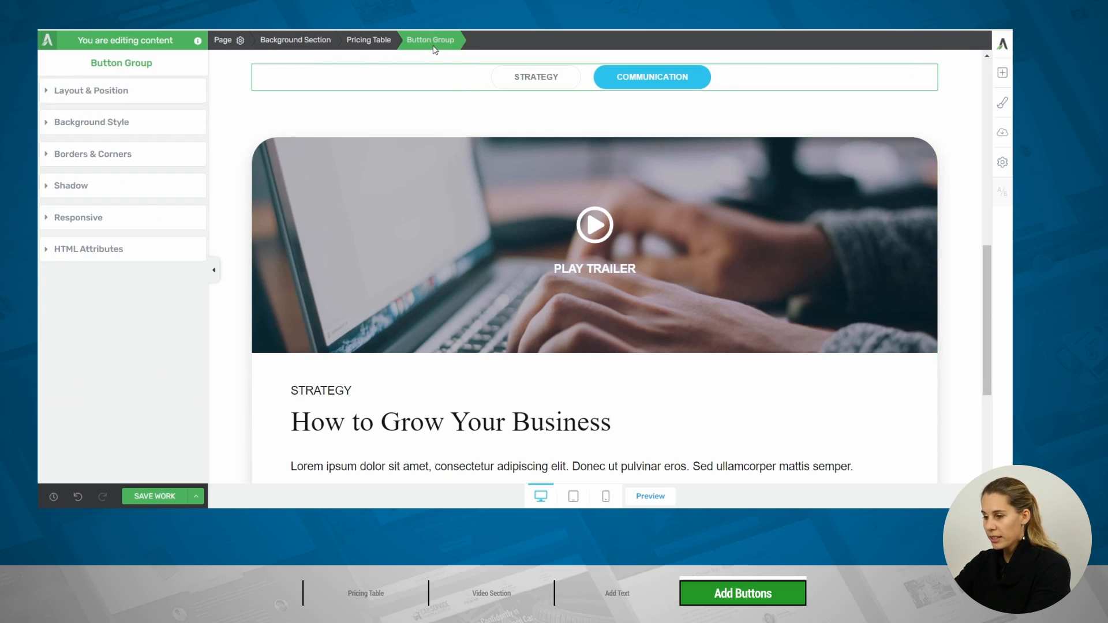
left_click(64, 94)
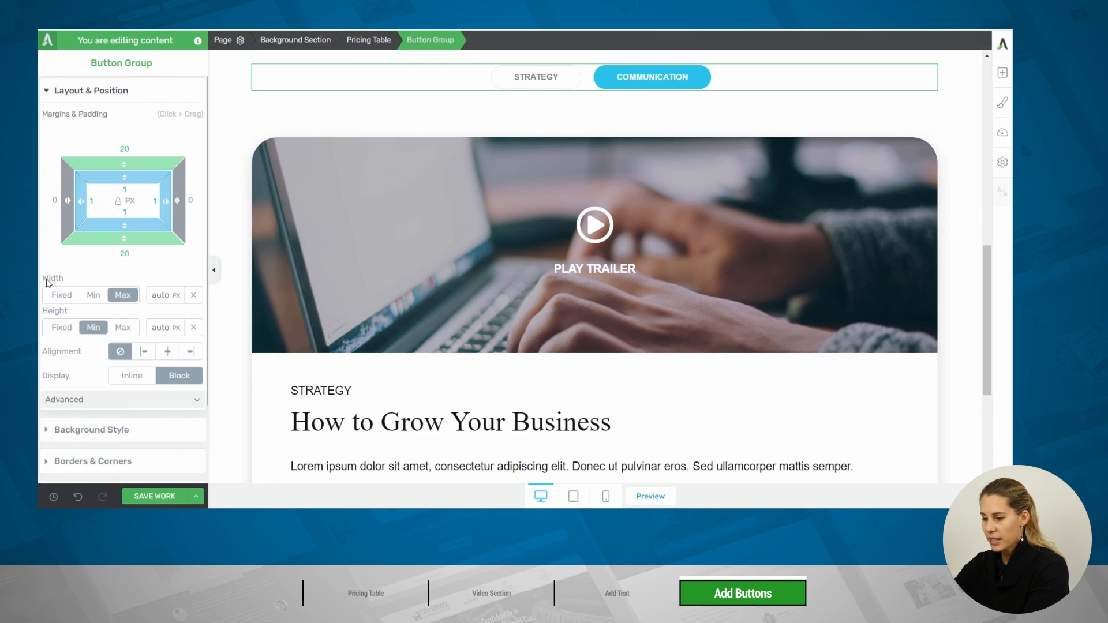
left_click(157, 294)
type("300")
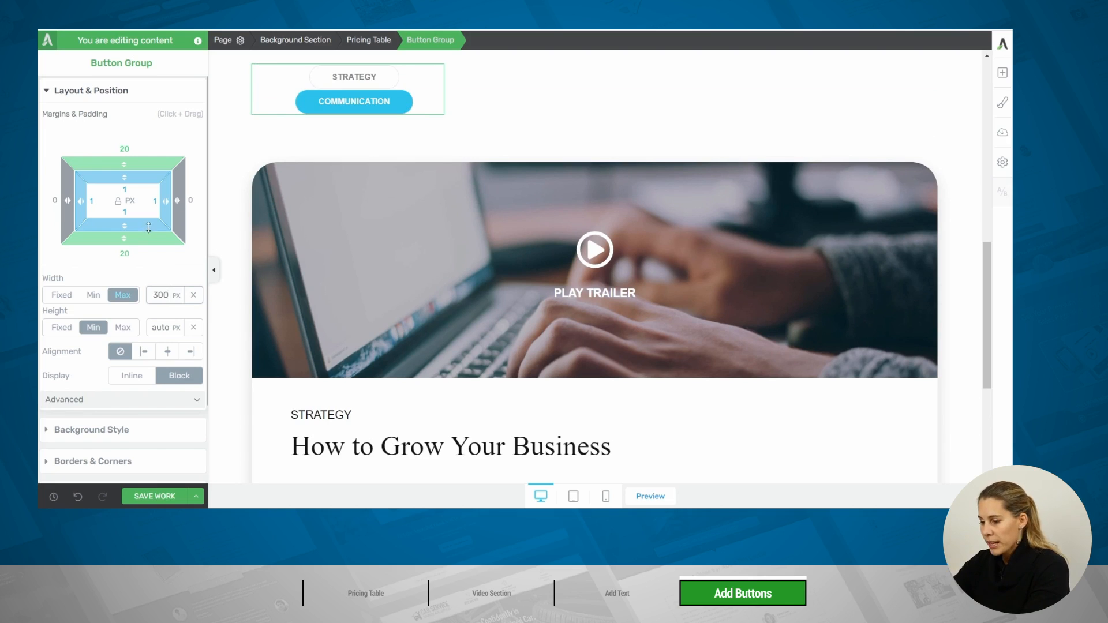
left_click(150, 353)
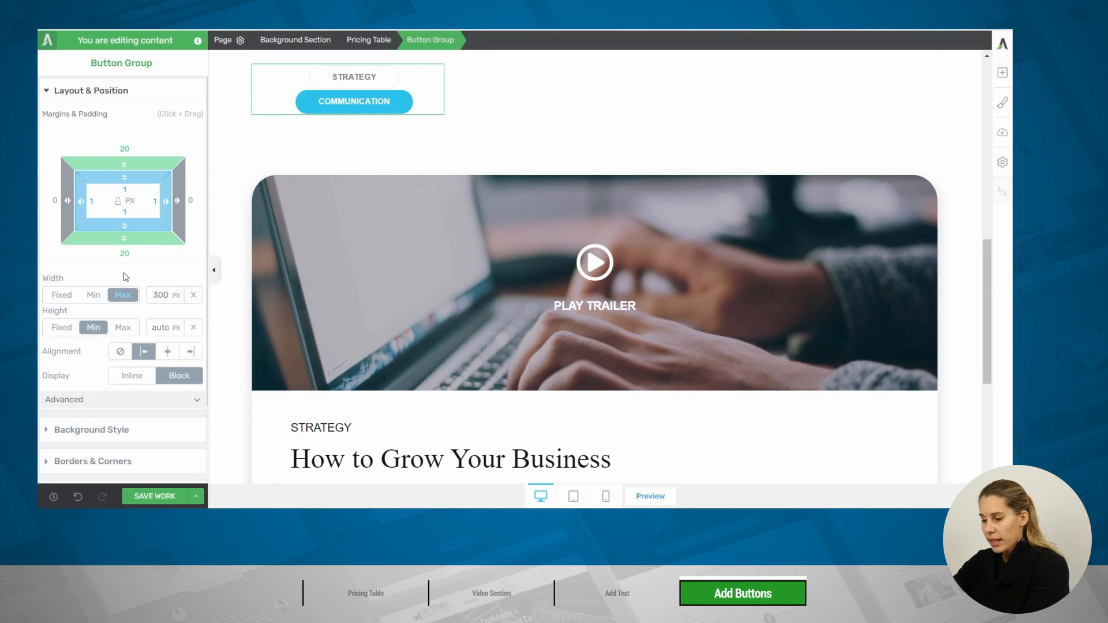
Enable float for the button group in its advanced layout settings
scroll(123, 279, "down", 1)
left_click(60, 339)
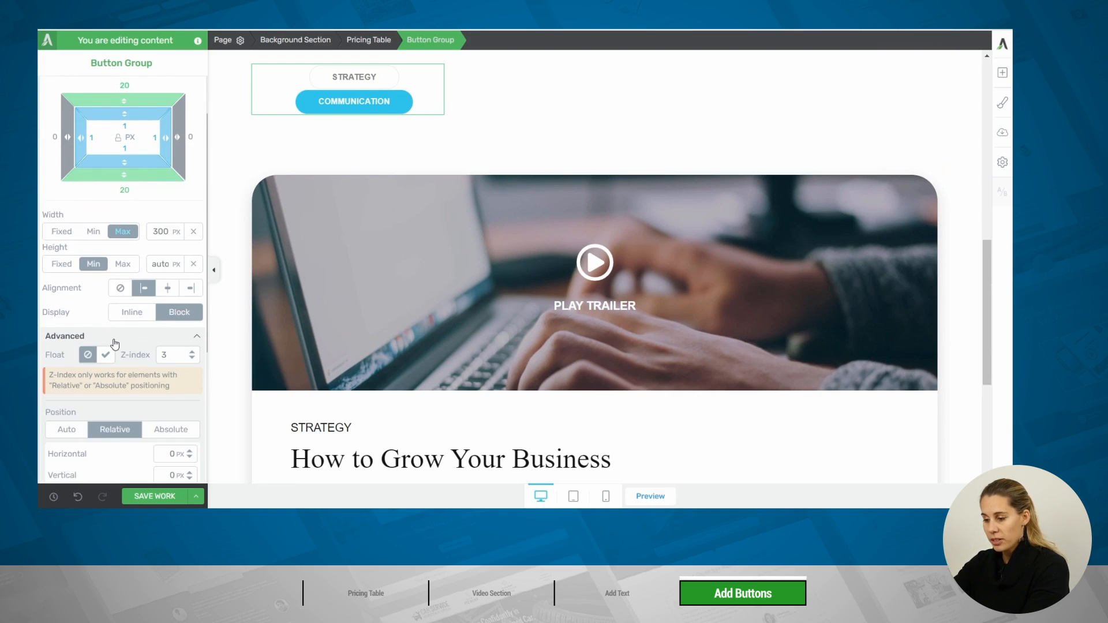
left_click(106, 356)
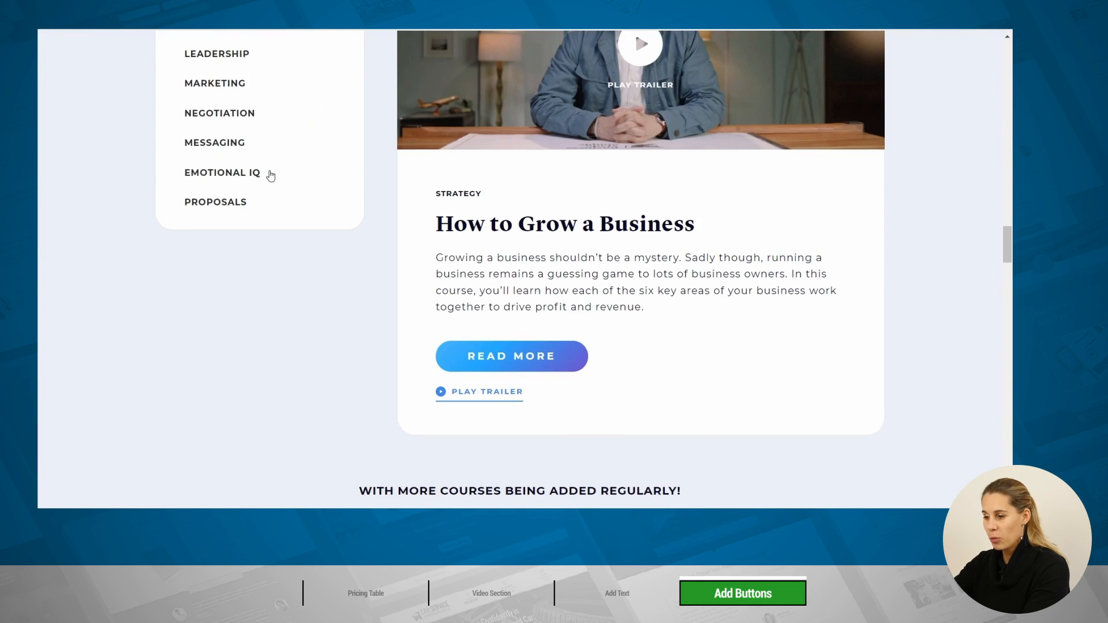
scroll(267, 173, "up", 3)
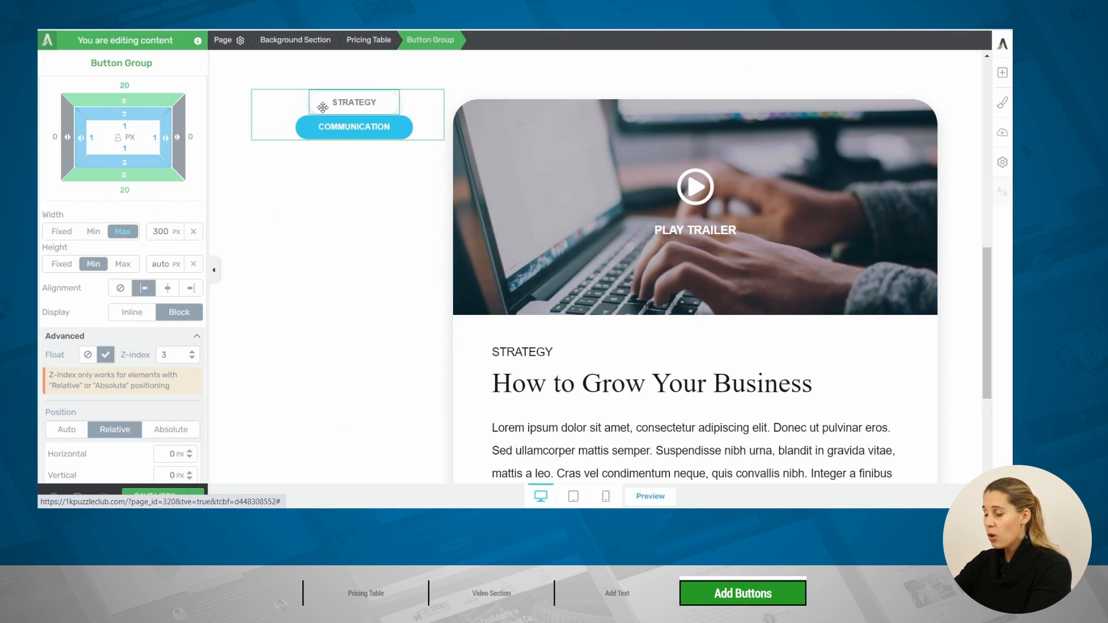
left_click(322, 107)
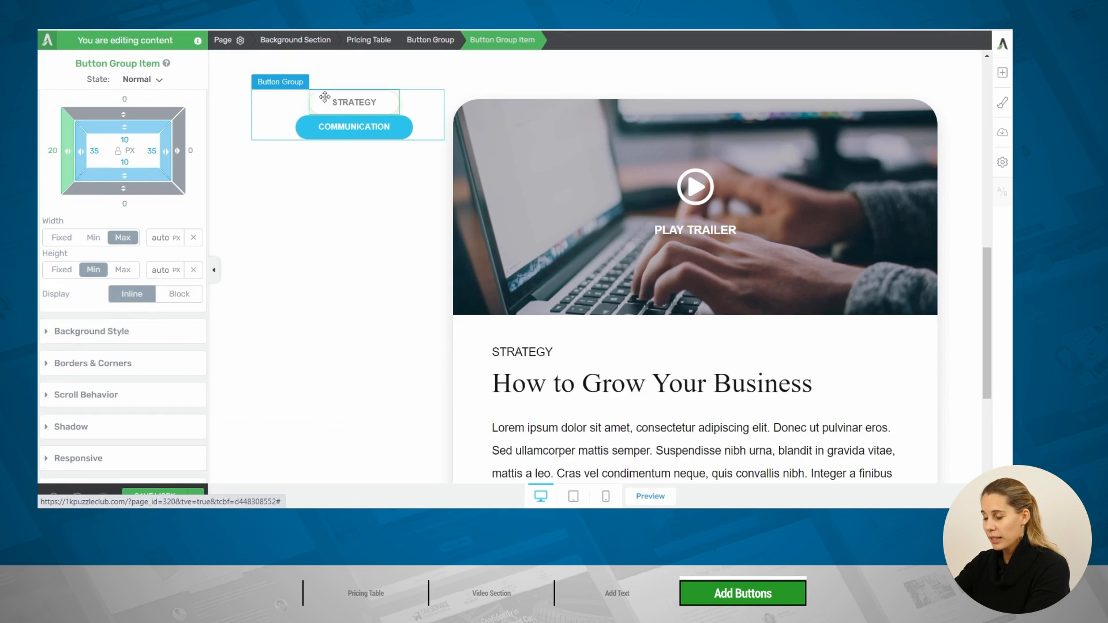
left_click(351, 101)
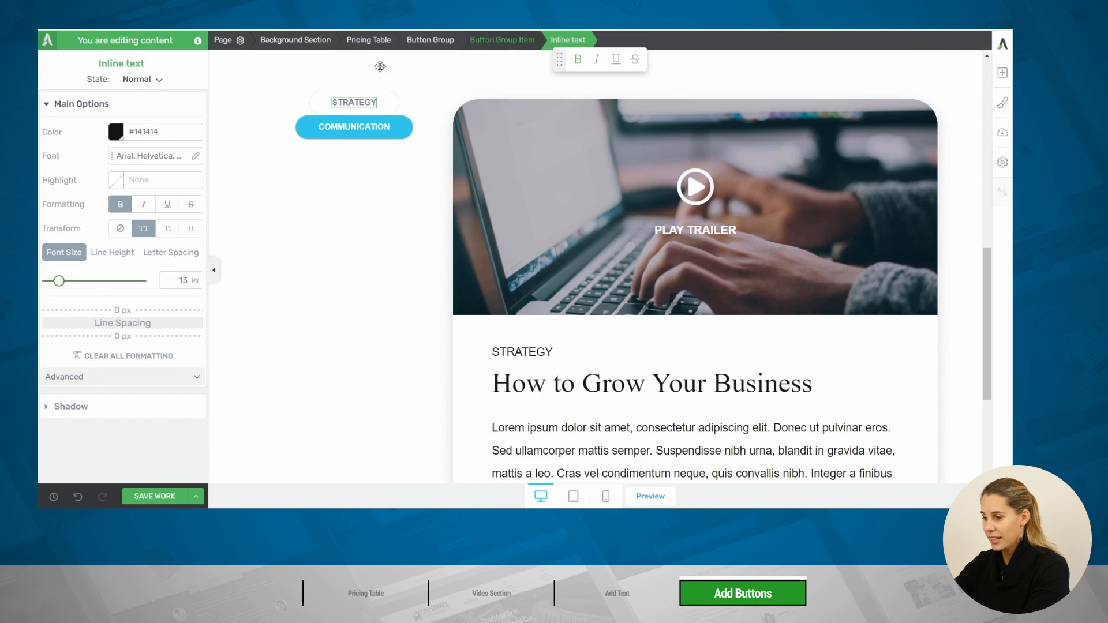
left_click(501, 42)
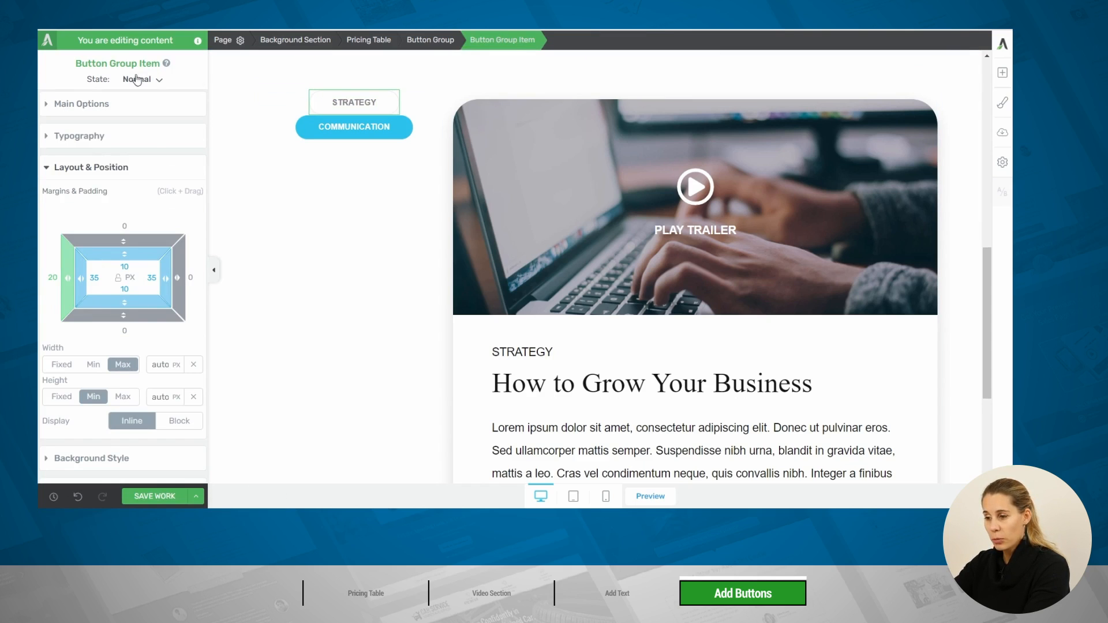
left_click(89, 105)
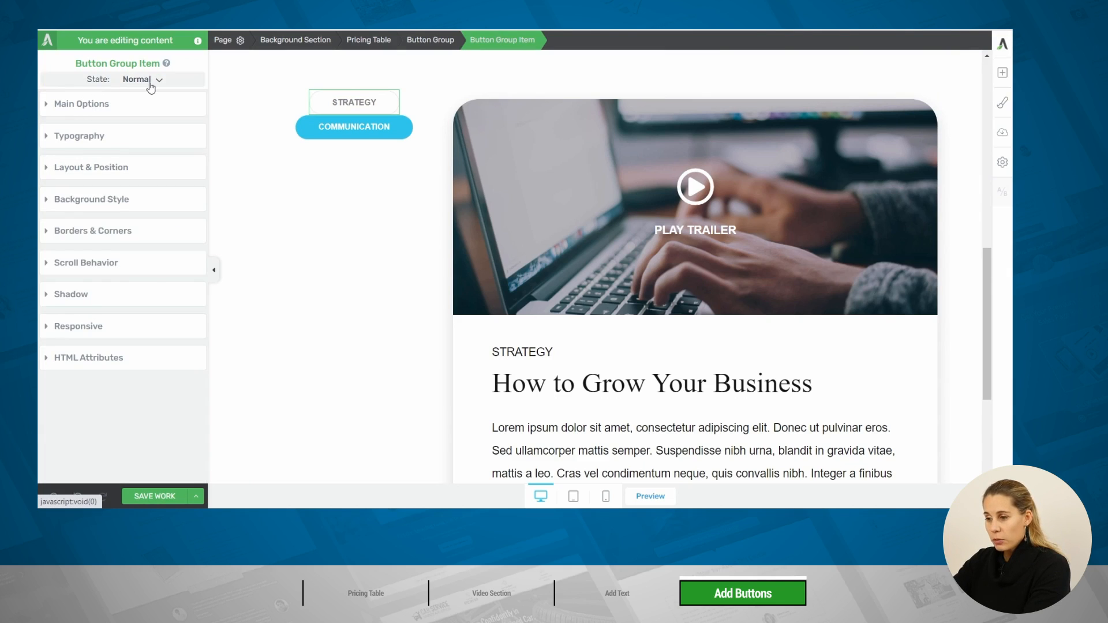
Set the master color of the active Communication button to dark blue #00315f
left_click(302, 120)
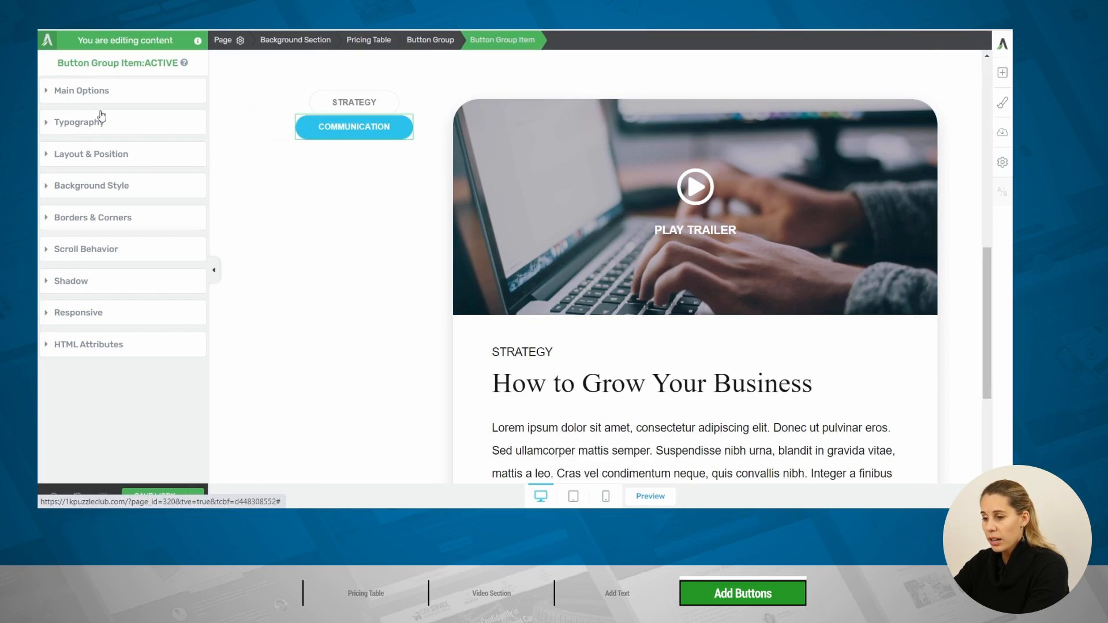
left_click(141, 101)
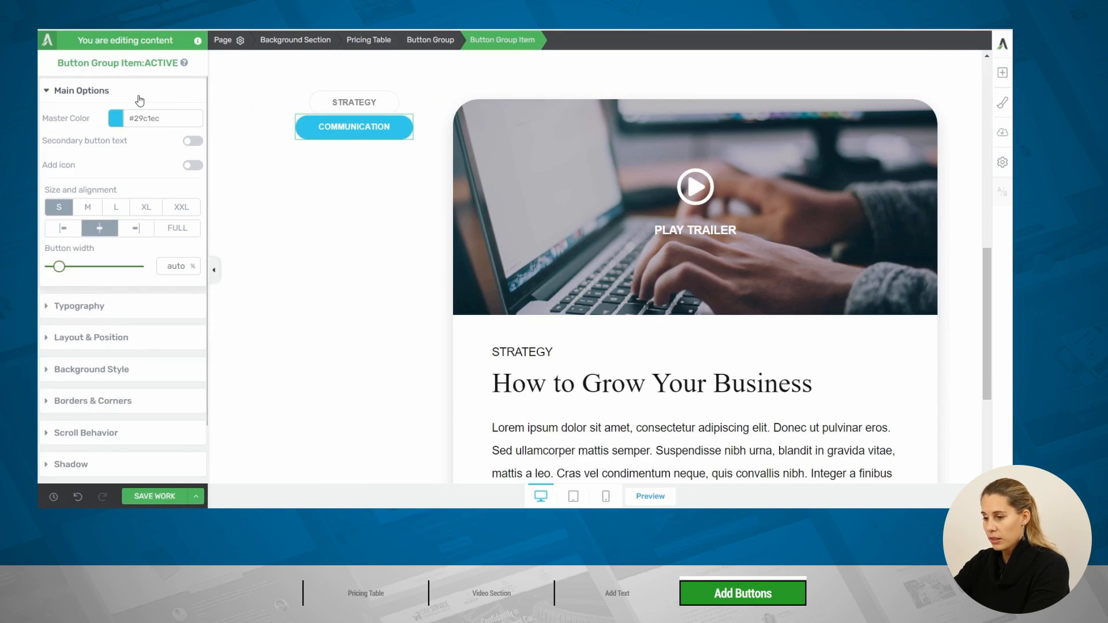
left_click(115, 119)
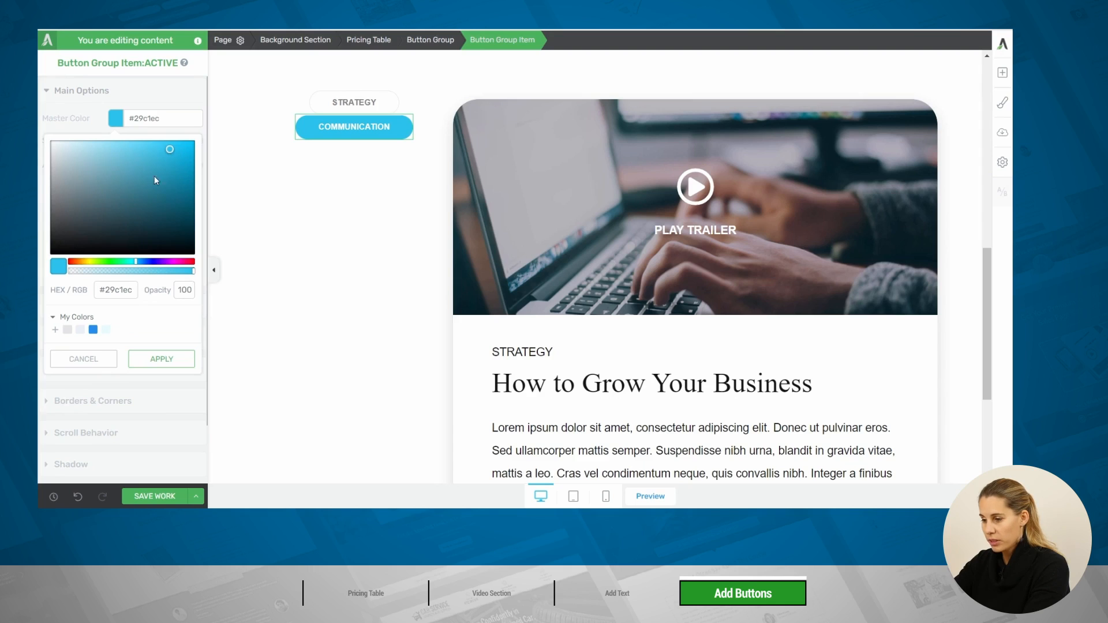
left_click(93, 329)
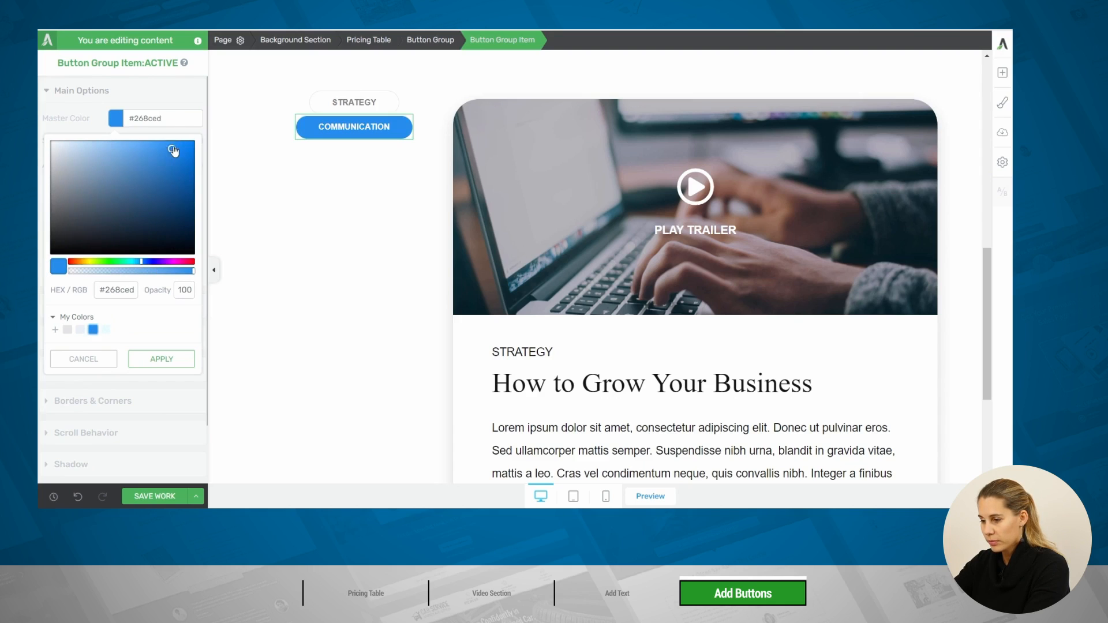
left_click_drag(172, 149, 205, 215)
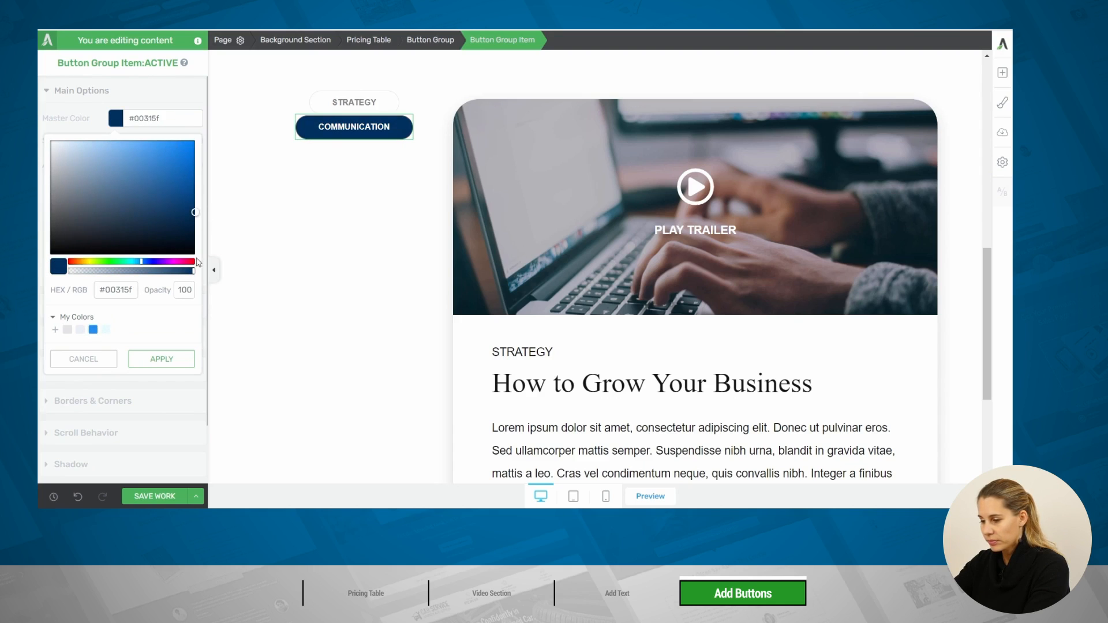
left_click(173, 364)
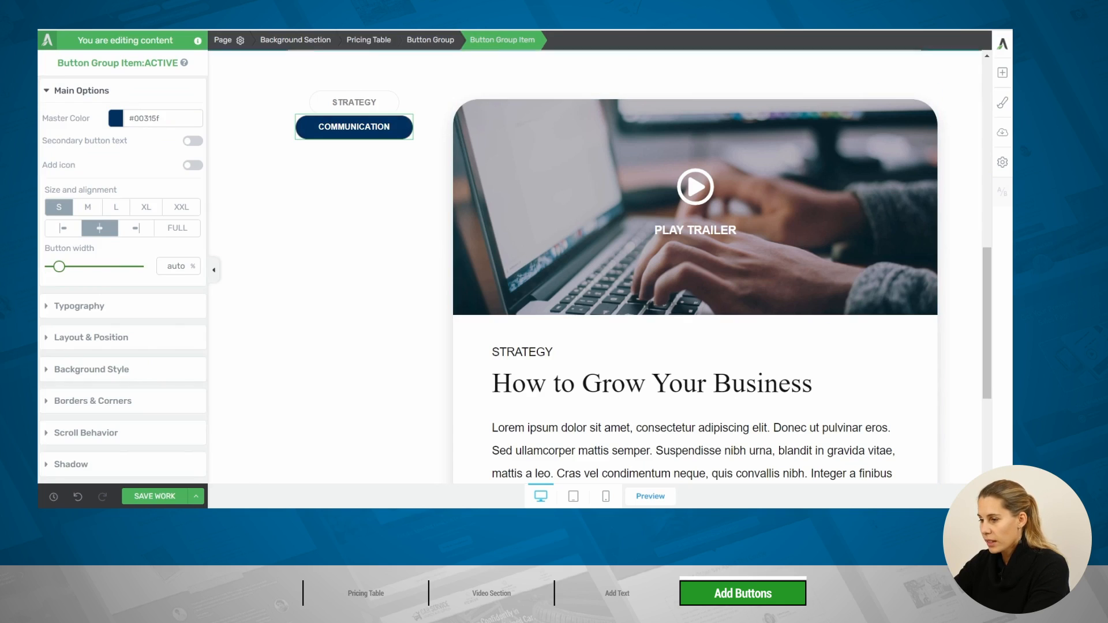
Make the active Communication button full width, with a left margin of 0 and a top margin of 5 px
left_click(175, 236)
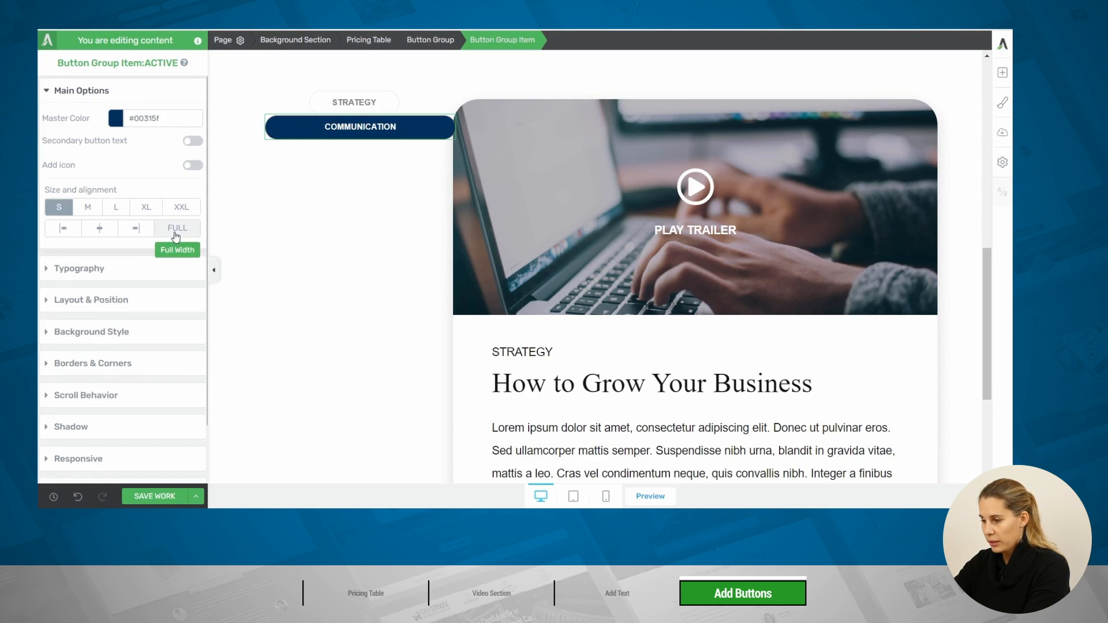
left_click(91, 300)
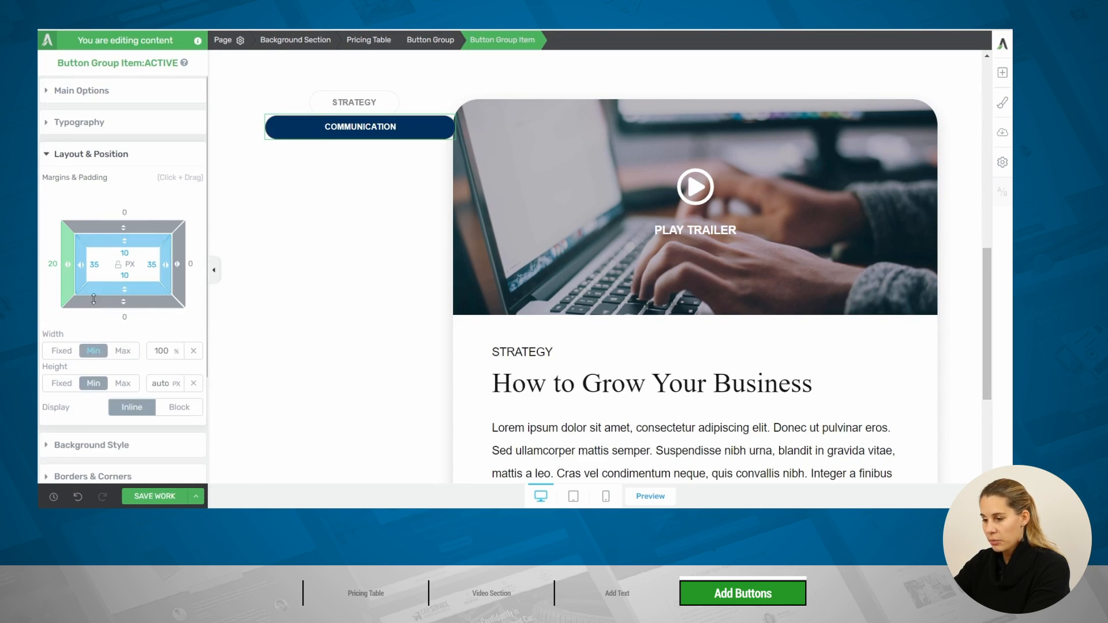
left_click(52, 264)
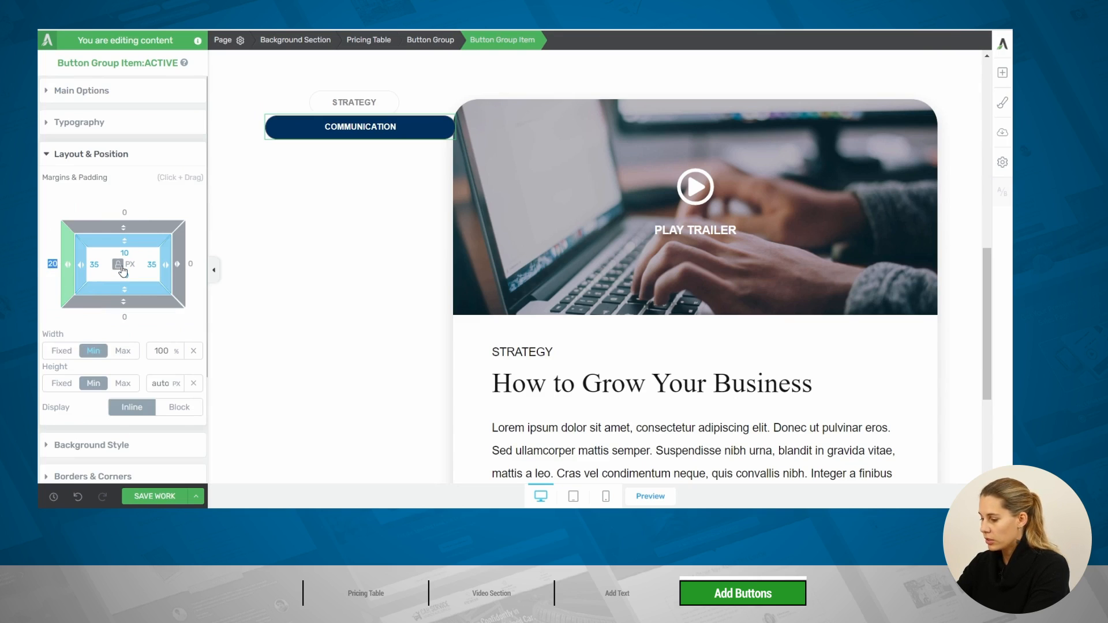
type("0")
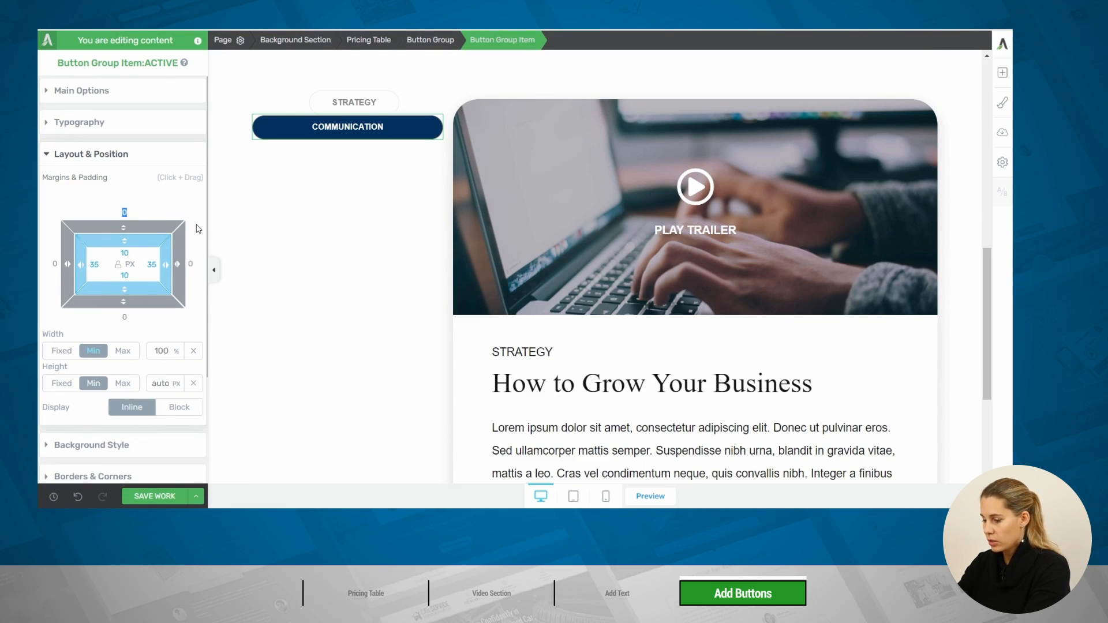
type("5")
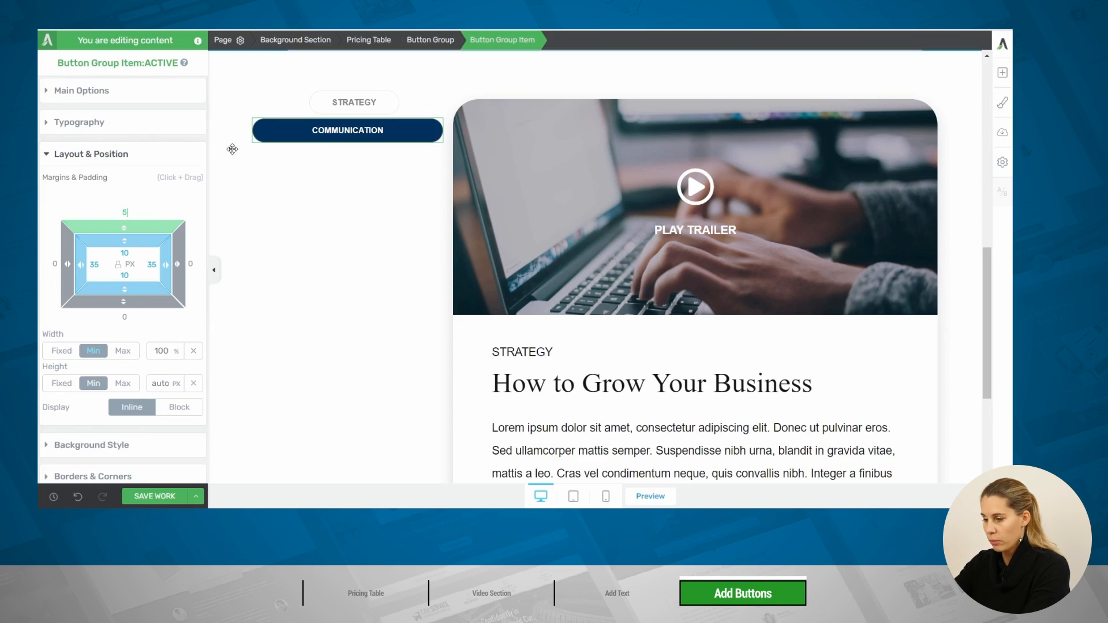
Align the active Communication button's text to the left
left_click(64, 124)
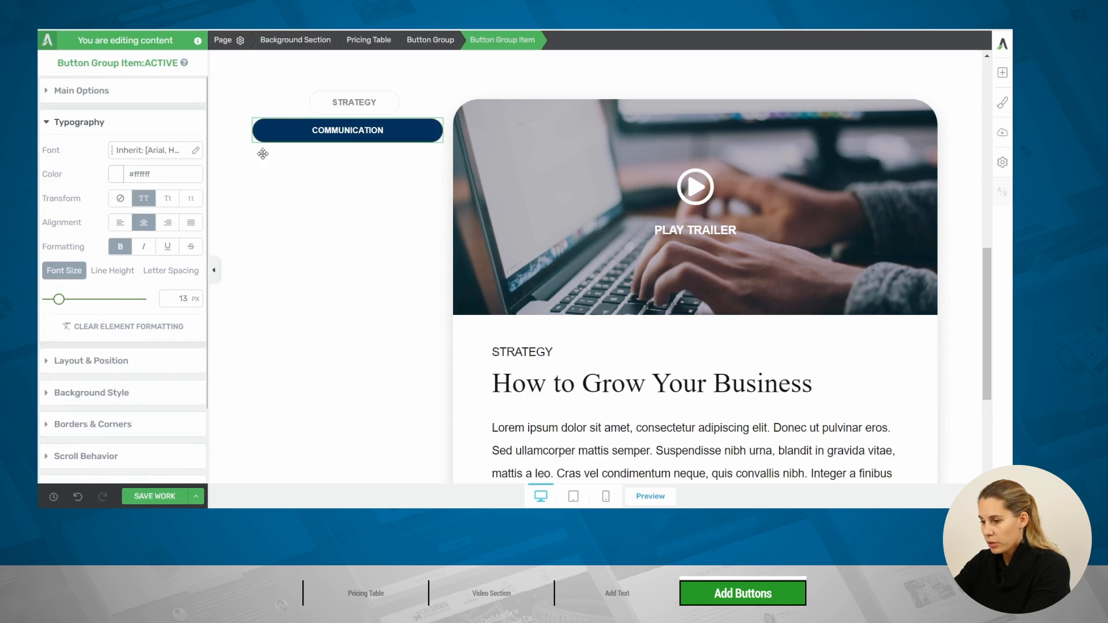
left_click(122, 225)
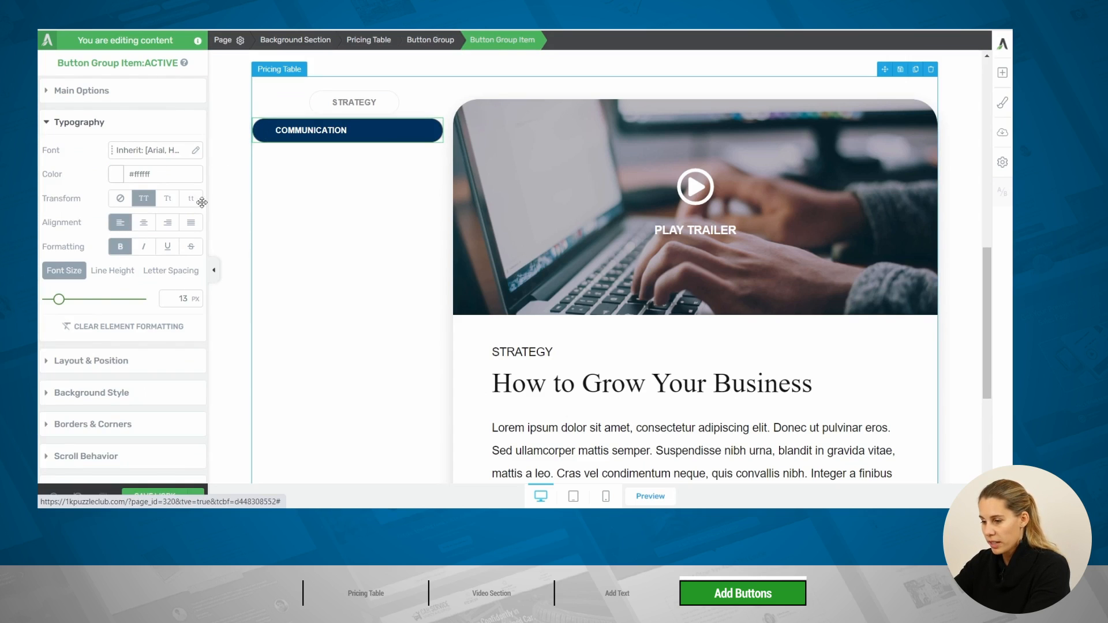
Align the inactive Strategy button's text to the left and make the button full width
left_click(318, 97)
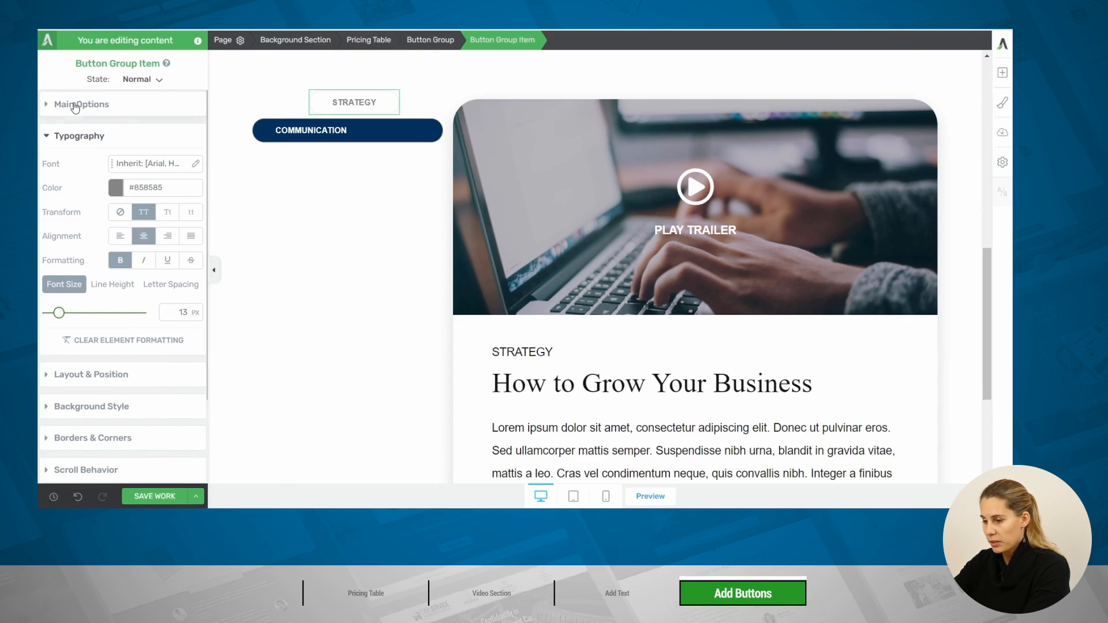
left_click(120, 236)
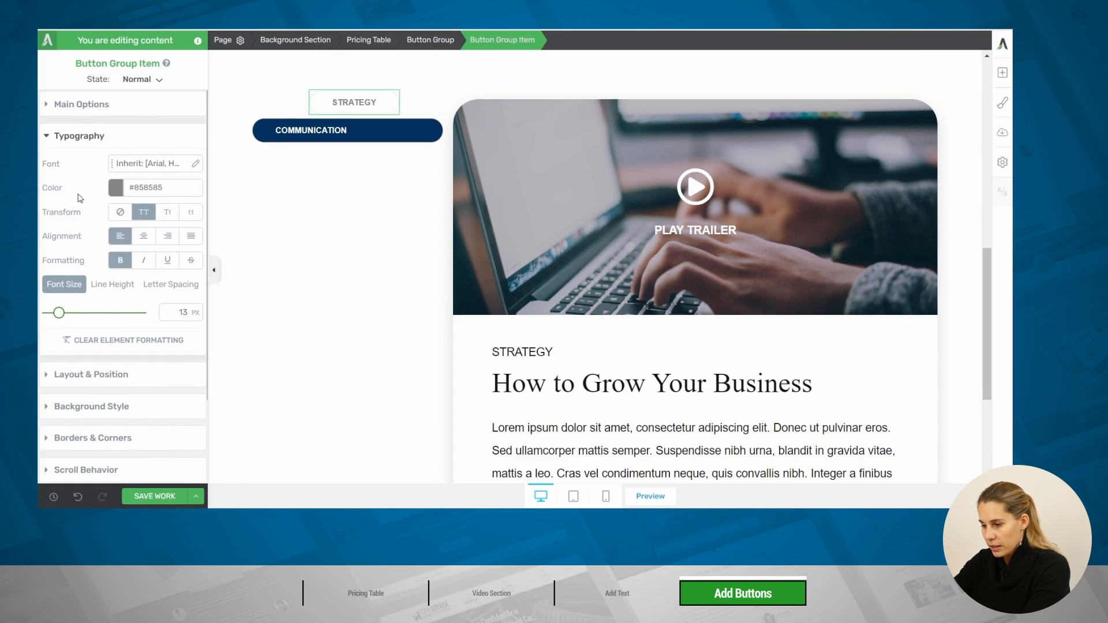
left_click(81, 104)
left_click(165, 242)
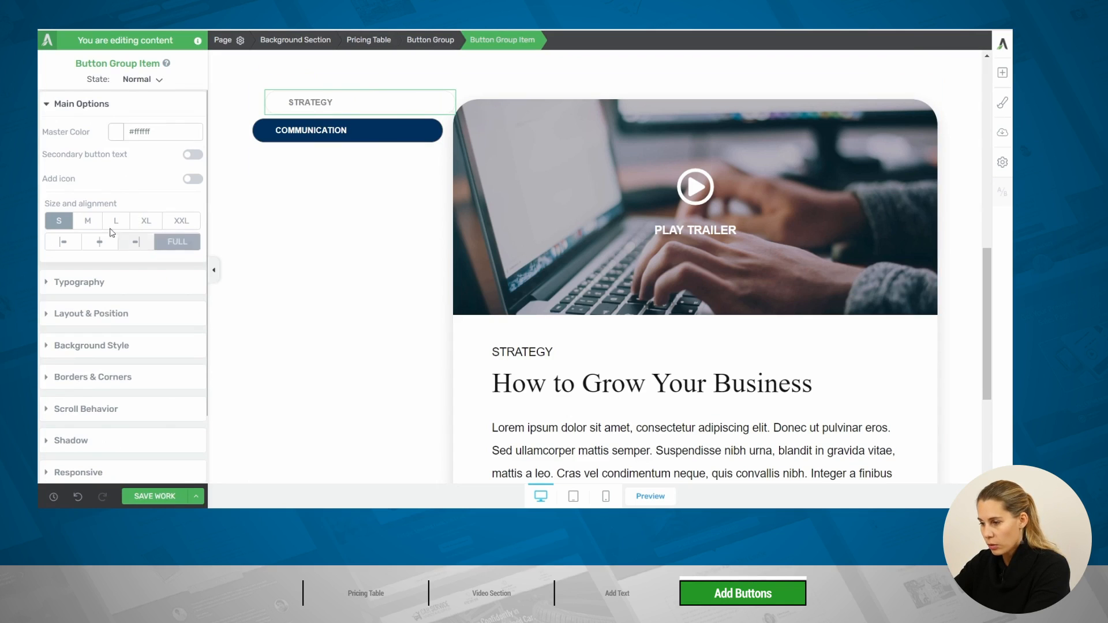
Set the Strategy button's left margin to 0 and its top margin to 5 px
scroll(86, 242, "down", 1)
left_click(89, 272)
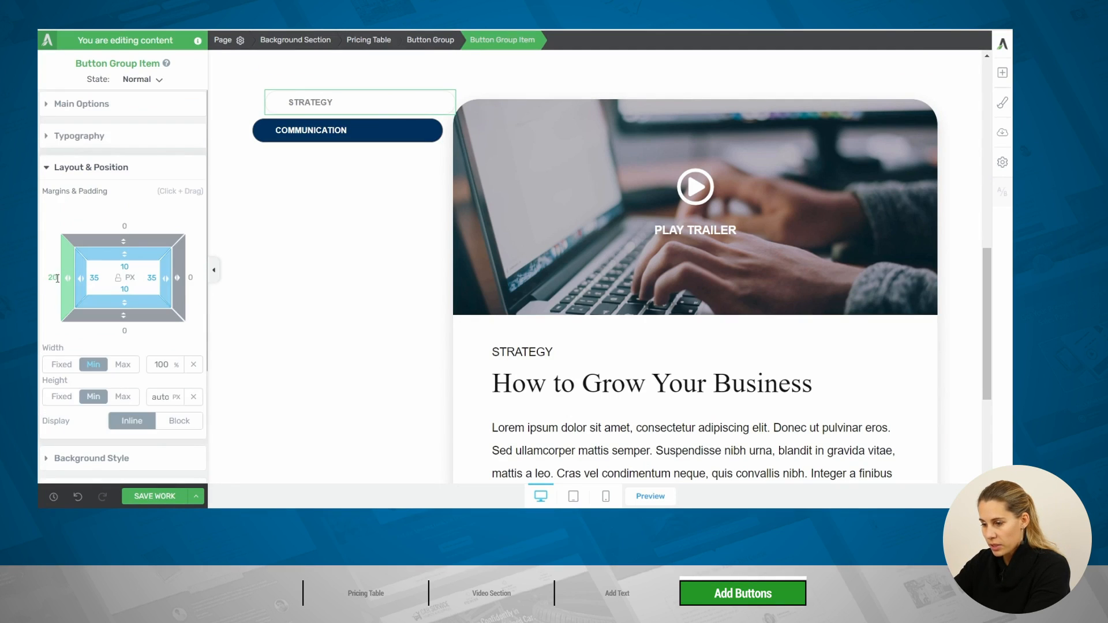
left_click_drag(66, 286, 75, 283)
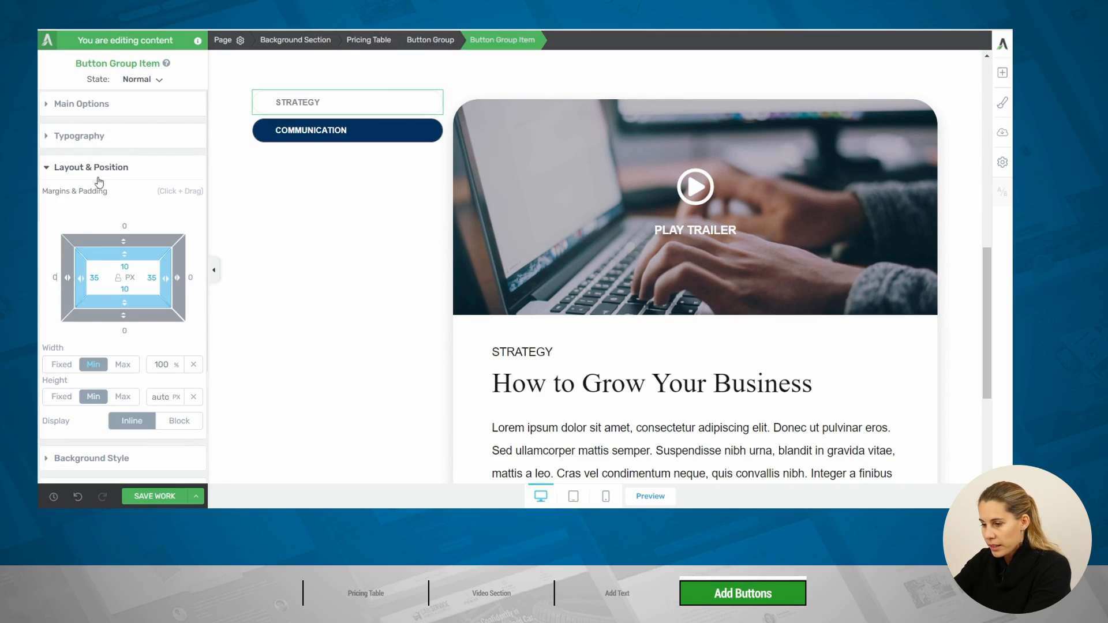
type("5")
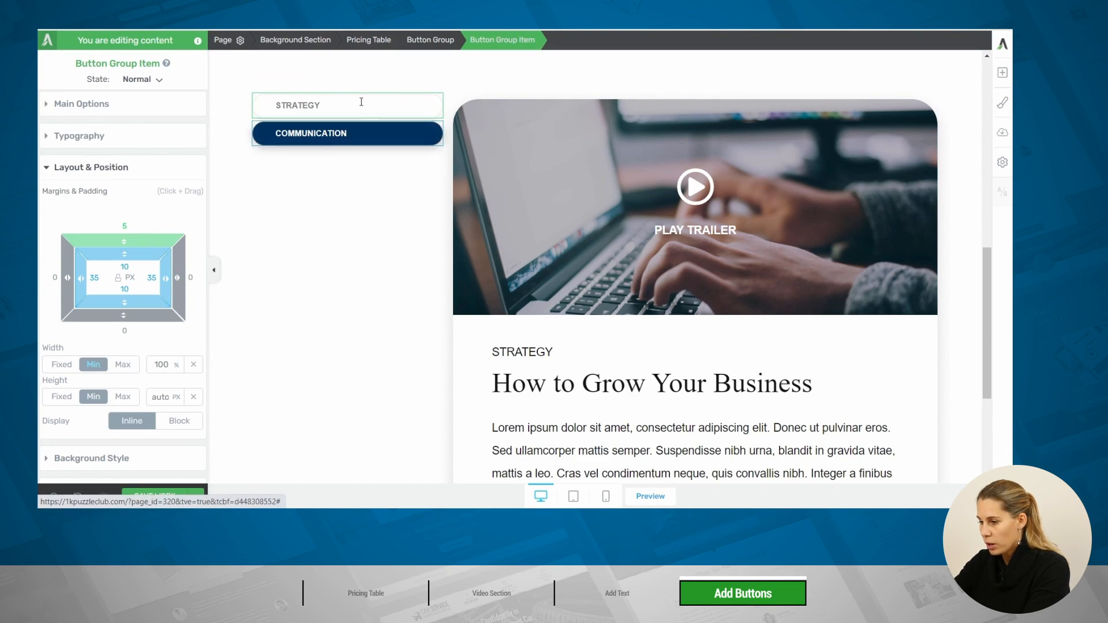
Give the whole button group a white #ffffff background color
left_click(428, 44)
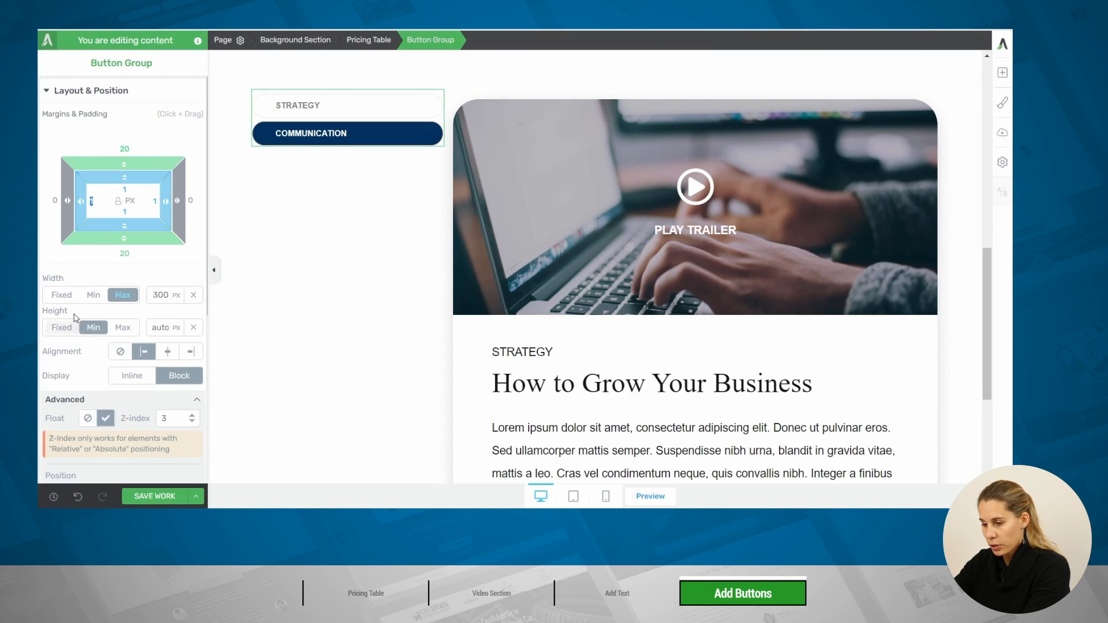
scroll(78, 308, "down", 3)
scroll(77, 324, "down", 1)
left_click(94, 338)
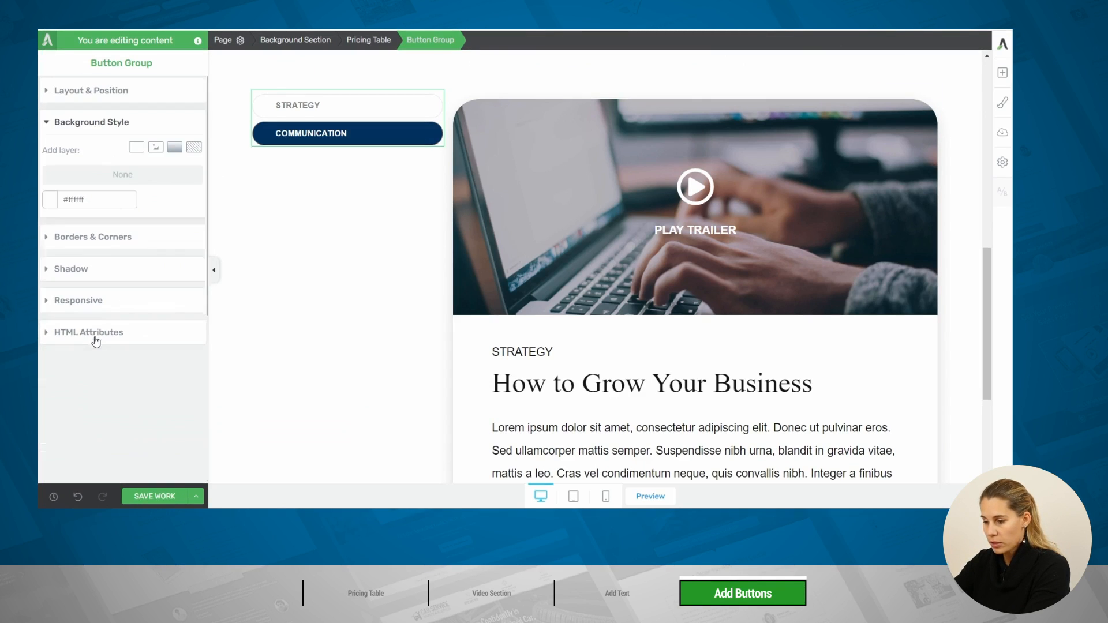
left_click(50, 200)
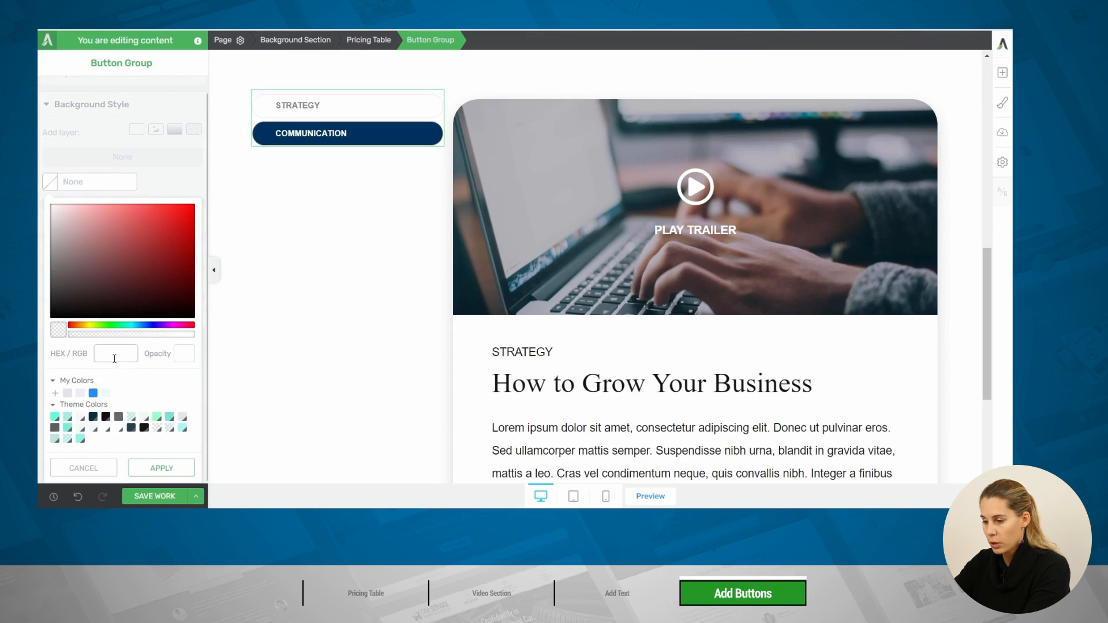
left_click_drag(58, 308, 39, 140)
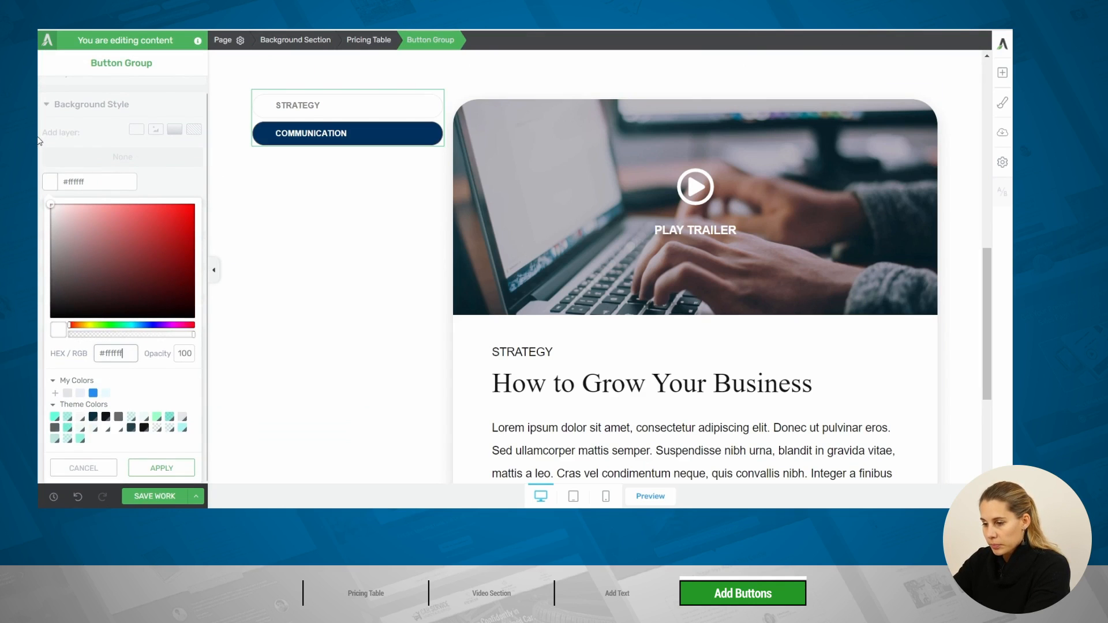
left_click(157, 469)
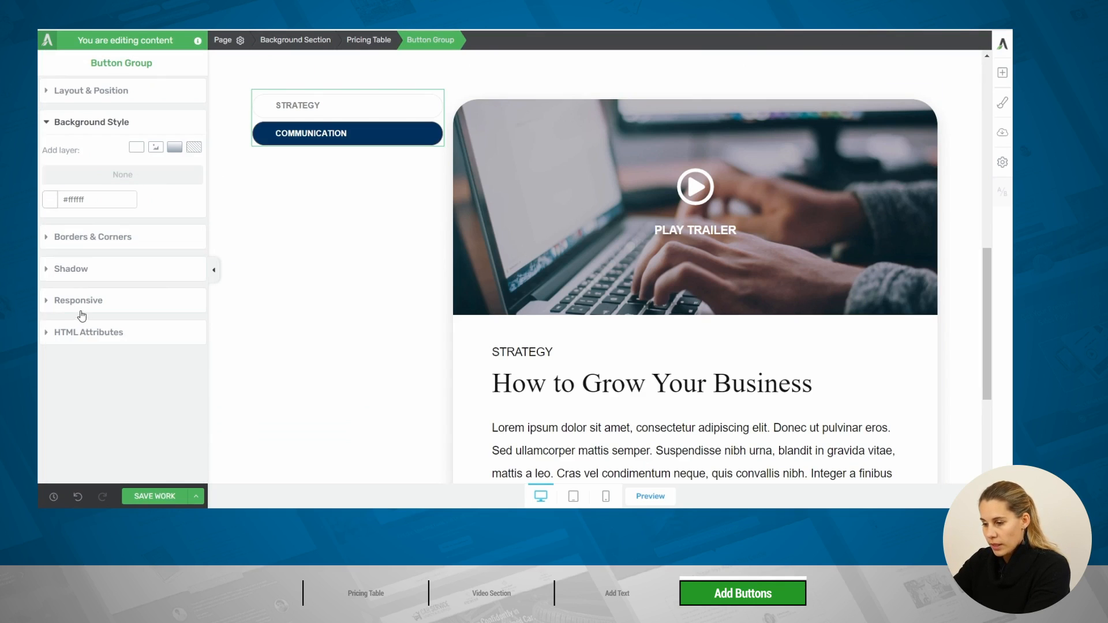
Add a 1 px solid border in Porcelain #e1e5e7 to the button group and round its corners by 20 px
left_click(63, 237)
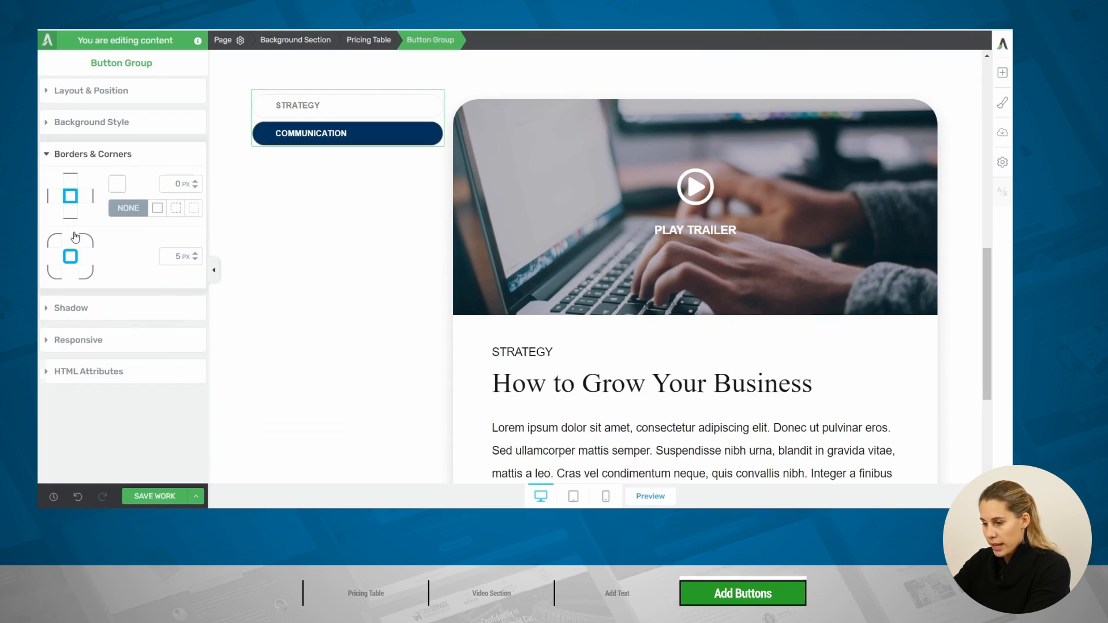
left_click(121, 188)
left_click(71, 400)
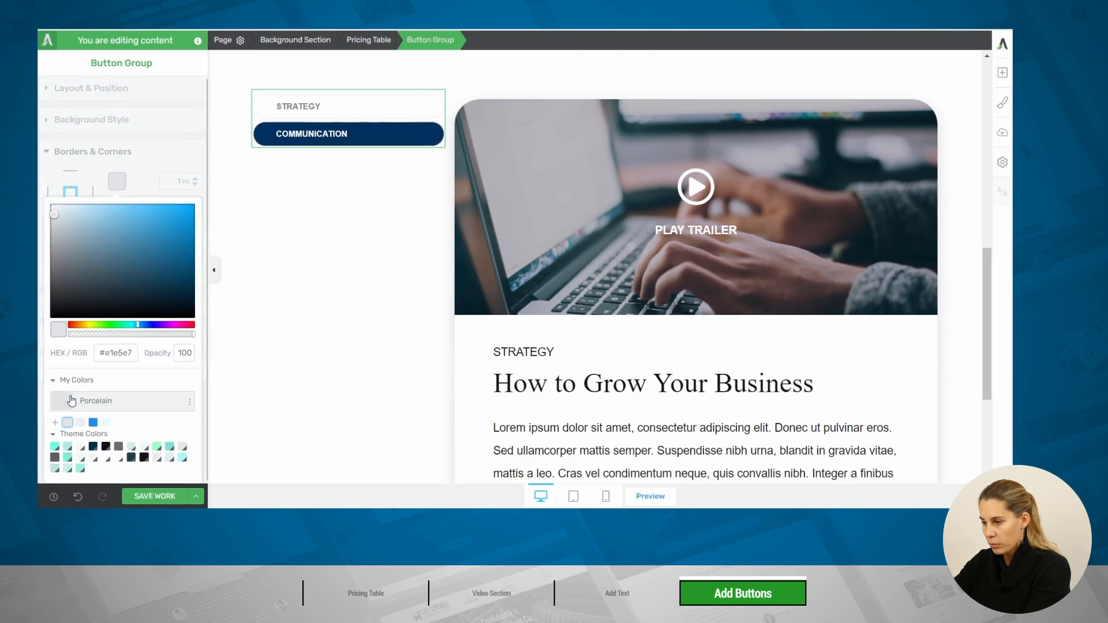
scroll(153, 443, "down", 1)
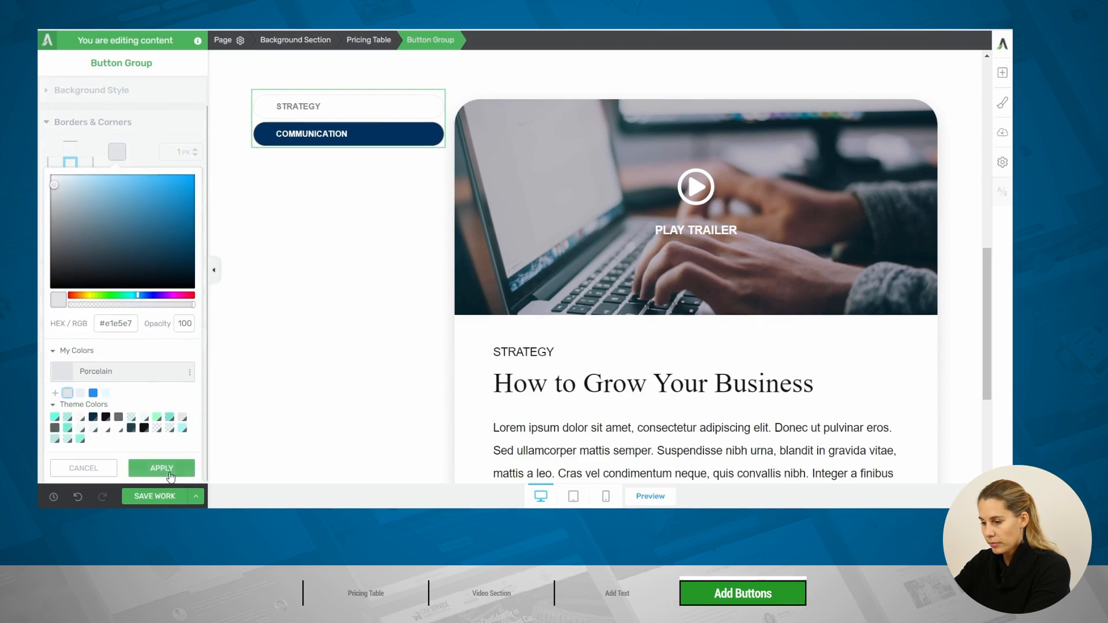
left_click(167, 469)
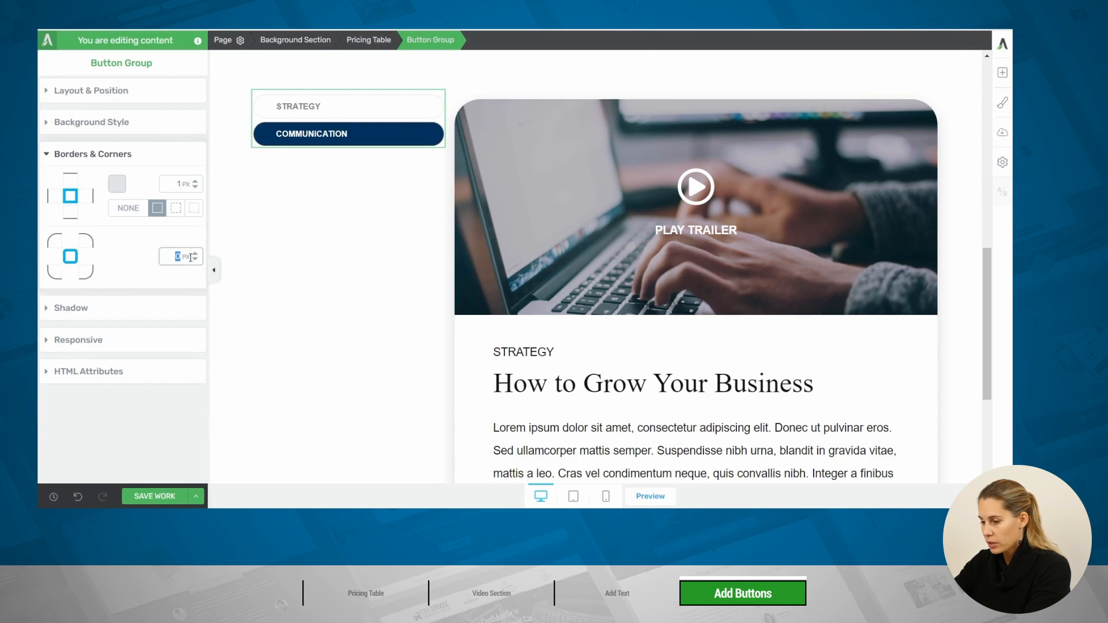
type("20")
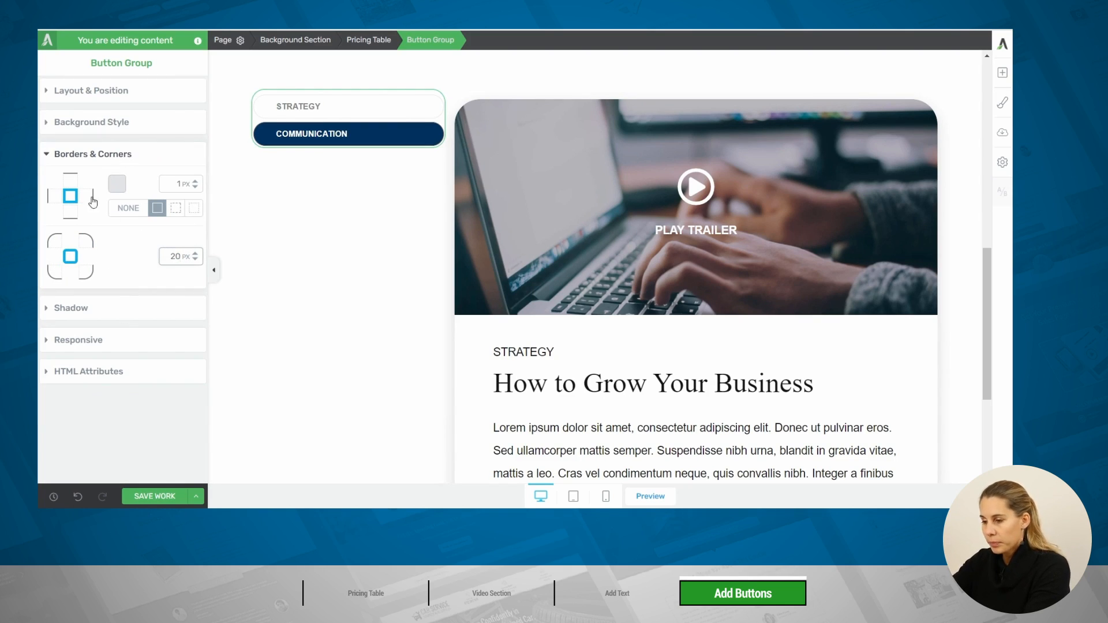
Set the button group's top margin to 84 px and its padding to 20 px on all four sides
left_click(95, 94)
left_click_drag(134, 160, 136, 81)
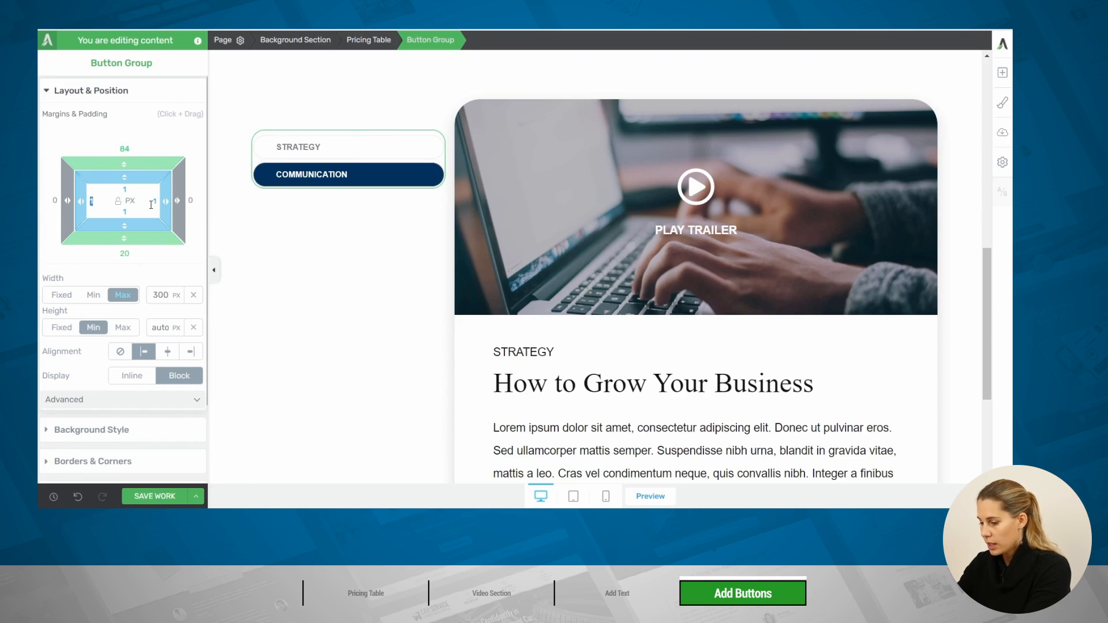
type("0")
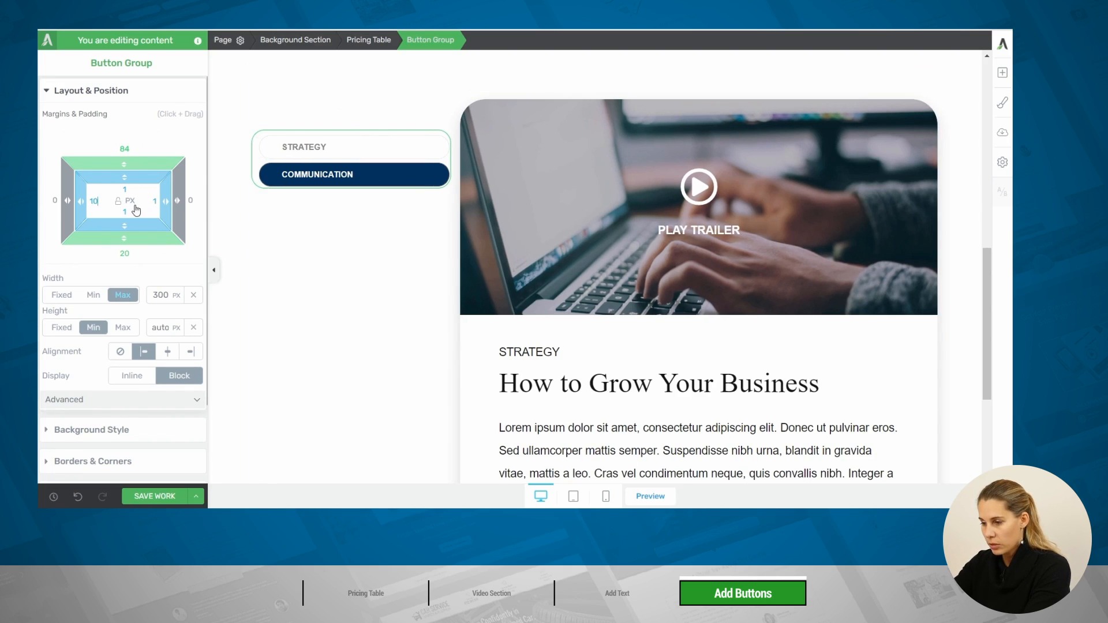
type("10")
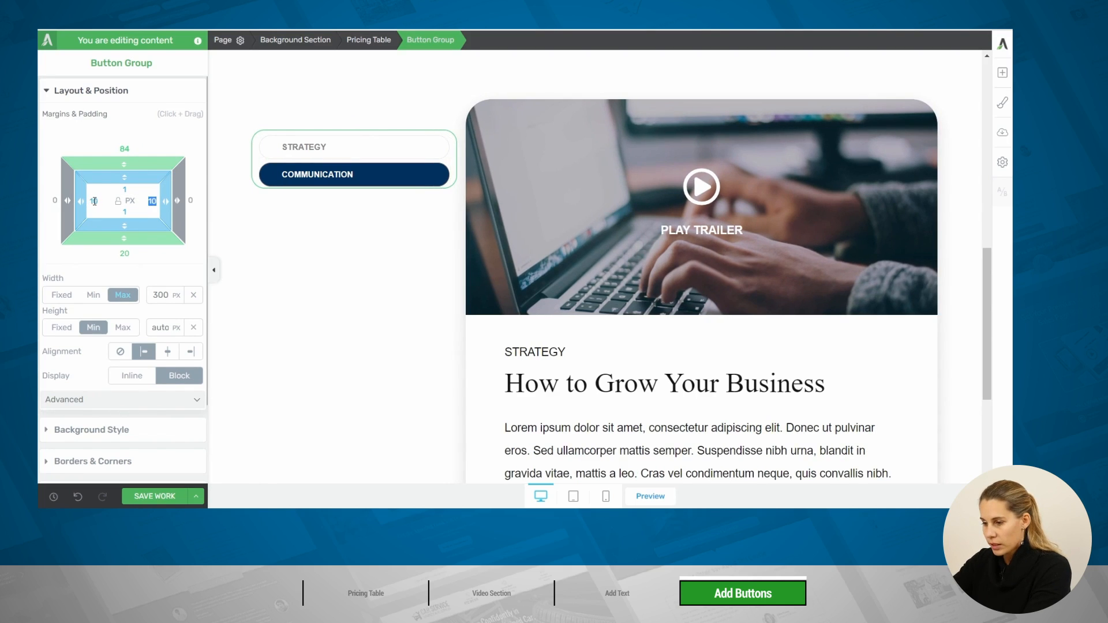
key("Tab")
type("20")
key("Tab")
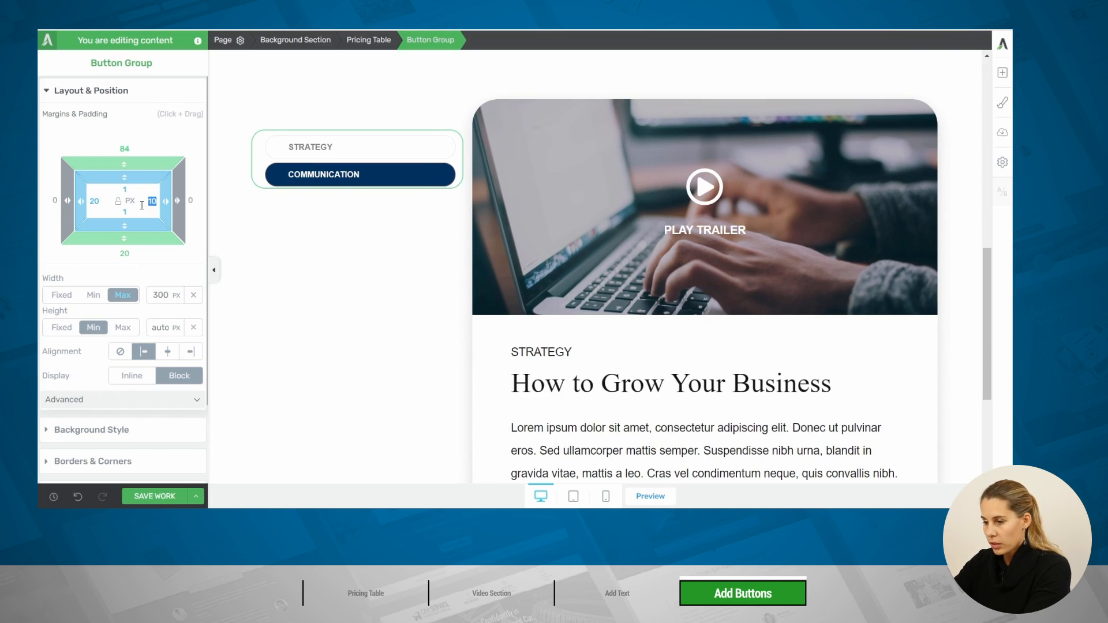
type("20")
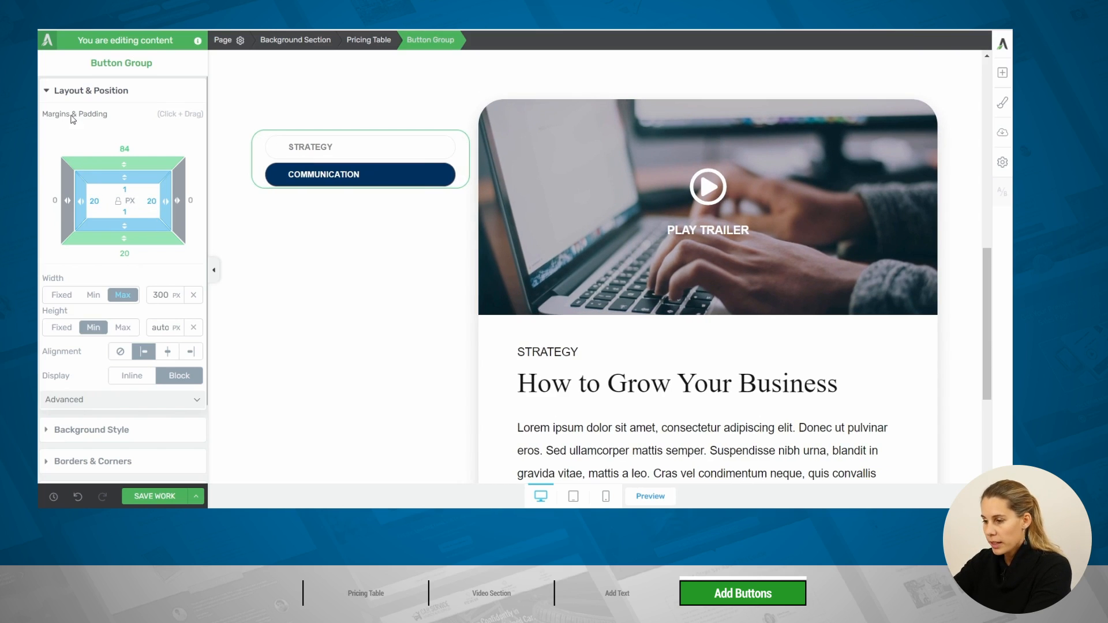
left_click(124, 189)
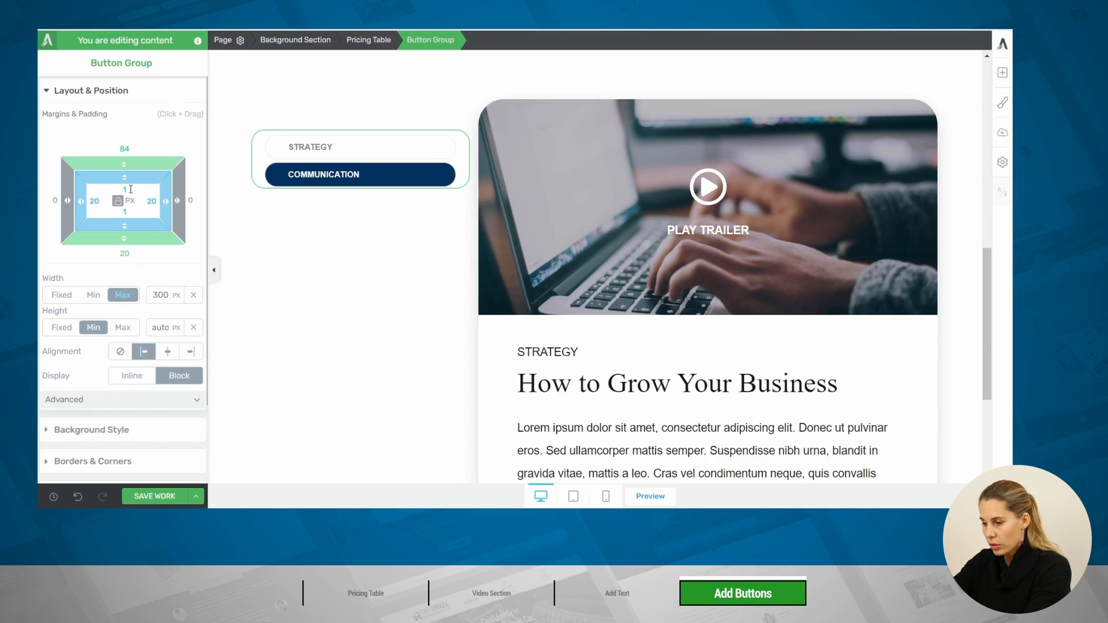
type("20")
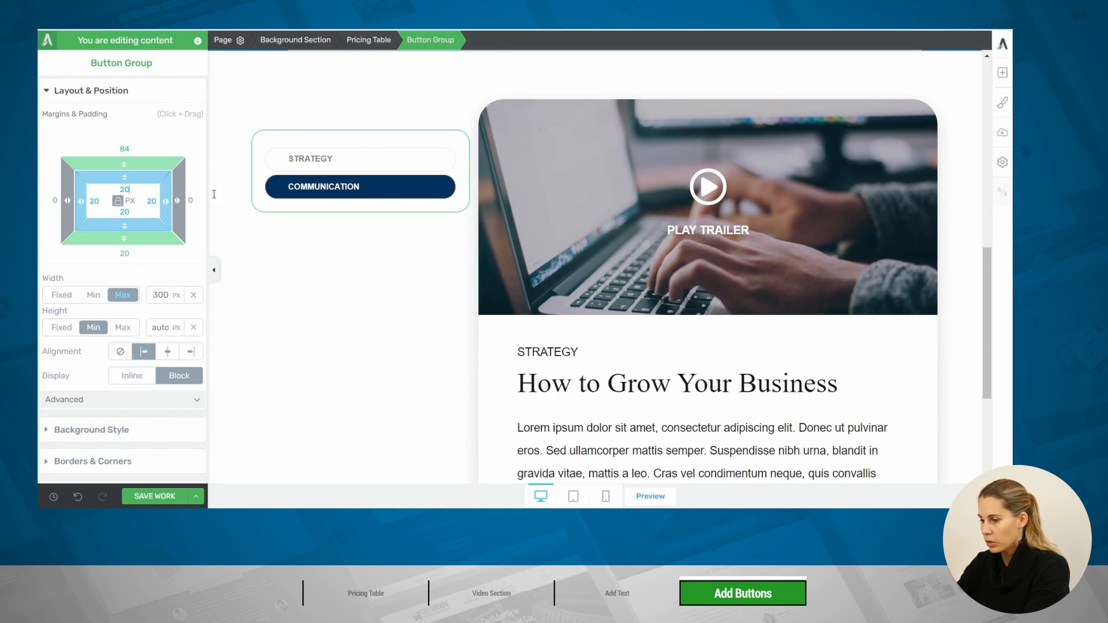
Duplicate the pricing table's Communication instance to add five instances named Productivity, Leadership, Marketing, Negotiation and Proposals
left_click(315, 260)
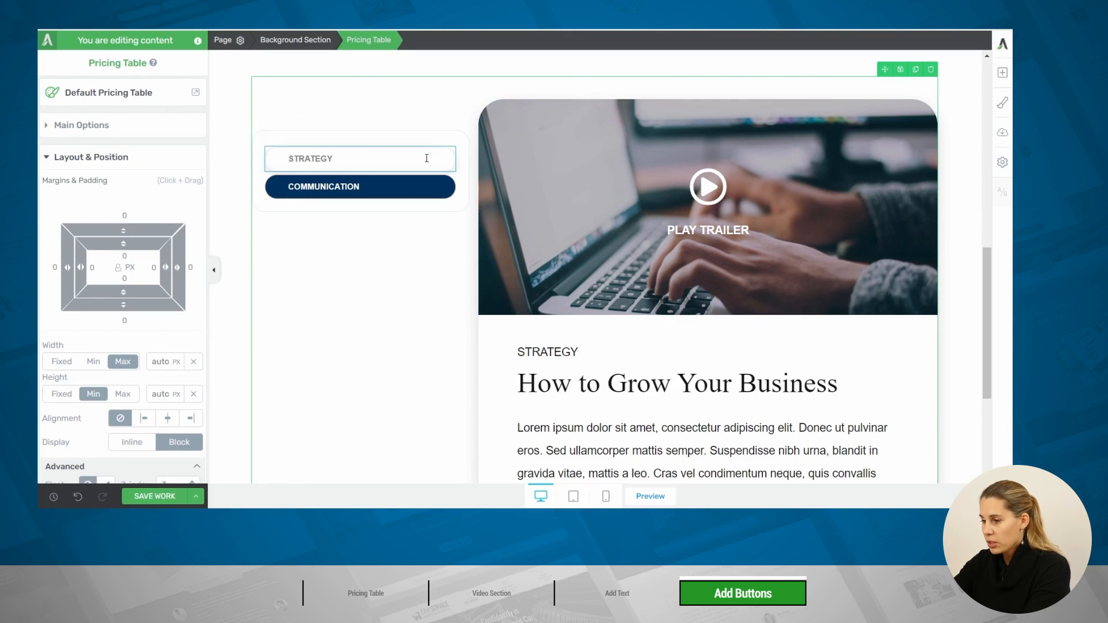
left_click(86, 131)
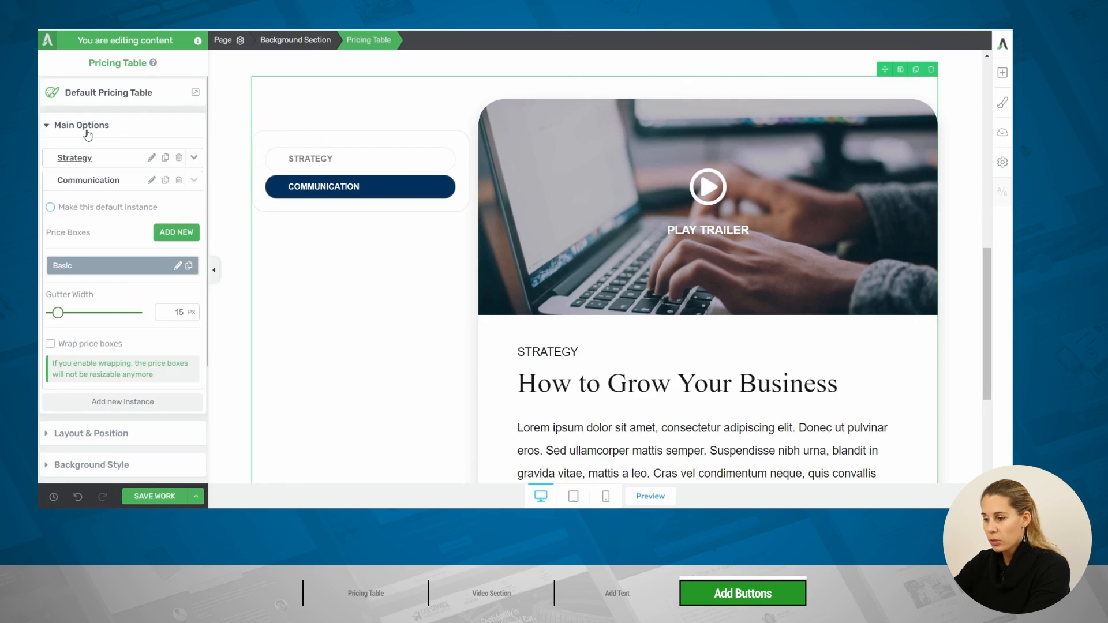
left_click(166, 180)
left_click(166, 181)
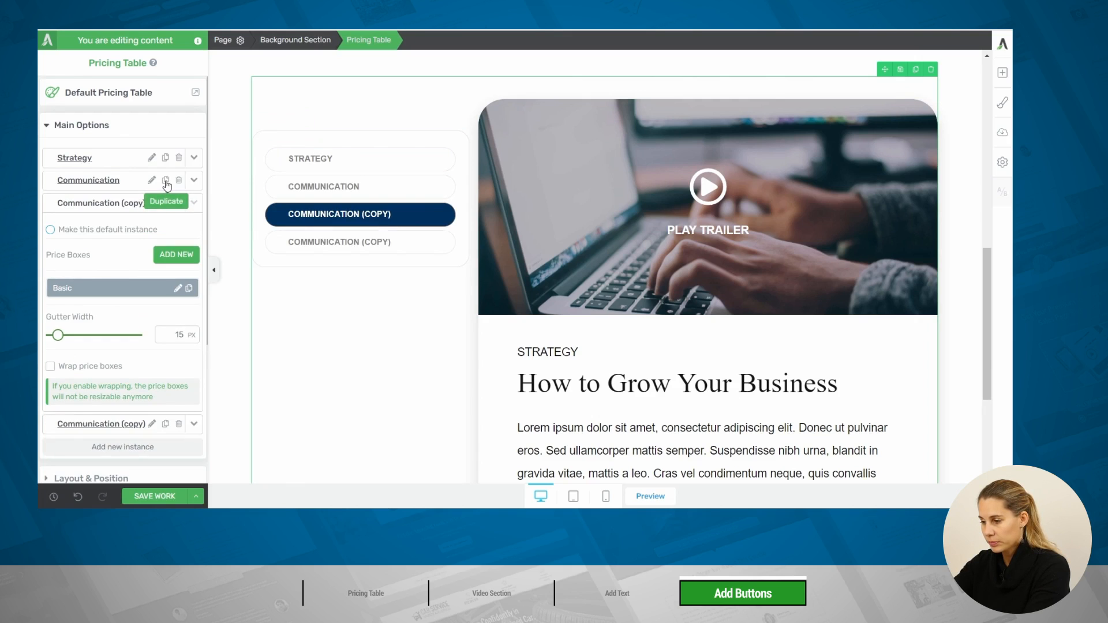
left_click(166, 180)
left_click(166, 181)
left_click(165, 180)
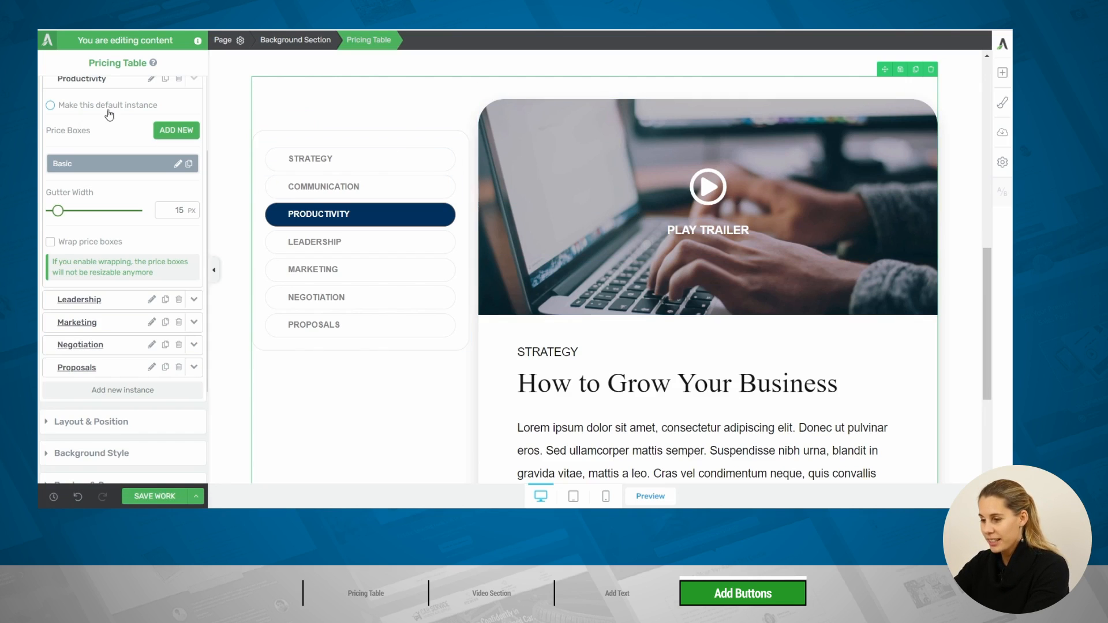
In the Communication instance, replace the video area's background image with the library photo of a handstand on the beach
scroll(162, 110, "up", 3)
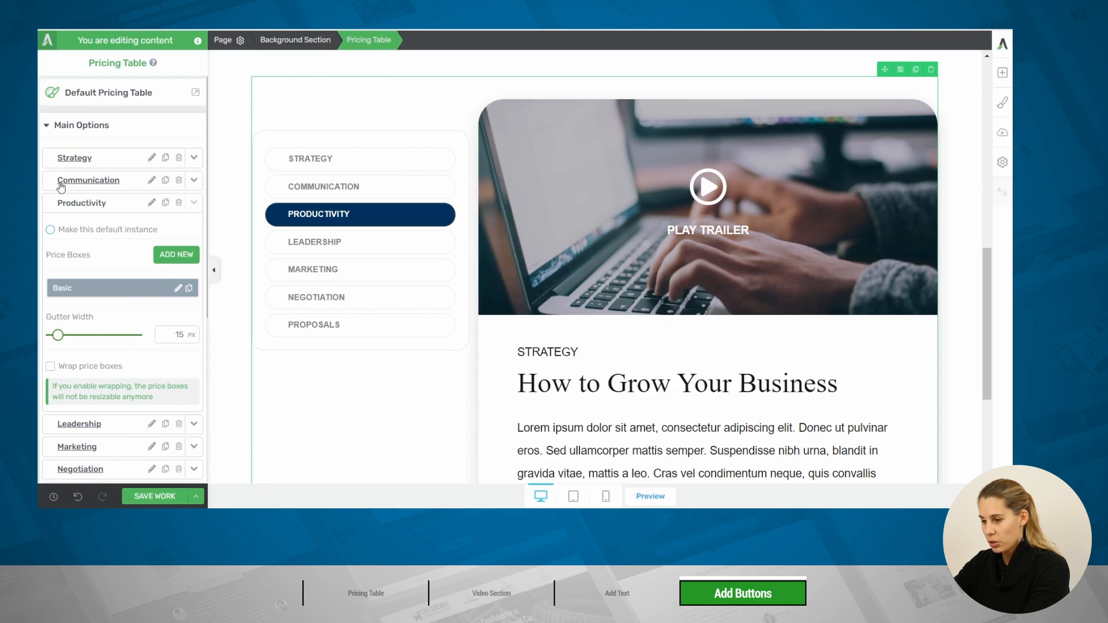
left_click(79, 181)
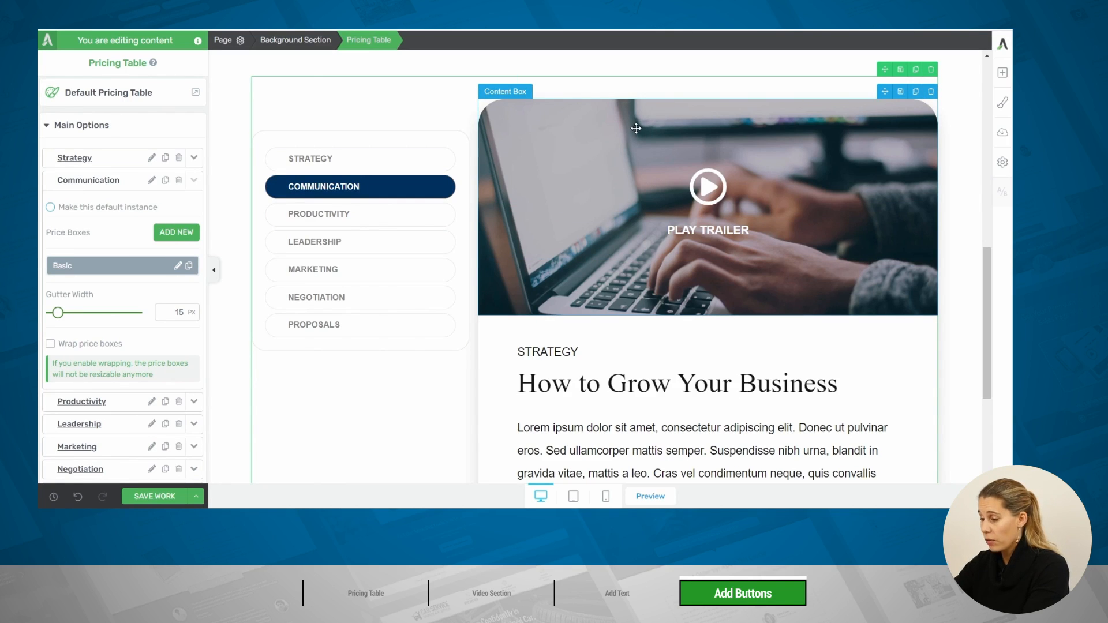
left_click(698, 142)
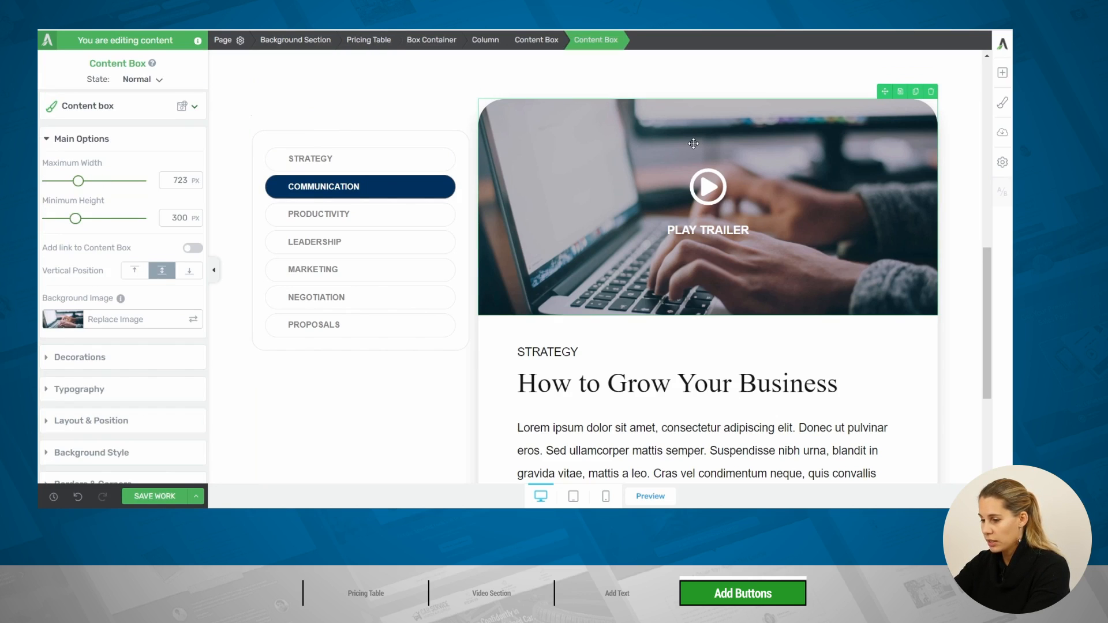
left_click(75, 321)
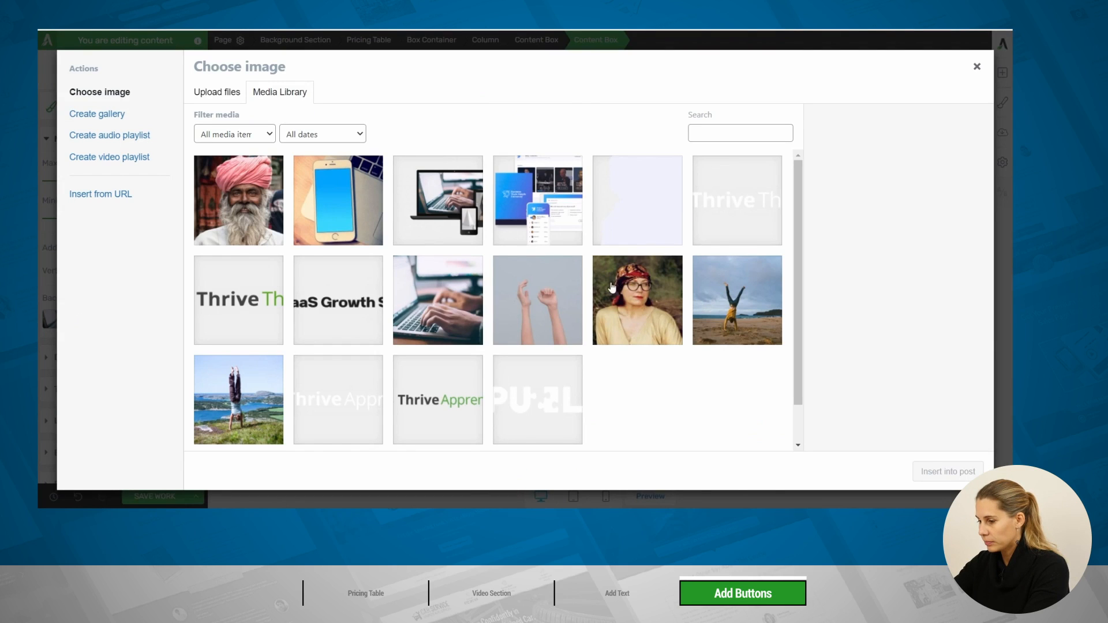
left_click(738, 301)
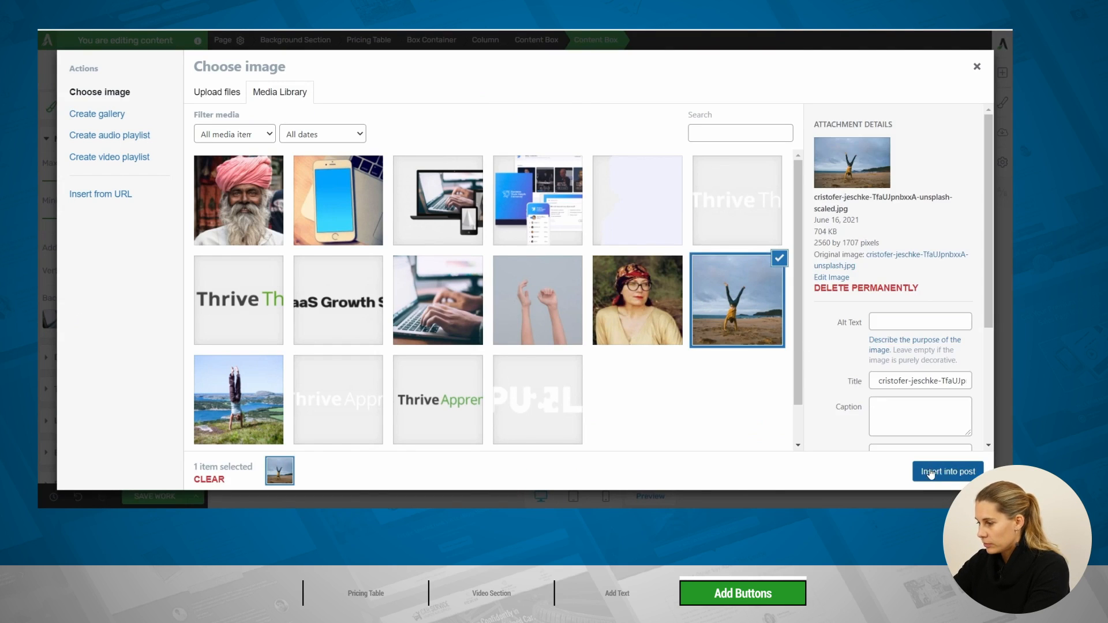
left_click(947, 471)
Change the Communication instance's category label to "COMMUNICATION" and its heading to "How to Communicate"
double_click(545, 351)
type("COMMUNICATION")
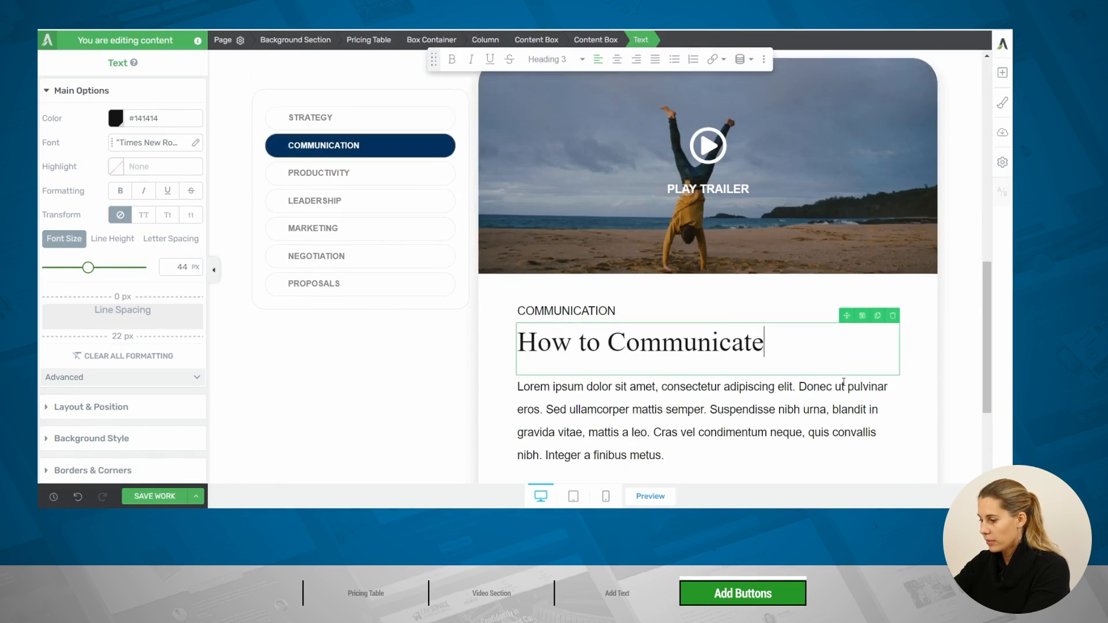
scroll(744, 391, "down", 4)
scroll(744, 391, "up", 4)
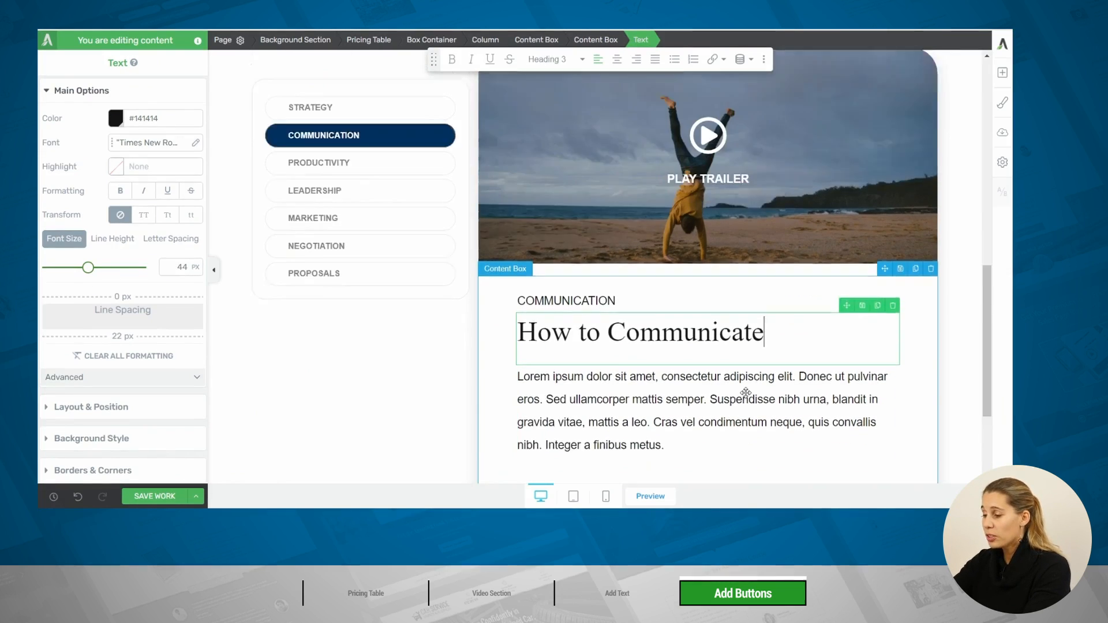
scroll(746, 393, "up", 1)
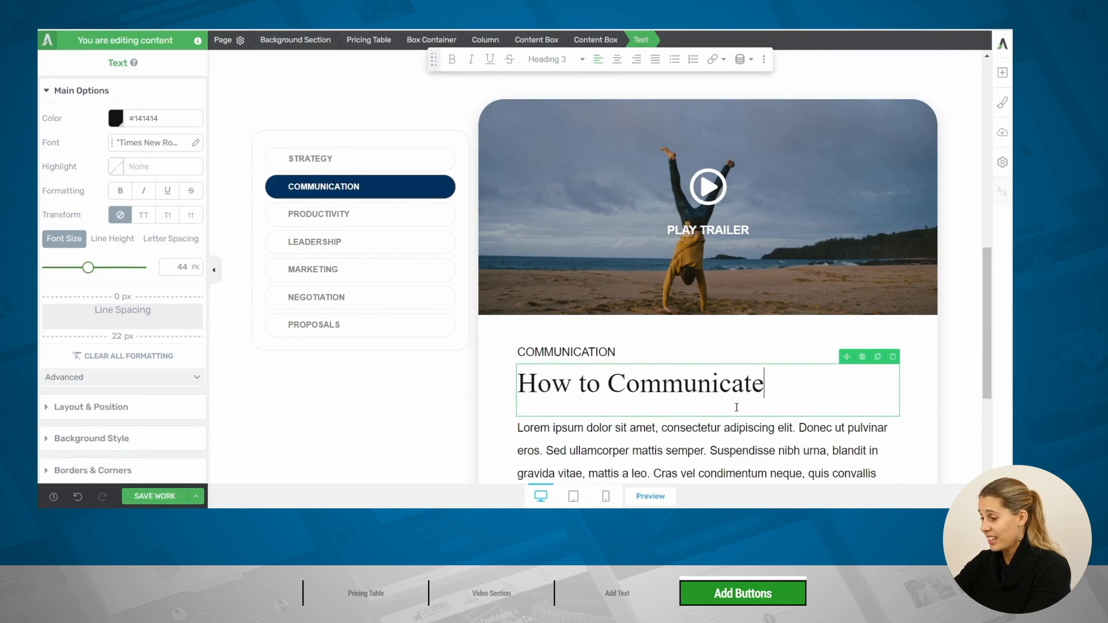
Save the page with the edited Communication instance and open its preview
scroll(737, 334, "down", 2)
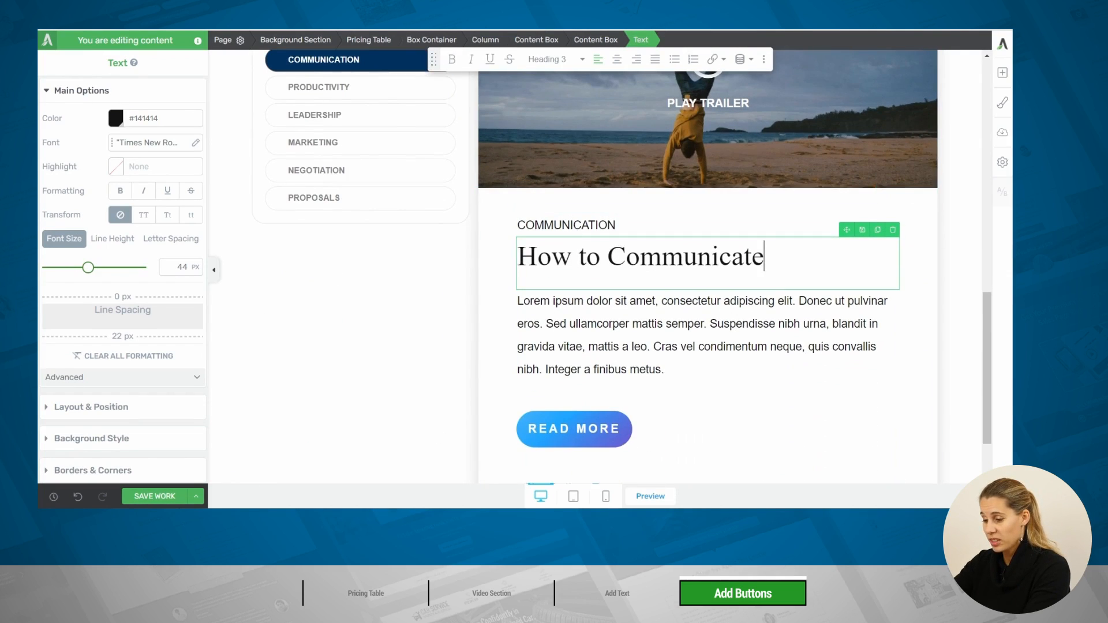
left_click(164, 502)
scroll(845, 144, "up", 2)
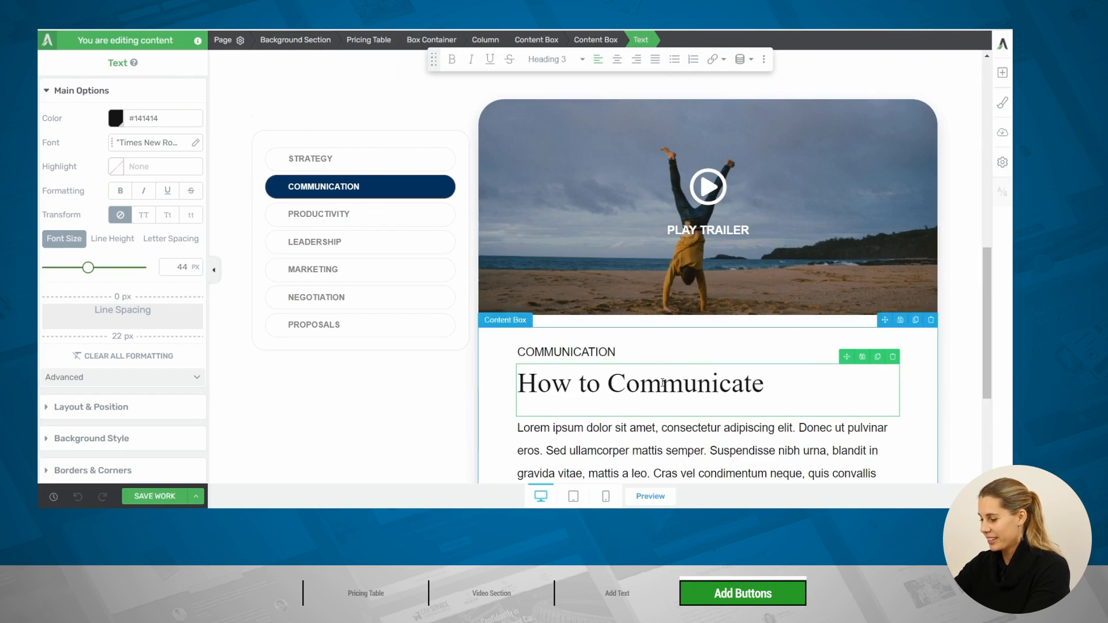
left_click(651, 497)
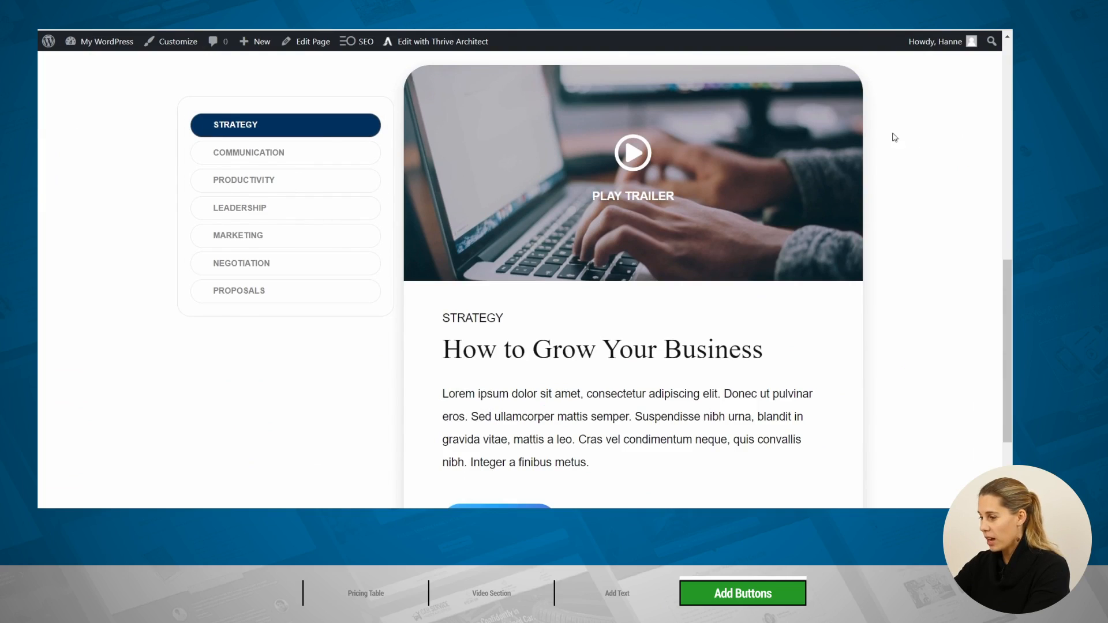
In the preview, switch the showcase to Communication and back to Strategy, checking each instance's image, text and buttons
left_click(302, 160)
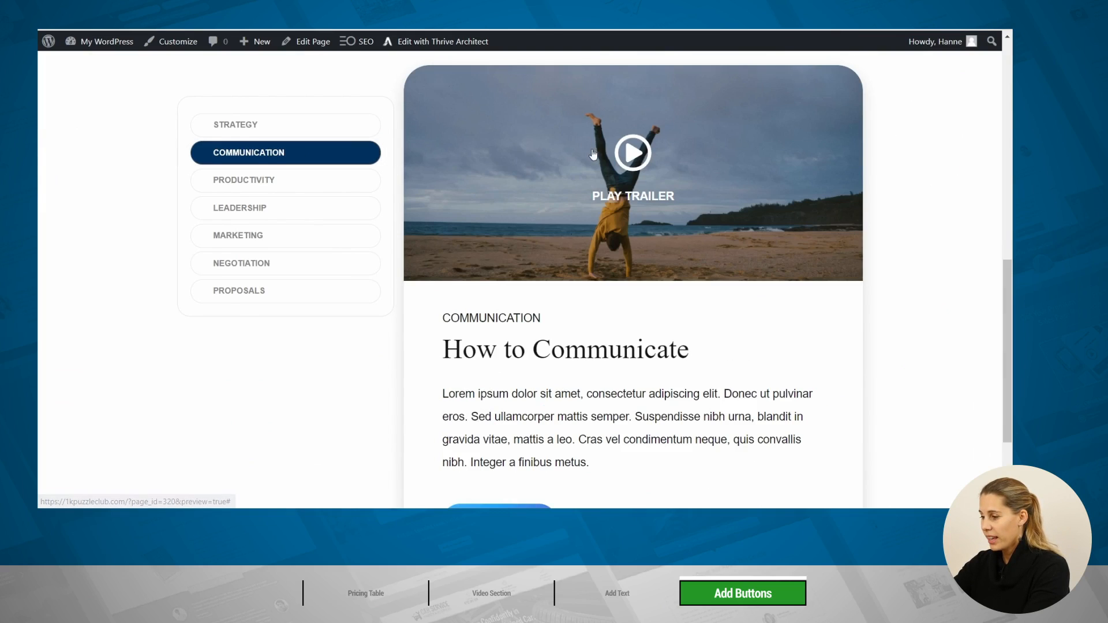
scroll(721, 202, "down", 1)
scroll(721, 202, "down", 2)
scroll(719, 196, "up", 4)
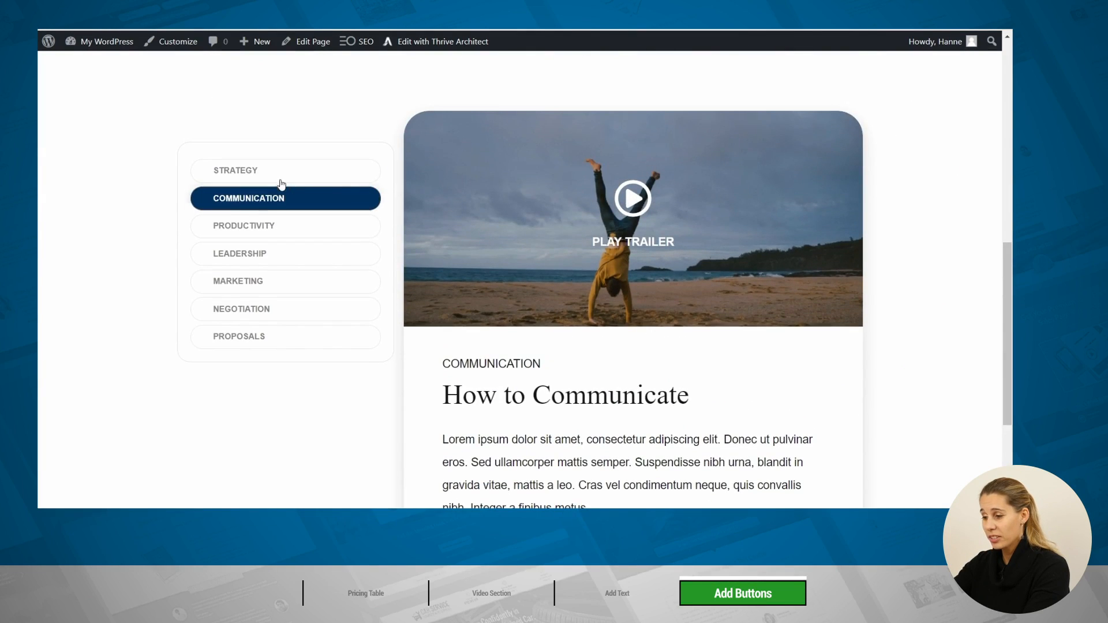
left_click(312, 180)
scroll(683, 251, "down", 4)
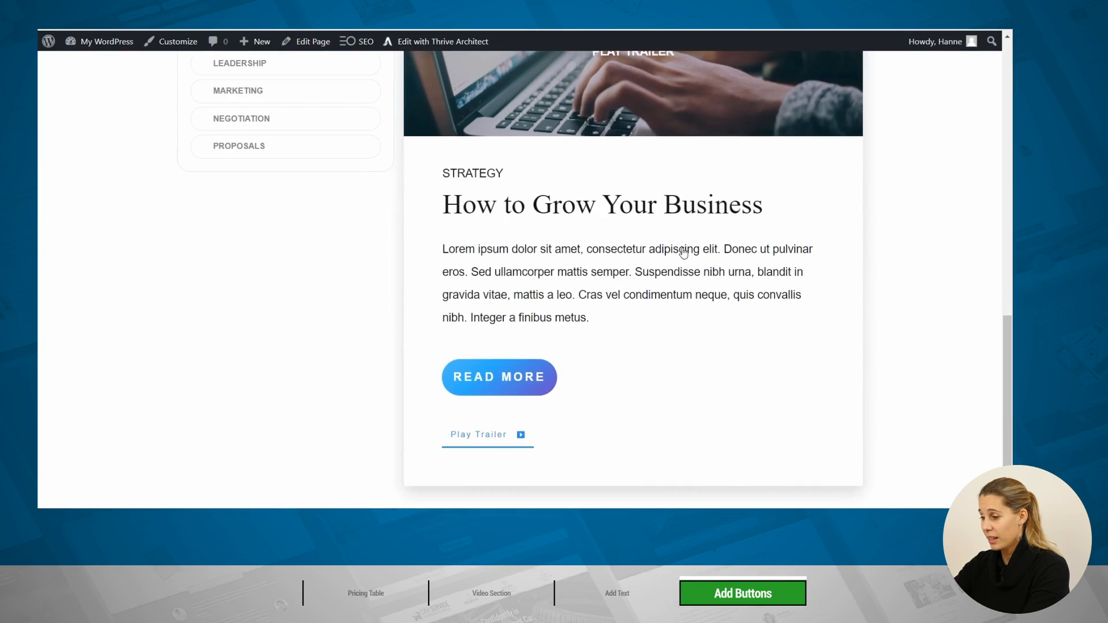
scroll(683, 250, "up", 5)
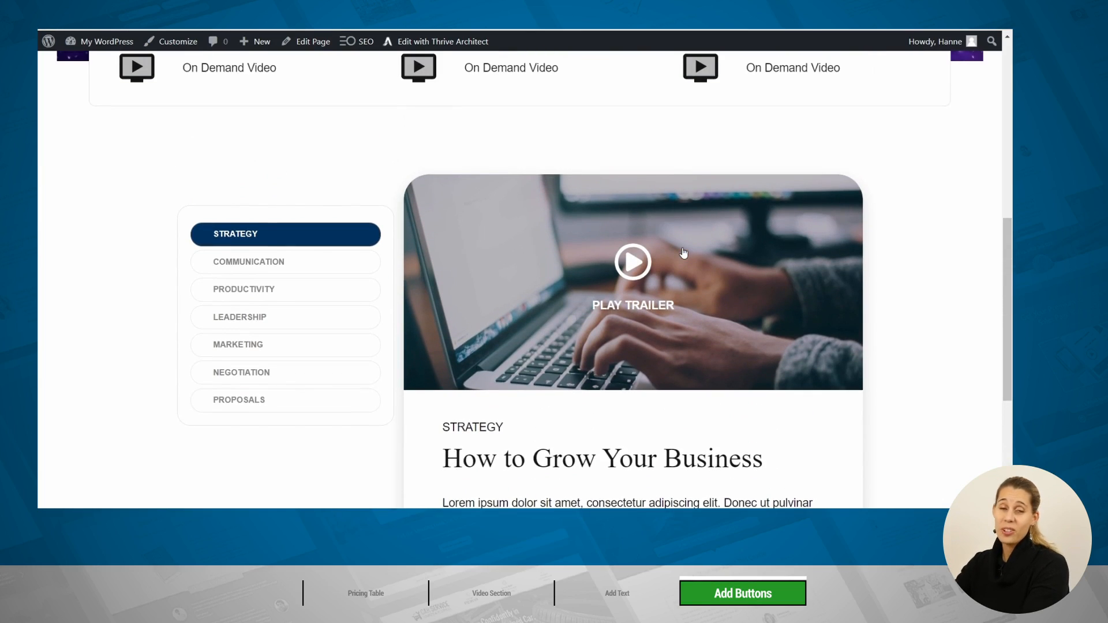